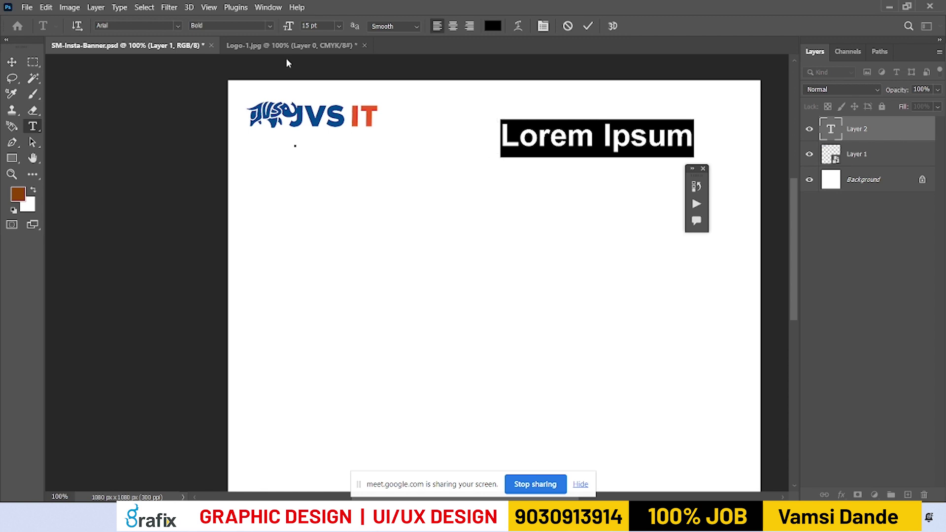
Change the placeholder text to 'Group of Homes'
key(ctrl+t)
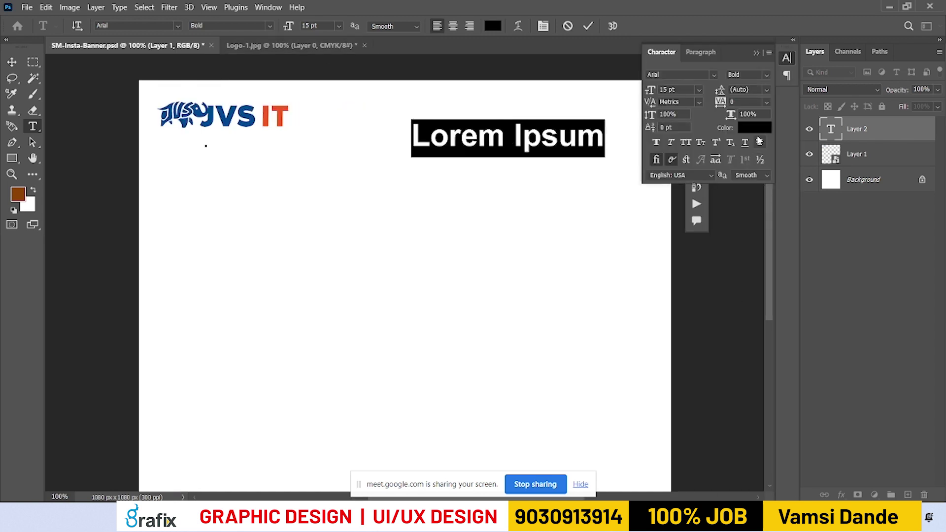
click(757, 54)
text(Home)
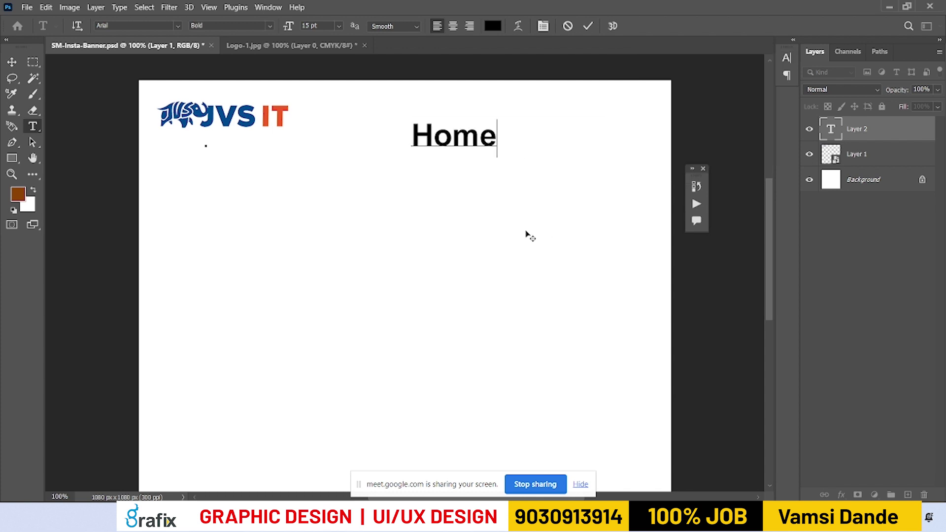
key(ctrl+a)
text(Group)
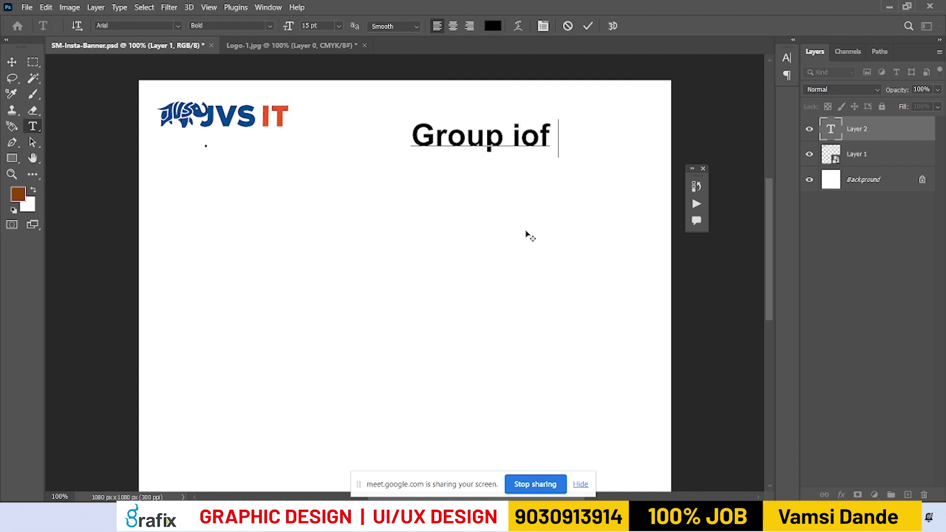
text( of Home)
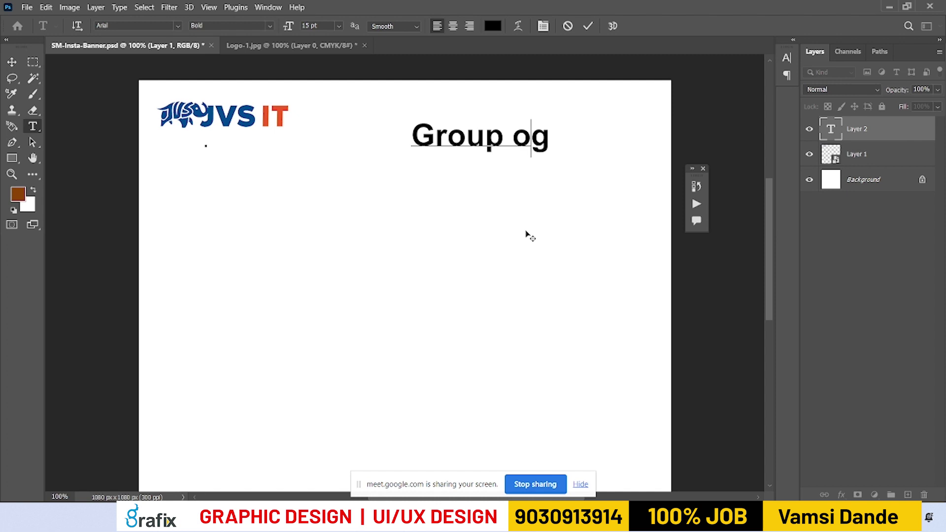
key(ctrl+Return)
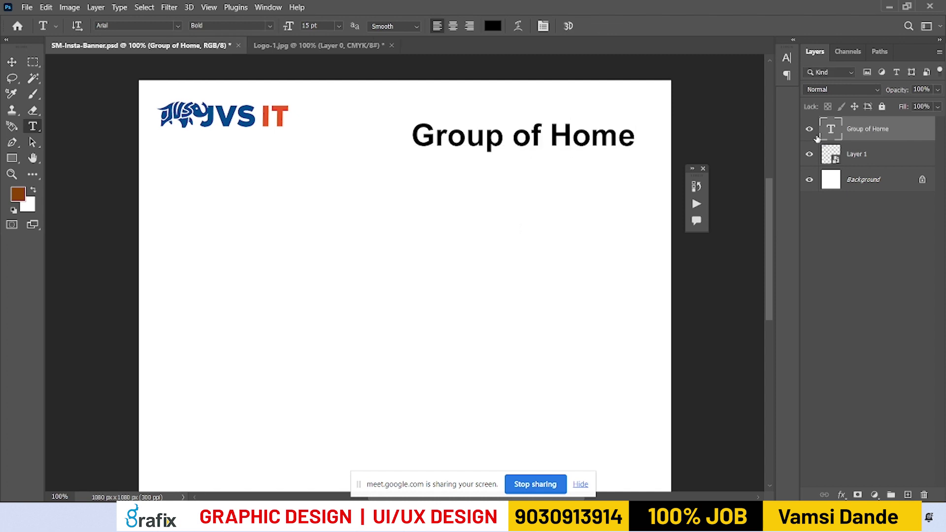
click(635, 129)
text(s)
key(ctrl+Return)
Scale the Group of Homes text down and nudge it just below the JVS IT logo
key(ctrl+t)
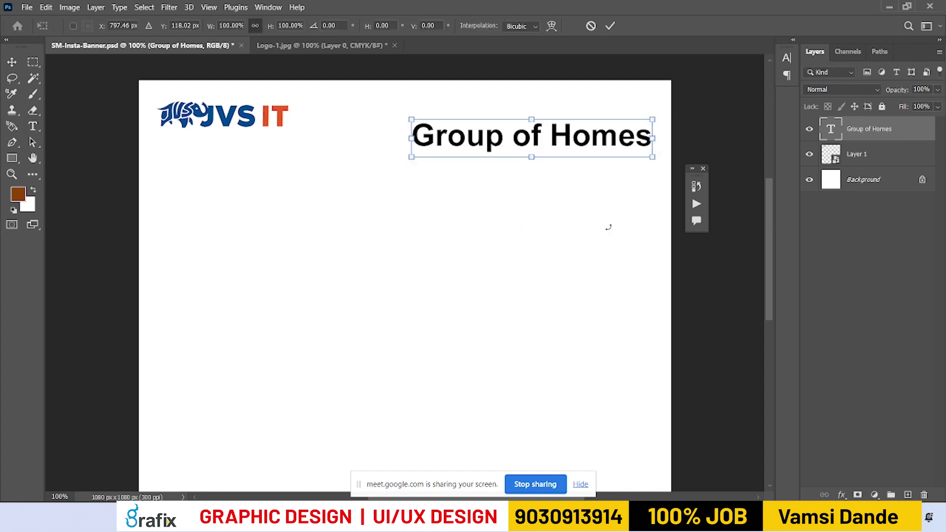
drag(649, 158, 257, 157)
key(Return)
scroll(567, 157, up, 1)
key(shift+Up)
key(Left)
key(Left)
key(Down)
key(Down)
key(Left)
key(Left)
key(Left)
key(Left)
key(Left)
key(Down)
key(Down)
key(Down)
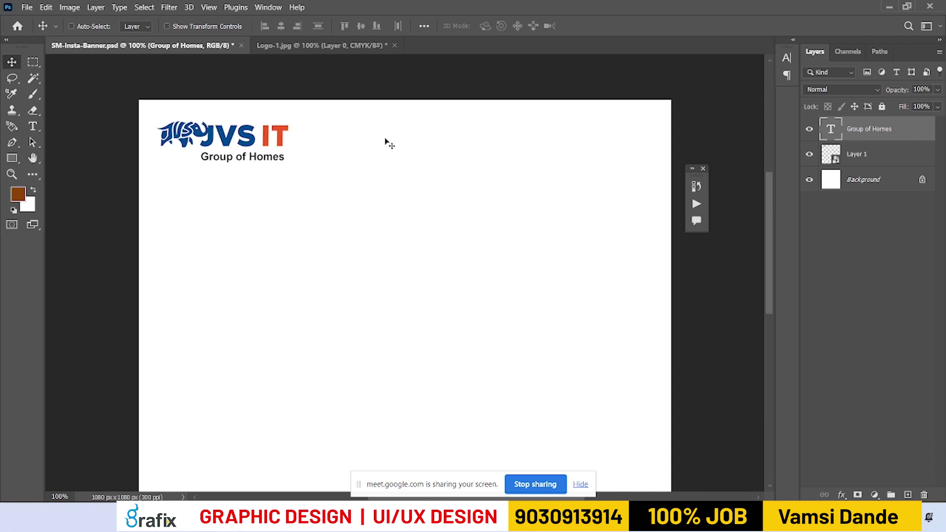
Set the Group of Homes tagline in Barlow and choose a different Barlow weight
key(Right)
key(Down)
text(t)
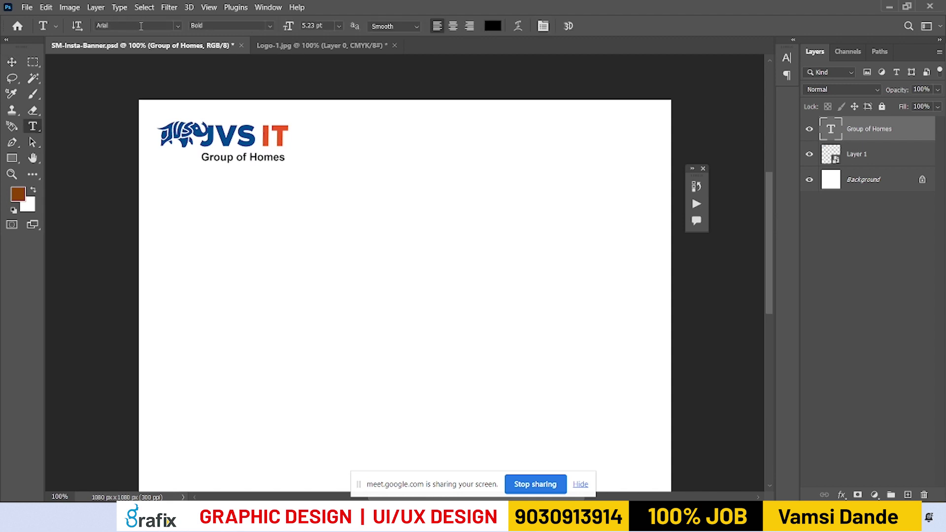
text(lo)
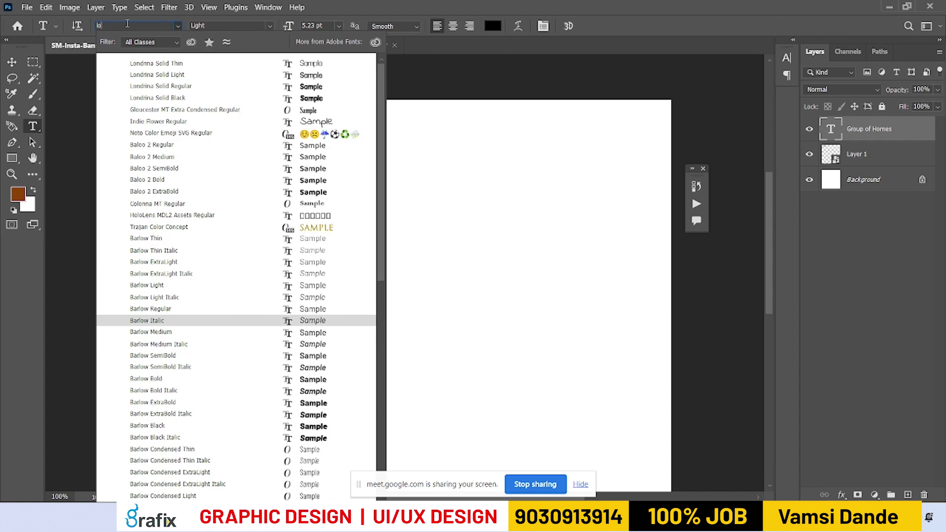
text(barlo)
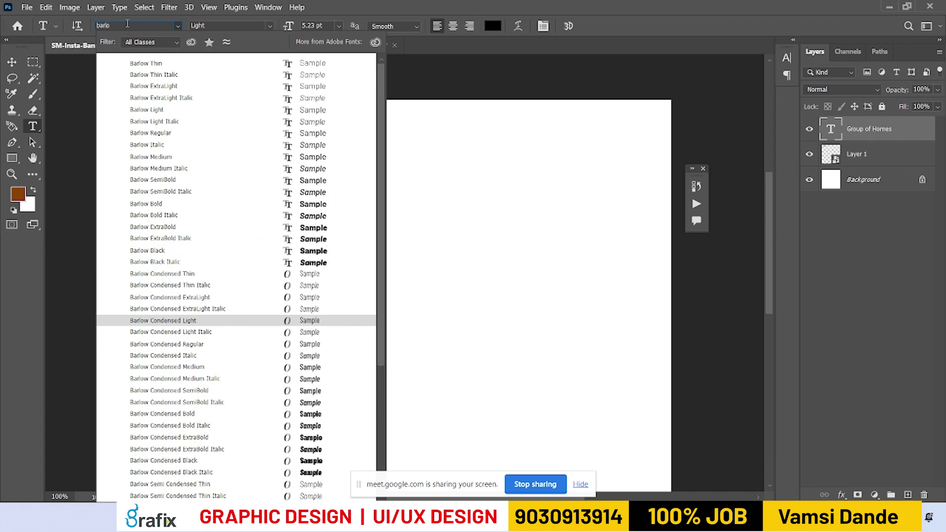
click(166, 137)
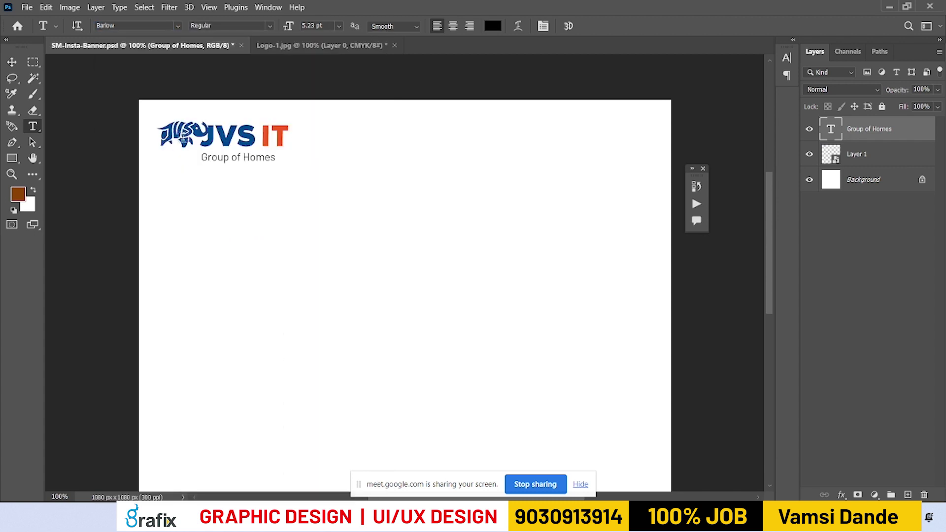
click(271, 27)
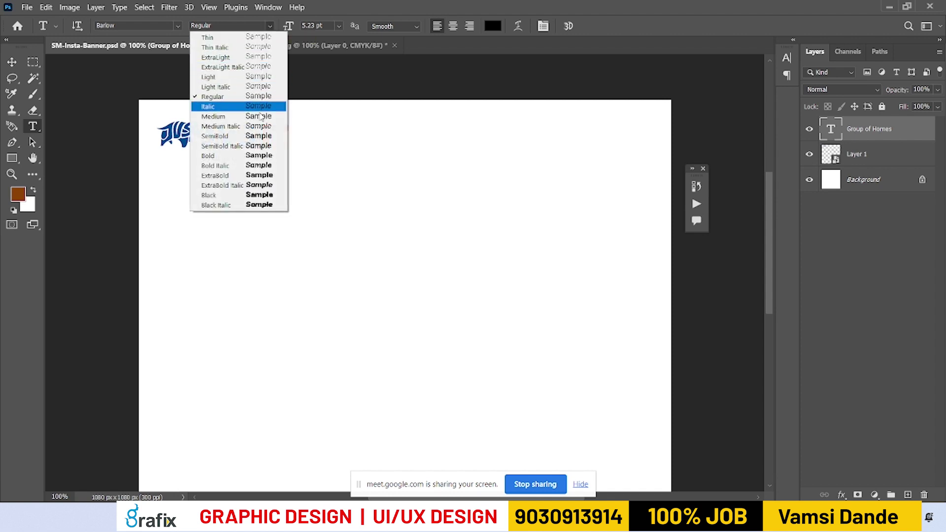
click(259, 136)
Enlarge the tagline slightly in two passes and nudge it up and left under the logo
key(ctrl+t)
drag(277, 165, 285, 171)
key(Return)
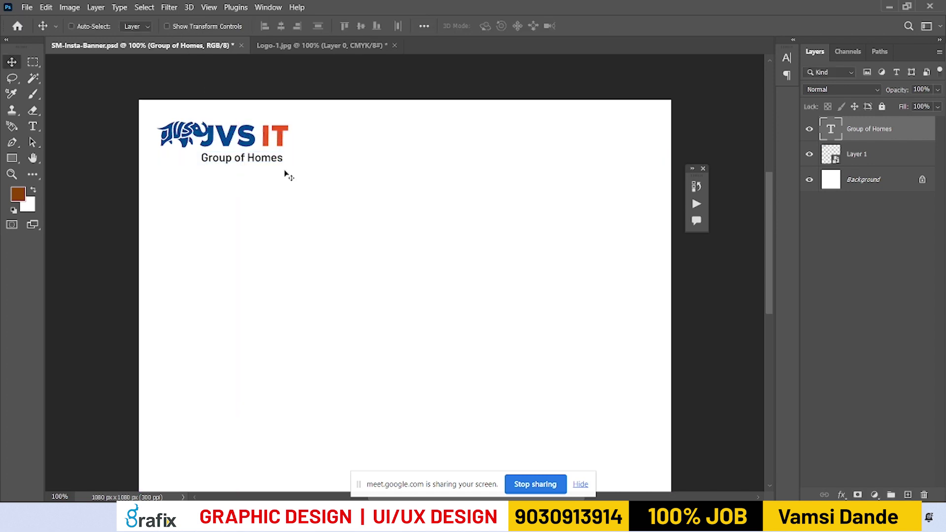
key(ctrl+t)
drag(282, 168, 285, 170)
key(Return)
key(Up)
key(Up)
key(Up)
key(Left)
key(Left)
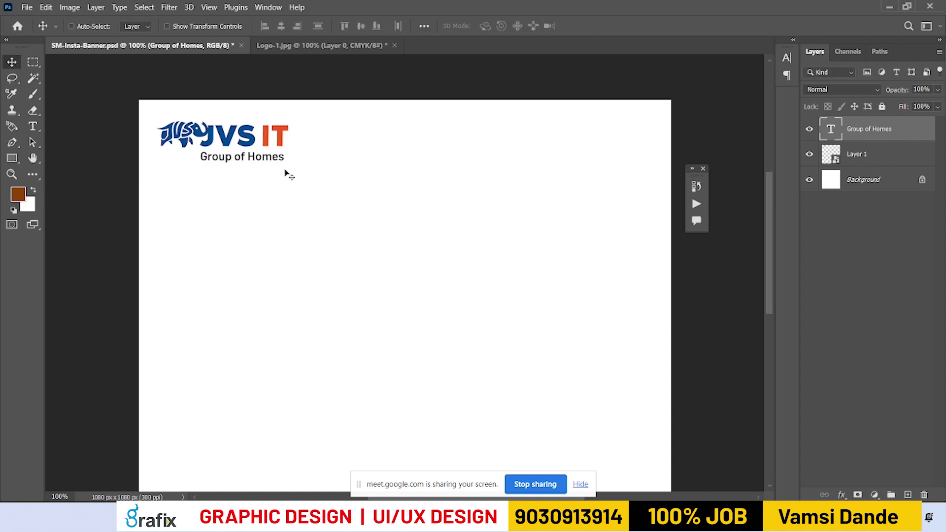
Group the JVS IT logo and Group of Homes tagline layers together
key(ctrl+0)
key(ctrl+1)
key(f)
drag(278, 174, 304, 234)
shift+click(928, 152)
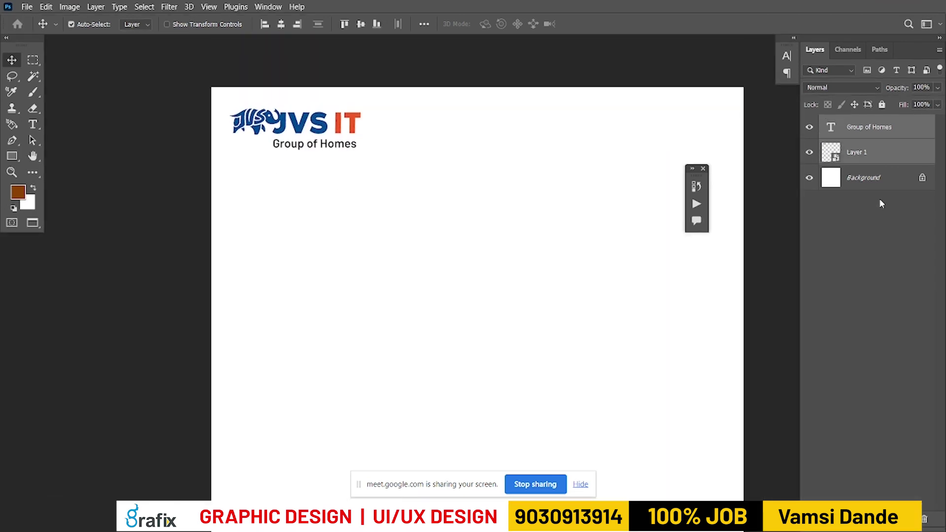
key(ctrl+g)
Preview the banner in the full-screen modes, then restore the panels and select the logo layer
key(f)
key(f)
drag(541, 196, 520, 195)
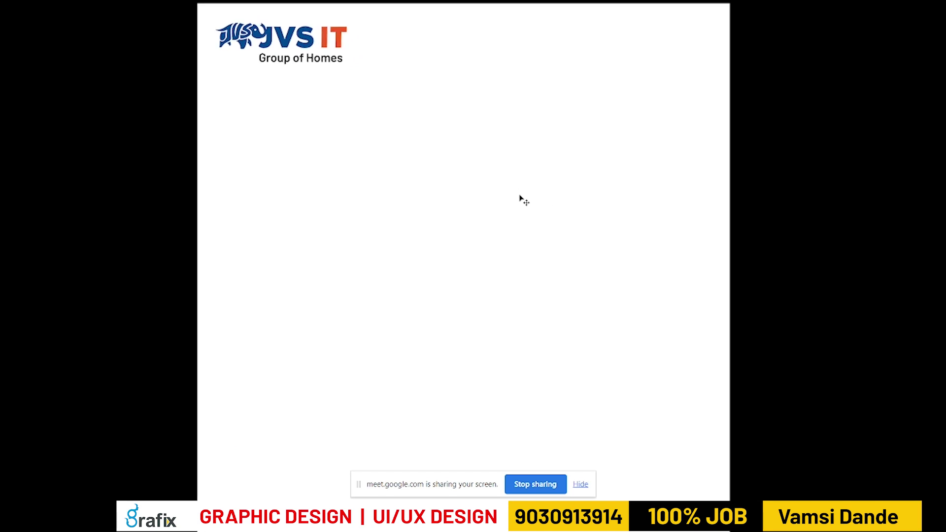
key(shift+f)
key(shift+f)
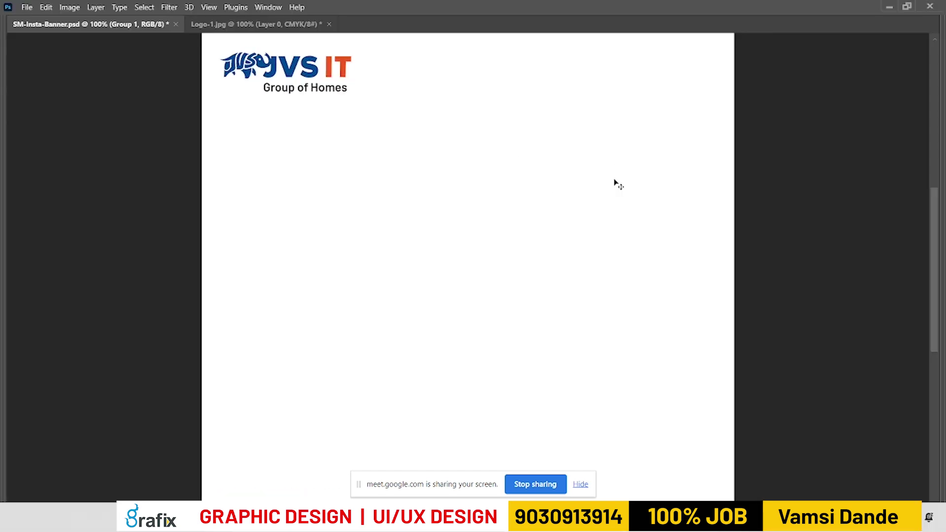
key(f)
key(shift+f)
key(Tab)
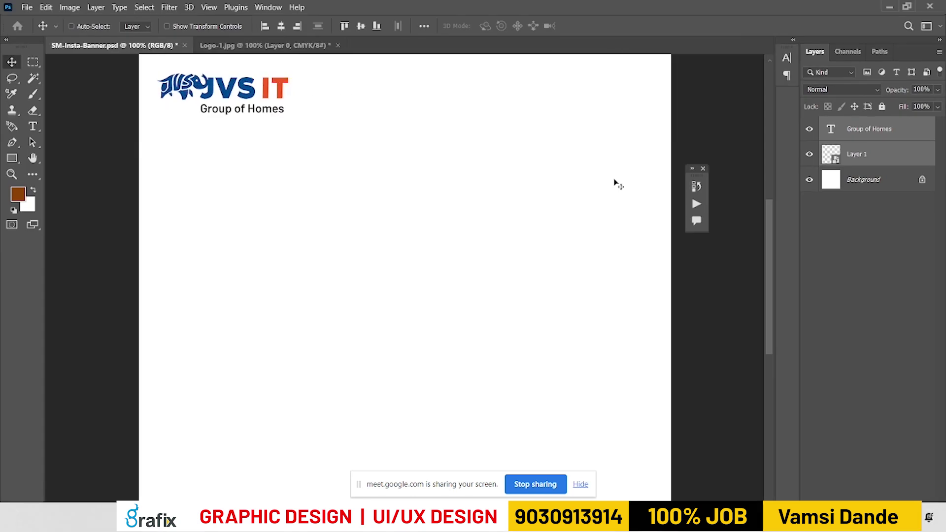
click(882, 148)
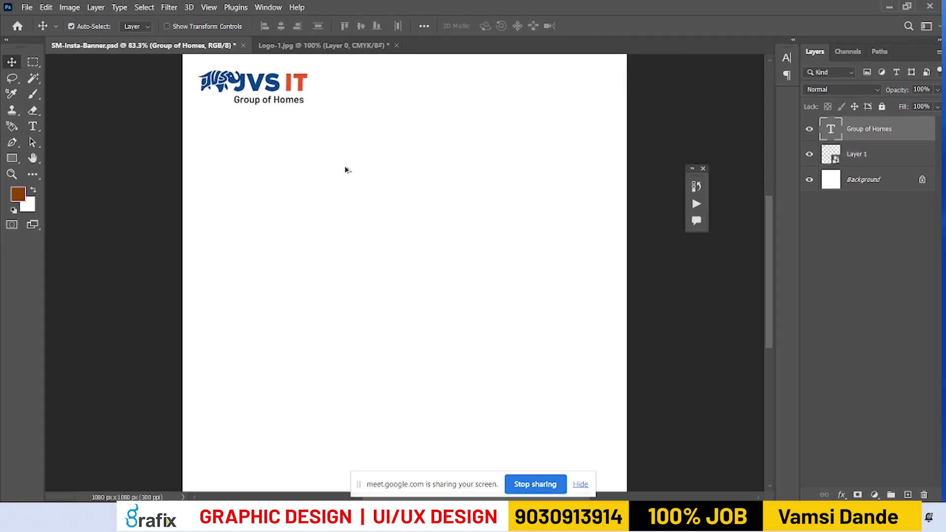
Paste 'Thinking of' from Notepad as a new text layer on the left of the banner
key(alt+Tab)
drag(122, 182, 4, 189)
key(ctrl+c)
key(alt+Tab)
key(t)
click(251, 193)
key(ctrl+v)
click(309, 269)
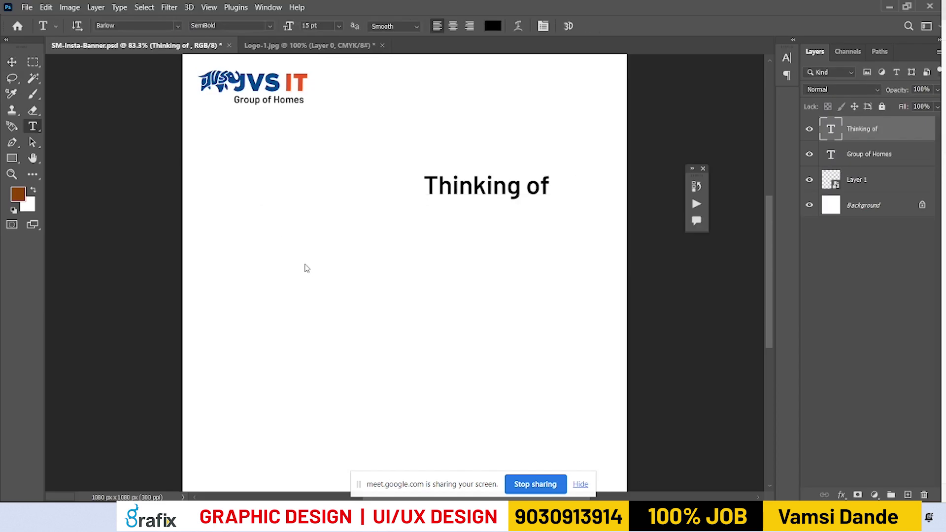
drag(460, 196, 277, 245)
key(v)
Replace a duplicated text line's content with 'Buying or'
key(alt+Tab)
drag(186, 202, 1, 198)
key(ctrl+c)
key(alt+Tab)
key(t)
click(307, 234)
key(ctrl+a)
key(ctrl+v)
key(ctrl+Return)
key(v)
Duplicate the line below itself and change it to 'Selling'
key(alt+Tab)
double_click(88, 221)
key(ctrl+c)
key(alt+Tab)
drag(291, 245, 289, 283)
double_click(288, 279)
key(ctrl+a)
key(ctrl+v)
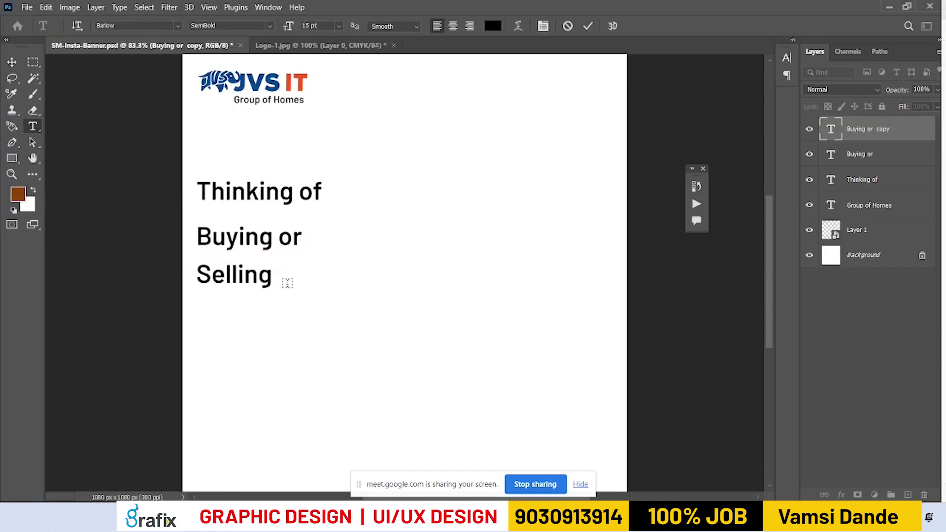
key(ctrl+Return)
Add a 'Your Home?' line, then delete the three lower lines, keeping only 'Thinking of'
key(alt+Tab)
drag(114, 241, 17, 246)
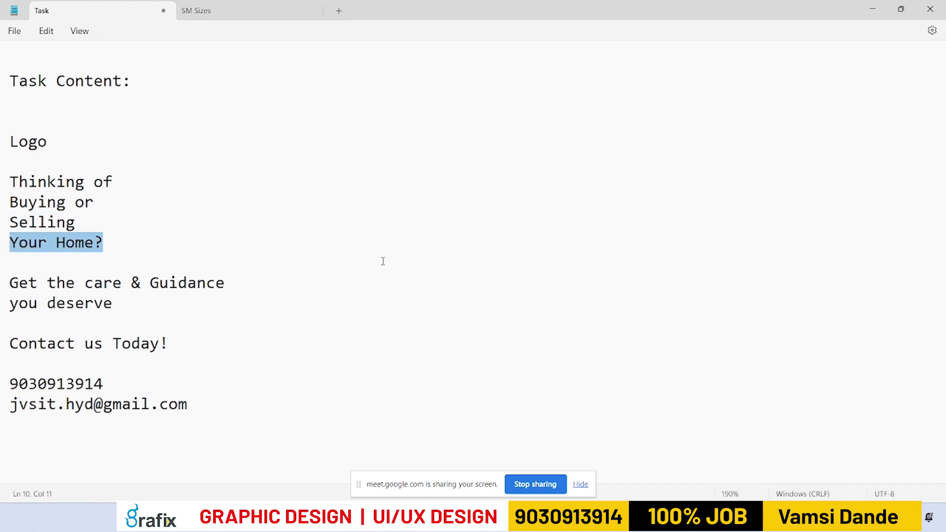
key(ctrl+c)
key(alt+Tab)
drag(247, 277, 257, 312)
key(ctrl+a)
key(ctrl+v)
key(ctrl+Return)
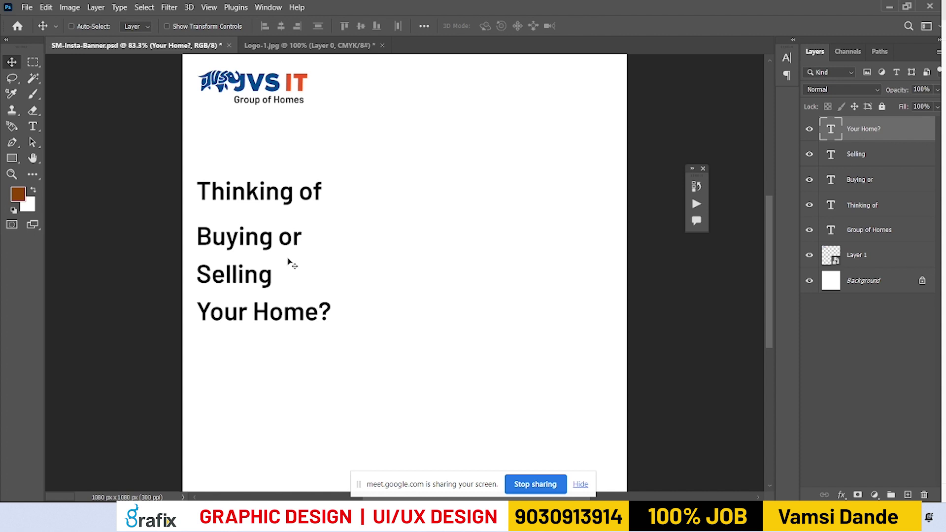
drag(355, 334, 254, 232)
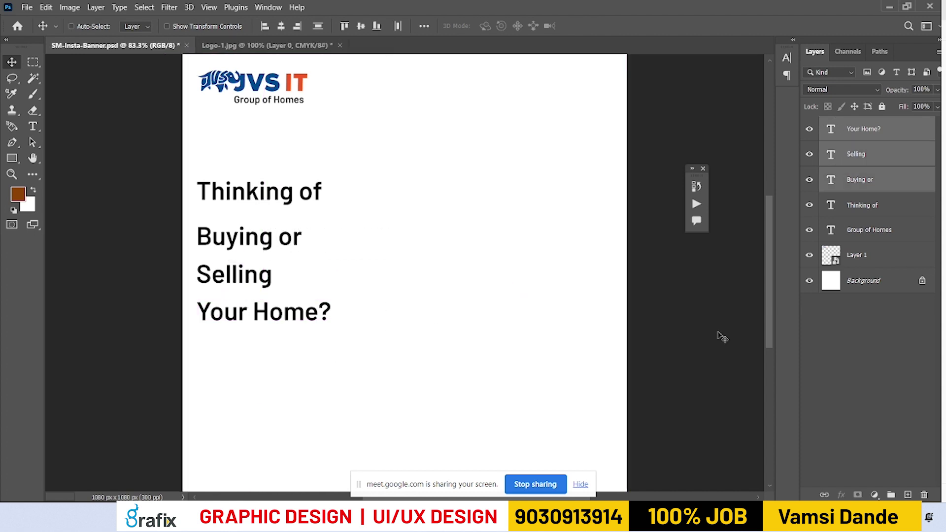
key(Delete)
Add 'Buying or', 'Selling' and 'Your Home?' as new lines in the Thinking of layer
key(t)
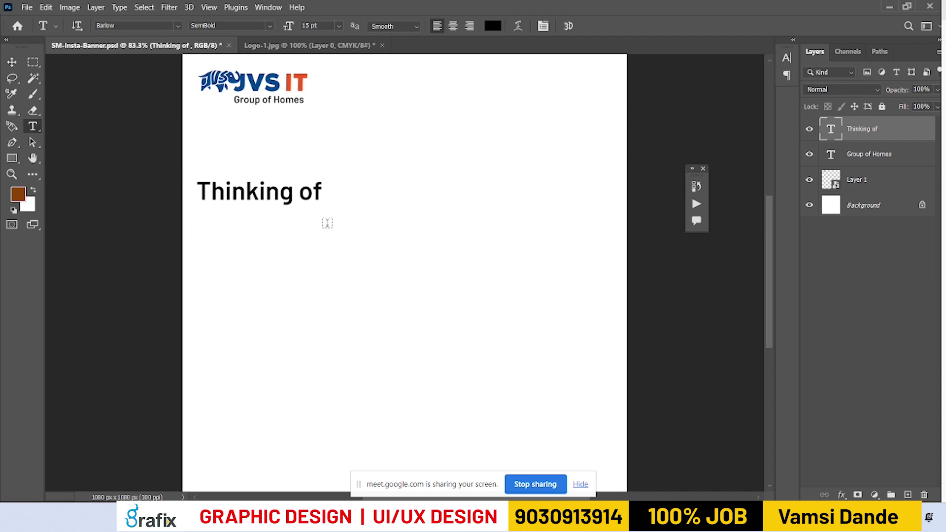
click(323, 190)
key(Return)
key(alt+Tab)
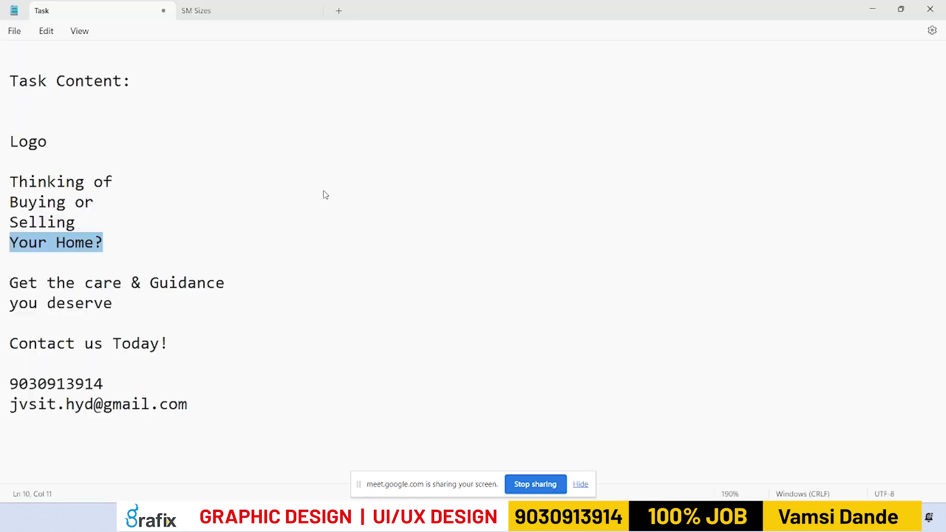
drag(101, 202, 10, 202)
key(alt+Tab)
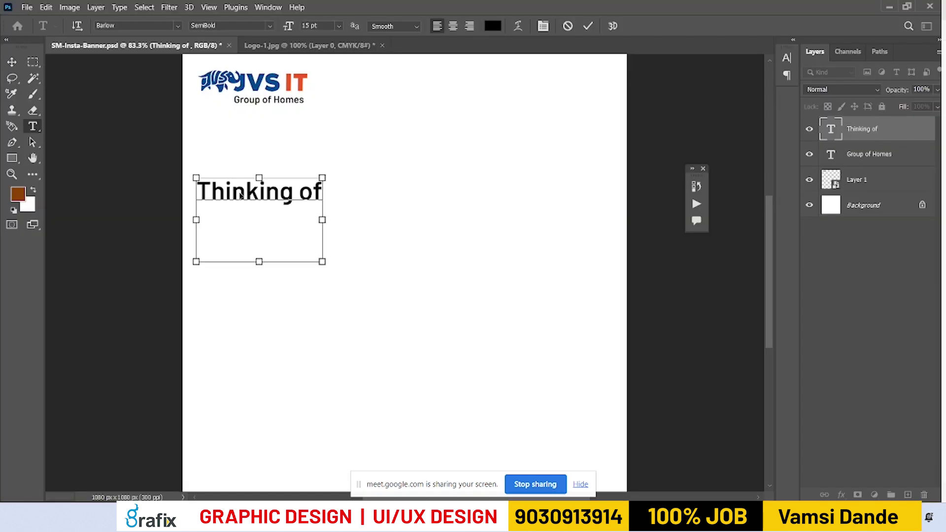
key(ctrl+v)
key(alt+Tab)
drag(79, 220, 9, 220)
key(alt+Tab)
key(ctrl+v)
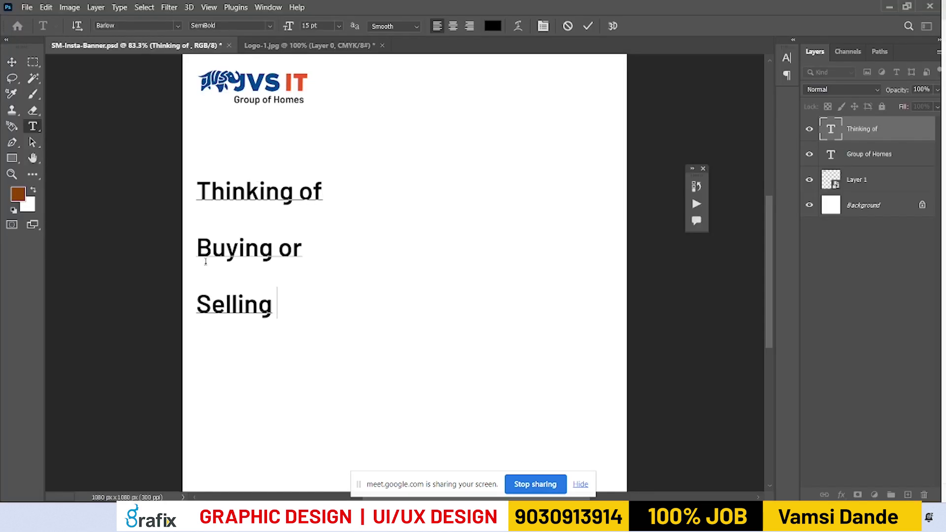
key(alt+Tab)
drag(104, 243, 1, 247)
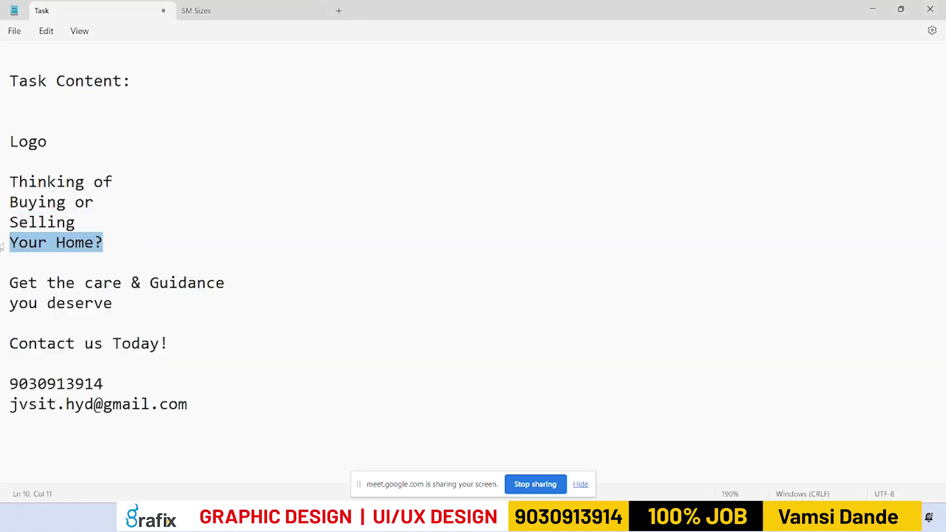
key(alt+Tab)
key(ctrl+v)
key(ctrl+Return)
key(v)
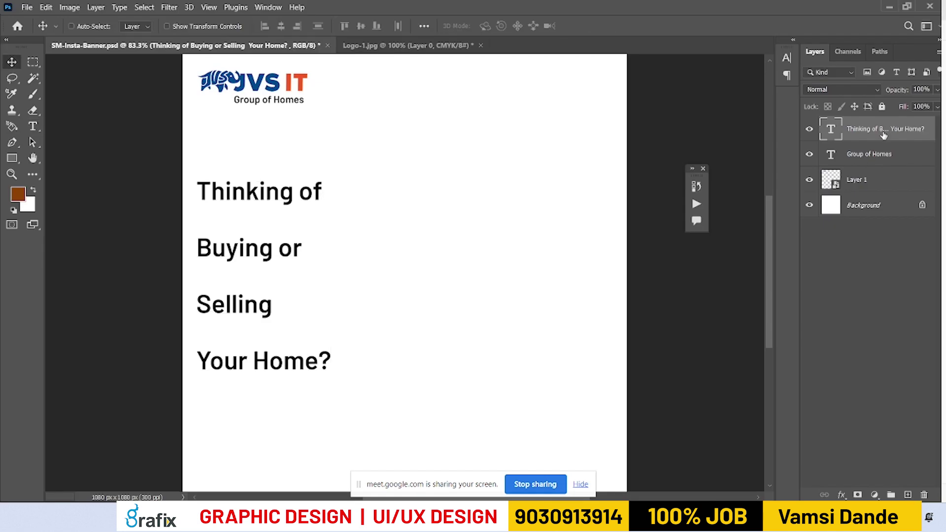
Shift the headline slightly right and tighten its line spacing
right_click(281, 250)
click(289, 256)
drag(289, 256, 295, 255)
key(t)
click(265, 242)
key(ctrl+a)
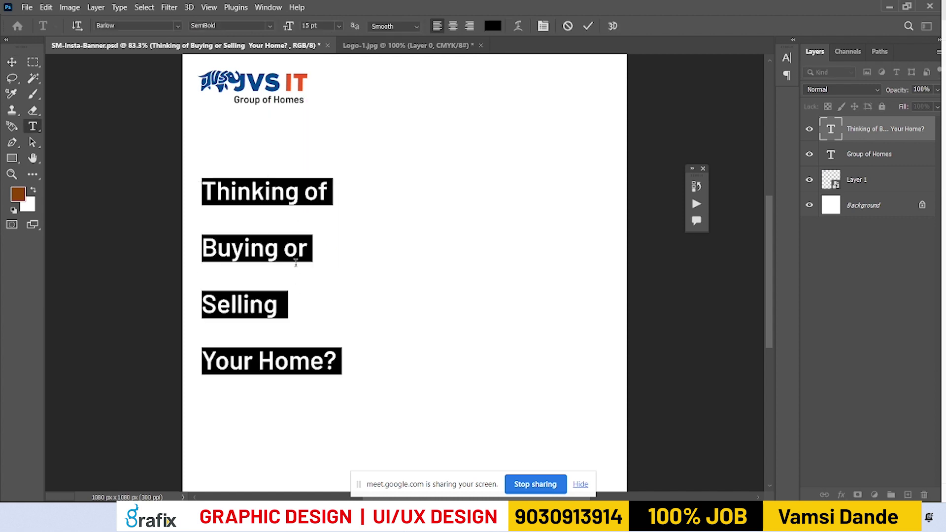
key(alt+Up)
key(alt+Up)
key(alt+Up)
key(alt+Up)
key(alt+Up)
key(alt+Up)
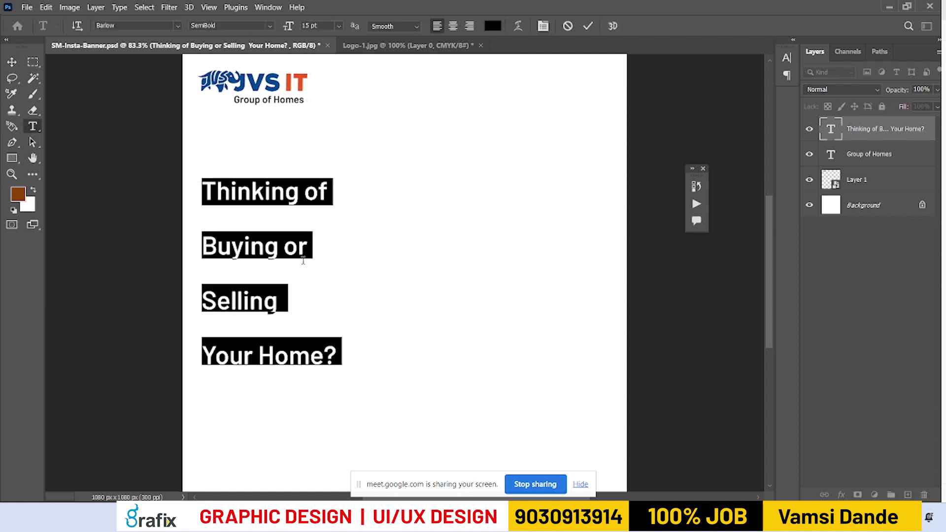
key(ctrl+Return)
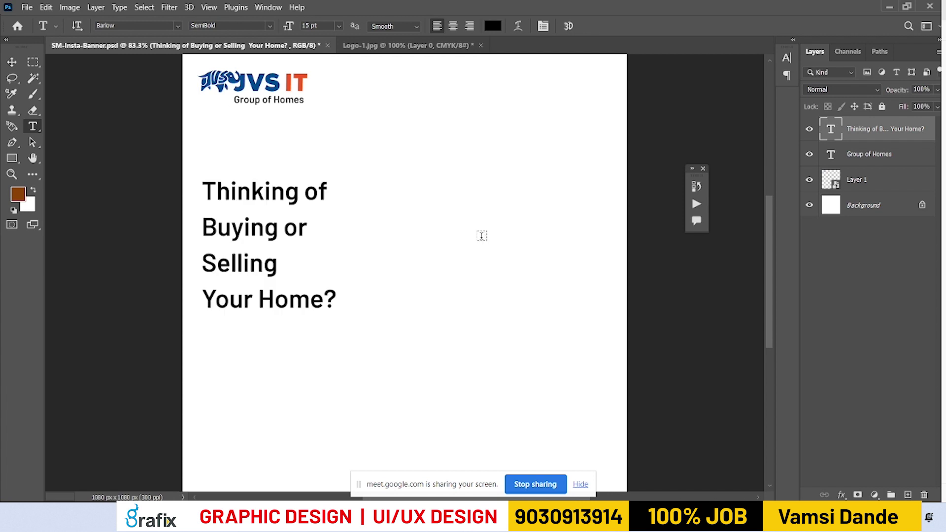
Duplicate the headline below and replace its text with 'Get the care & Guidance you deserve'
key(v)
drag(290, 197, 290, 339)
key(alt+Tab)
drag(228, 283, 8, 284)
drag(118, 304, 1, 273)
key(ctrl+c)
key(alt+Tab)
key(t)
click(271, 380)
key(ctrl+a)
key(ctrl+v)
key(ctrl+Return)
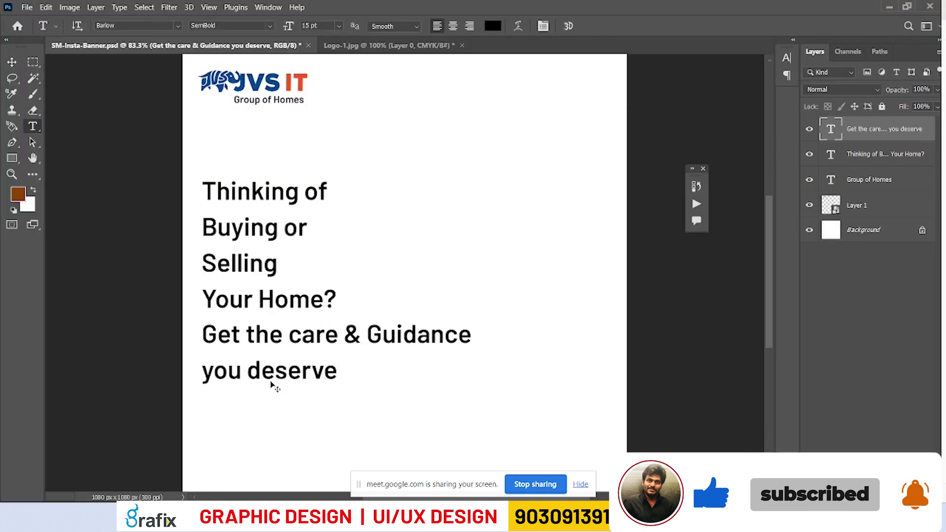
Scale the subheading down to about half size and set its font to 9.02 pt
key(ctrl+t)
drag(470, 321, 330, 349)
key(Return)
double_click(298, 365)
key(ctrl+a)
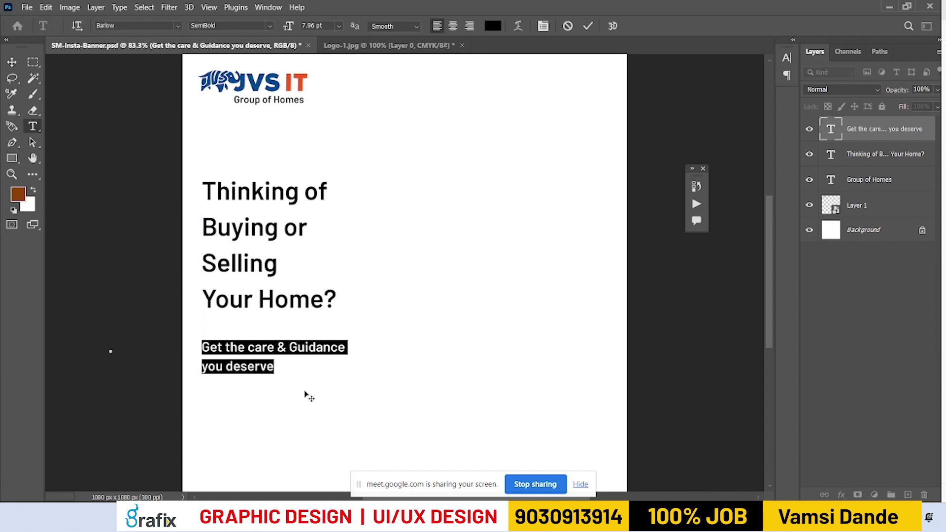
key(ctrl+shift+period)
key(ctrl+shift+period)
key(ctrl+shift+period)
key(ctrl+shift+period)
key(ctrl+shift+comma)
key(ctrl+shift+comma)
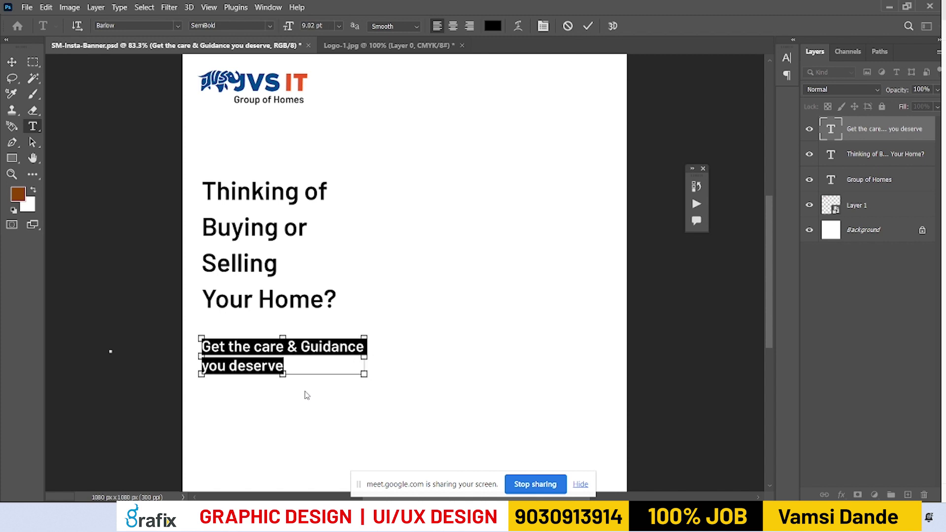
key(ctrl+Return)
Duplicate the subheading below it and change the copy to 'Contact us Today!'
key(alt+Tab)
drag(10, 344, 14, 344)
drag(182, 338, 182, 338)
key(alt+Tab)
alt+drag(261, 354, 263, 403)
key(t)
click(263, 402)
key(ctrl+a)
key(ctrl+v)
key(ctrl+Return)
key(alt+Tab)
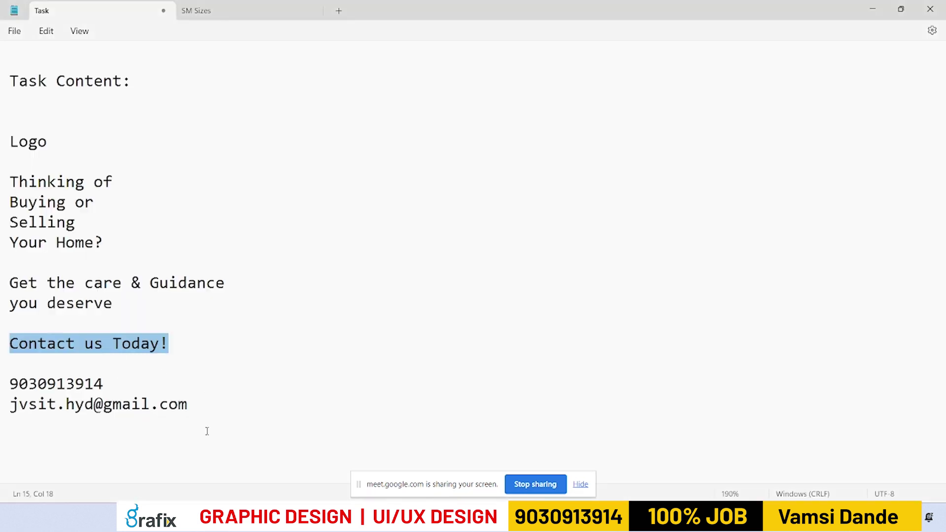
Copy the phone and e-mail lines from Notepad into a duplicate of the Contact text layer
drag(185, 427, 2, 382)
key(alt+Tab)
scroll(302, 411, down, 3)
alt+drag(282, 311, 285, 349)
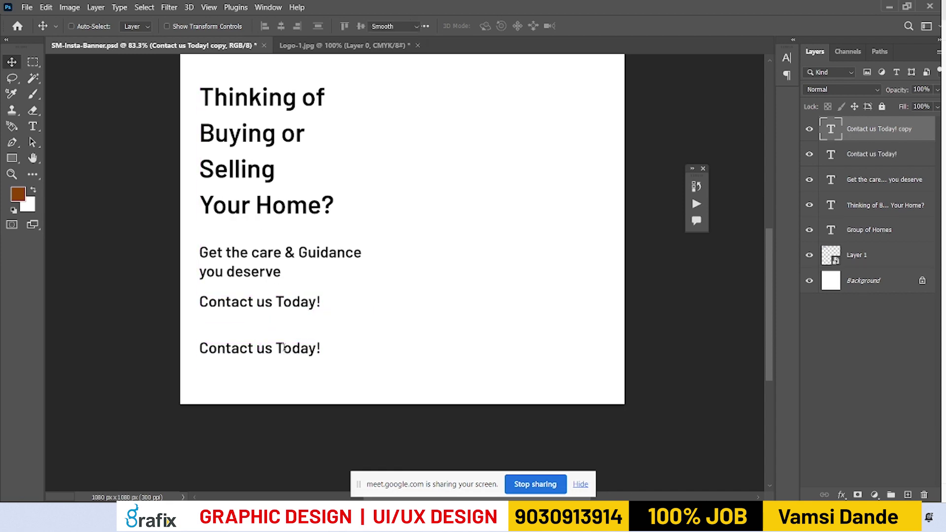
key(t)
triple_click(285, 349)
key(ctrl+v)
key(ctrl+Return)
Hide the side panels and view the whole banner in full-screen mode
key(v)
right_click(270, 300)
click(276, 306)
key(Tab)
key(f)
drag(393, 360, 302, 366)
Duplicate the headline to the banner's right side and replace its text with placeholder '2000'
right_click(222, 258)
click(231, 264)
alt+drag(197, 253, 432, 316)
double_click(432, 317)
key(ctrl+a)
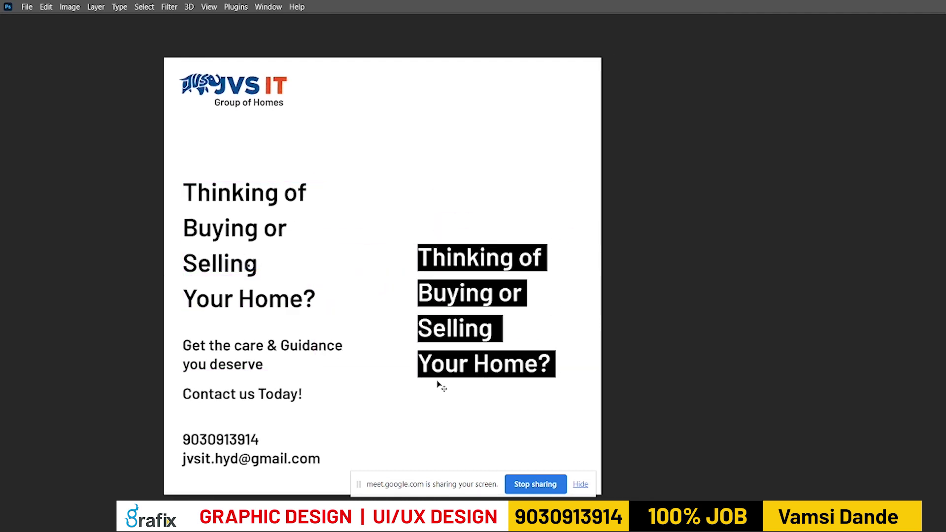
text(2000)
key(ctrl+a)
Switch to the browser and look through the open reference tabs
key(alt+Tab)
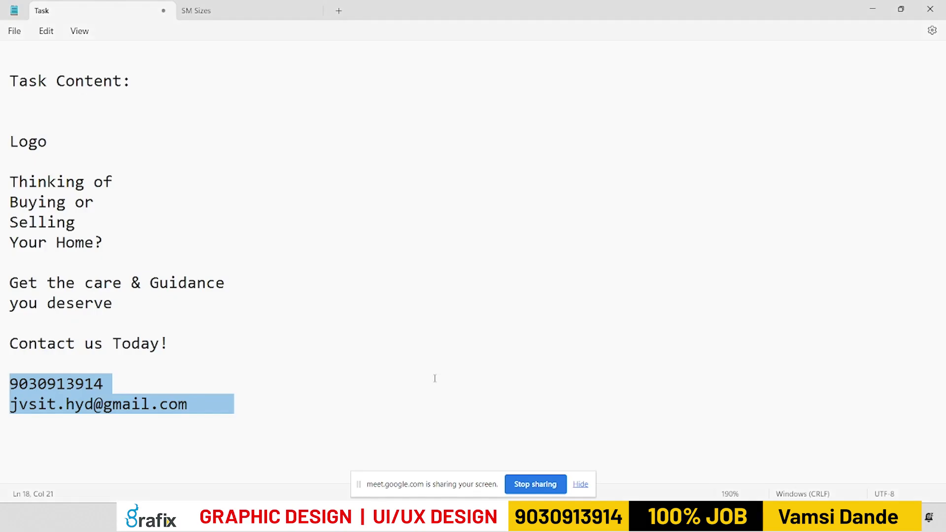
key(alt+Tab)
key(Tab)
key(alt+Tab)
click(316, 6)
click(405, 5)
click(485, 5)
Preview real estate banner results such as 'Elegant Home For Sale', then return to the Notepad notes
click(543, 6)
click(640, 7)
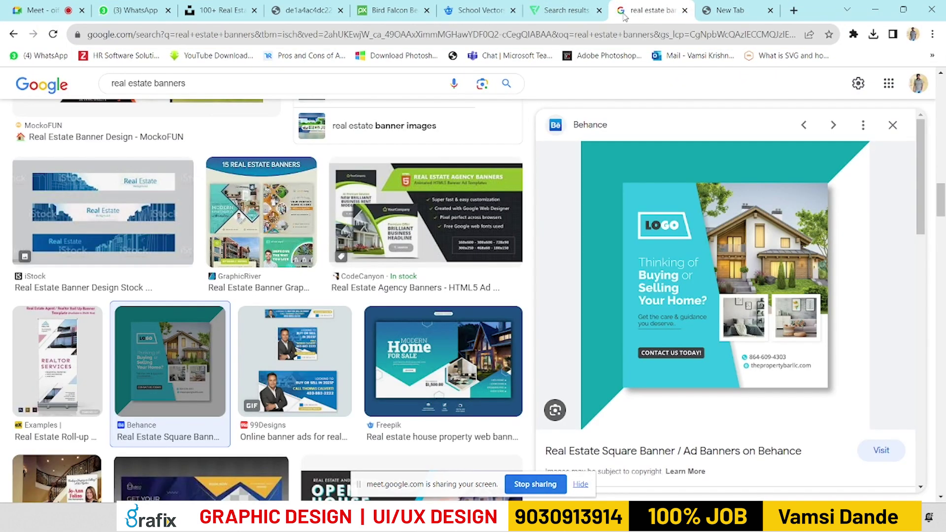
key(Escape)
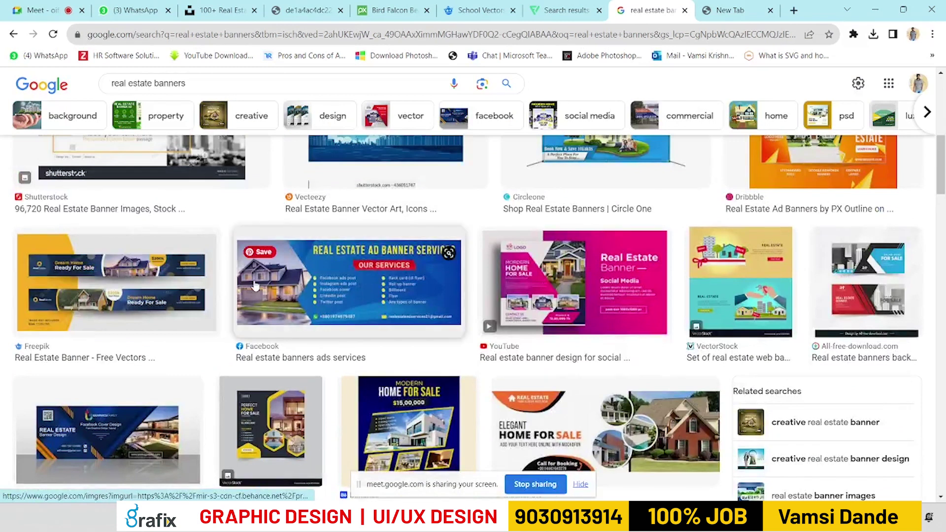
scroll(255, 286, up, 5)
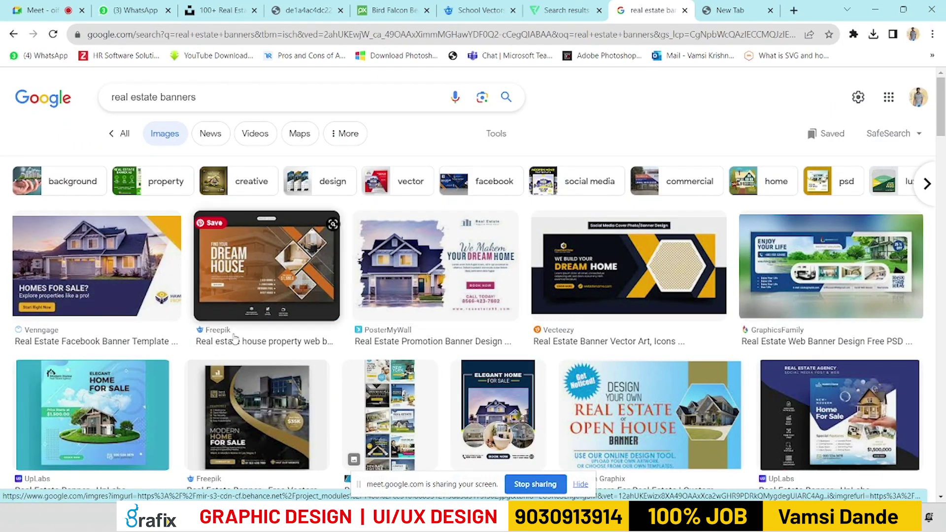
click(120, 409)
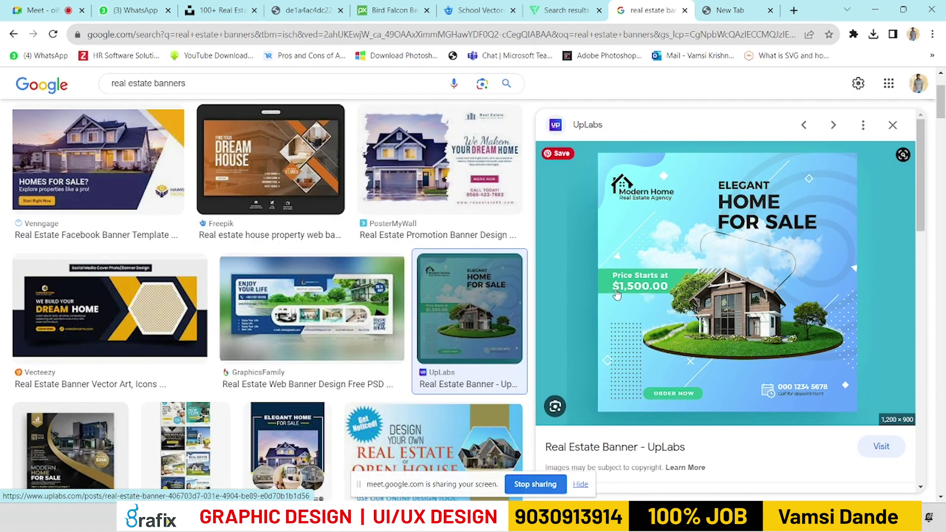
key(Escape)
key(alt+Tab)
key(alt+Tab)
key(Tab)
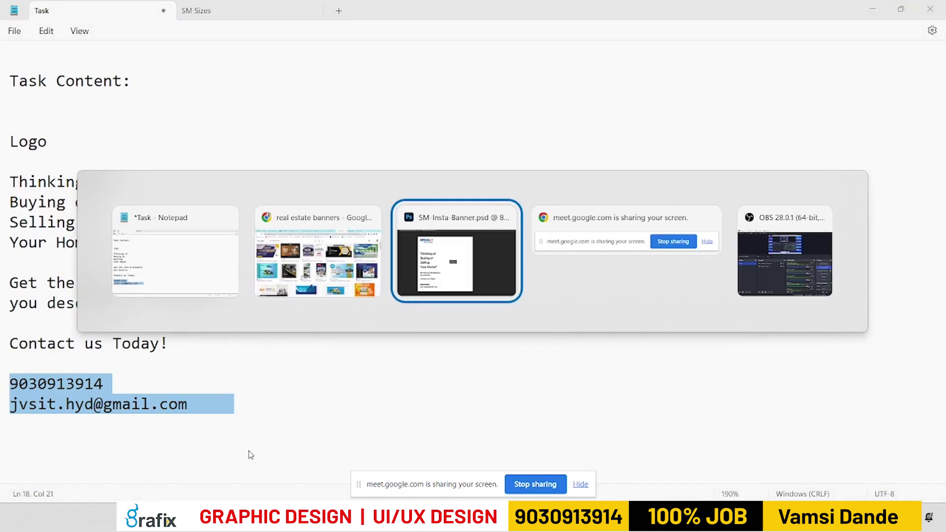
key(alt+Tab)
Add a 'Price starts at' line after 'Contact us Today!' in the Notepad notes
click(150, 344)
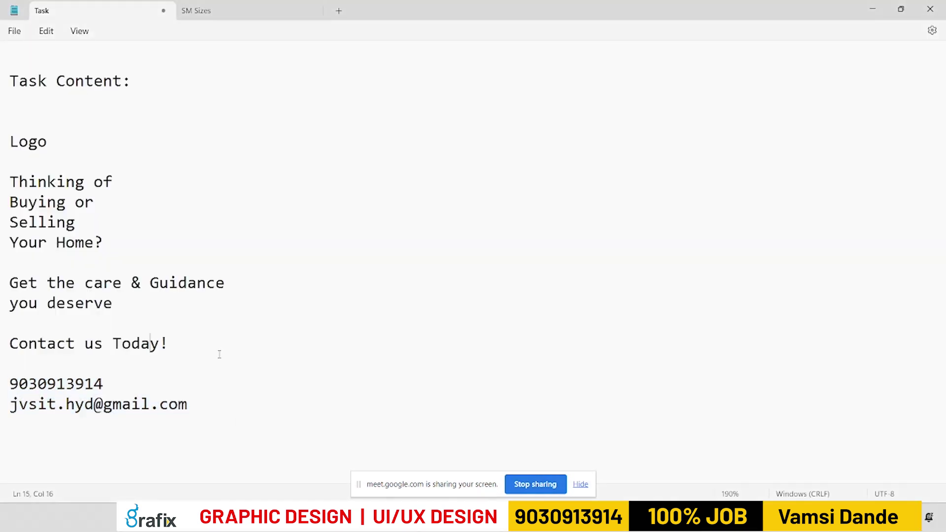
key(Return)
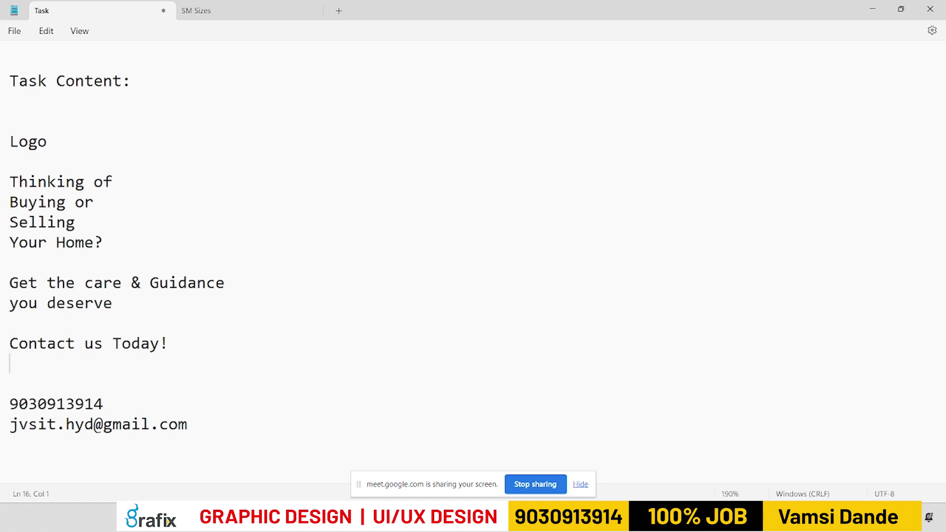
key(Return)
text(Price starts at)
key(Return)
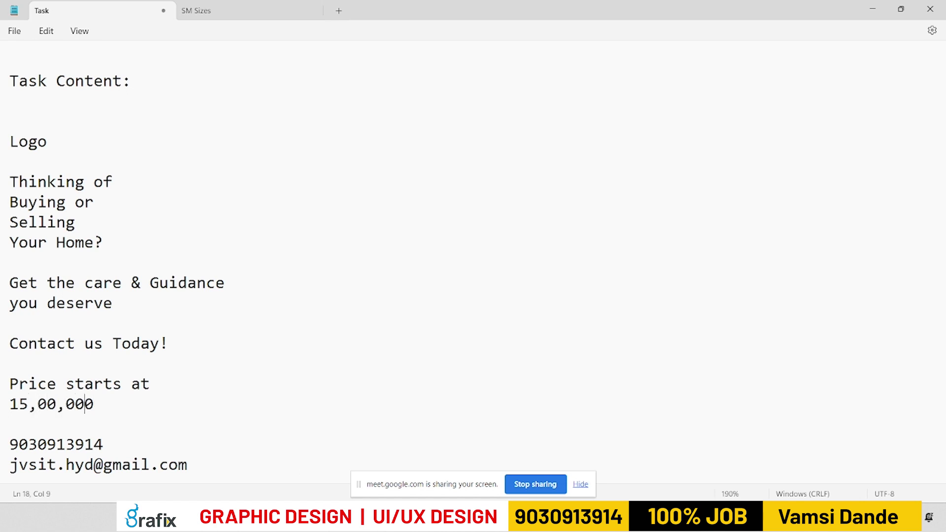
Paste the price lines over the '2000' placeholder in Photoshop and move them toward the lower right
drag(345, 408, 2, 384)
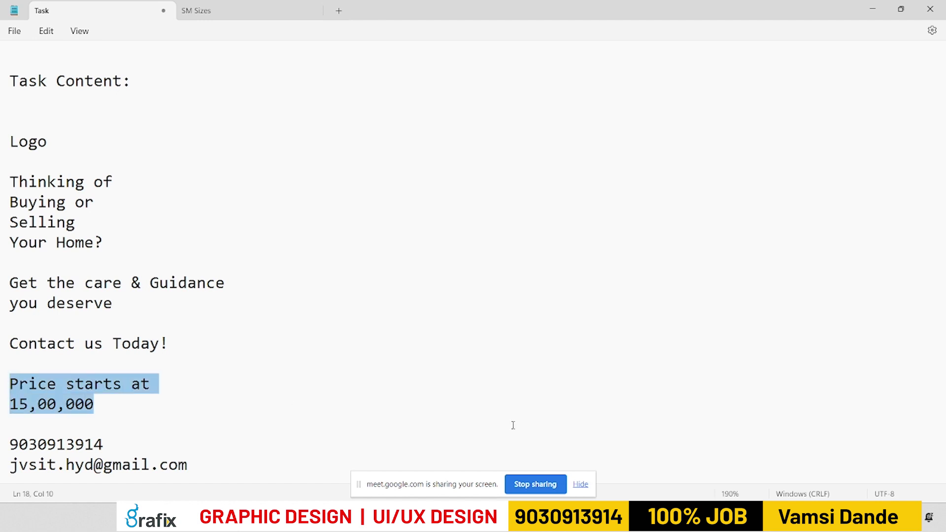
click(201, 377)
drag(212, 386, 67, 384)
drag(187, 426, 10, 395)
key(ctrl+c)
key(alt+Tab)
key(ctrl+v)
drag(521, 274, 512, 389)
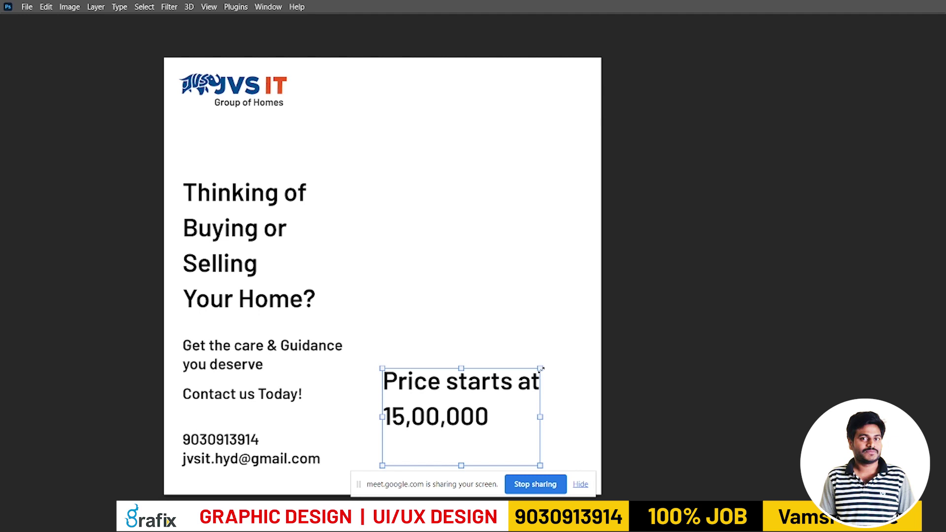
Shrink the 'Price starts at 15,00,000' text, tighten its line spacing, commit it and fit the banner on screen
double_click(493, 394)
key(ctrl+shift+comma)
key(ctrl+shift+comma)
key(ctrl+shift+comma)
key(ctrl+shift+comma)
key(ctrl+shift+comma)
key(ctrl+shift+comma)
key(ctrl+shift+comma)
key(ctrl+shift+comma)
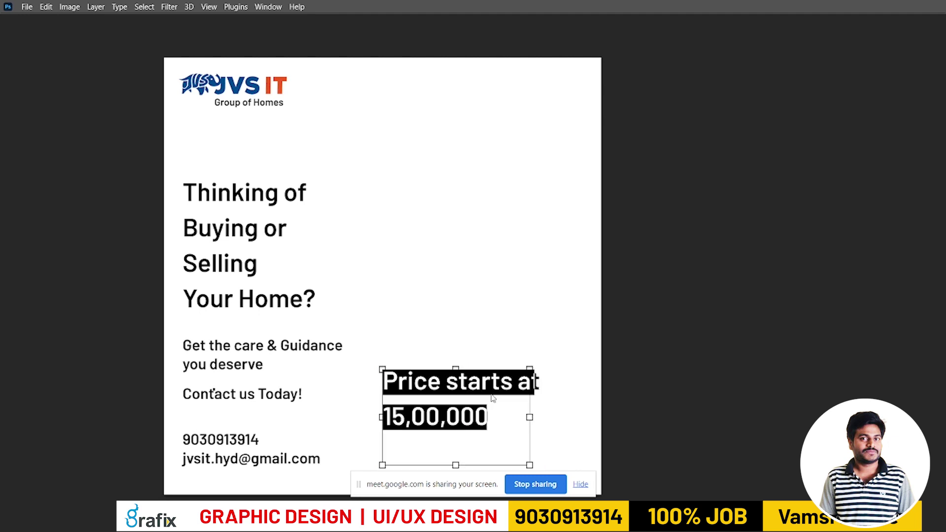
key(alt+Up)
key(alt+Up)
key(alt+Up)
key(alt+Up)
key(alt+Up)
key(alt+Up)
key(alt+Up)
key(alt+Up)
key(alt+Up)
key(alt+Up)
key(Right)
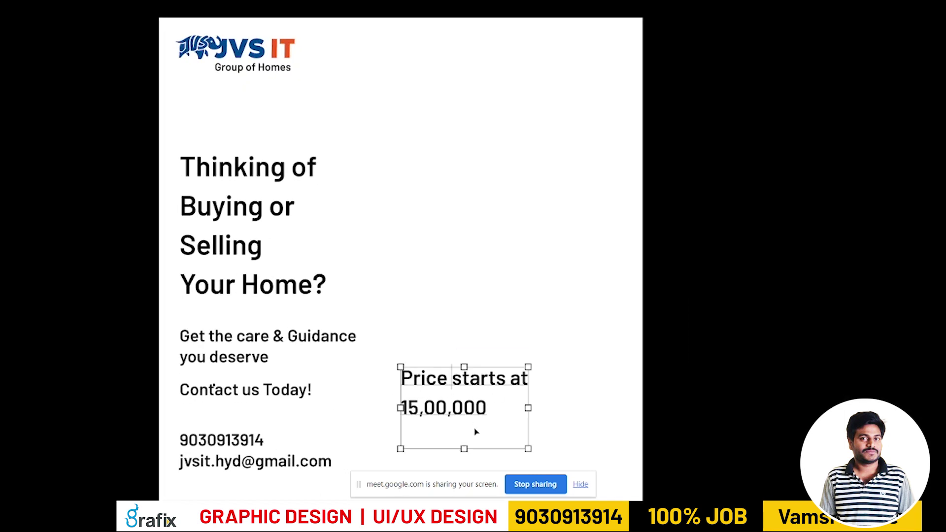
key(ctrl+a)
key(ctrl+Return)
key(v)
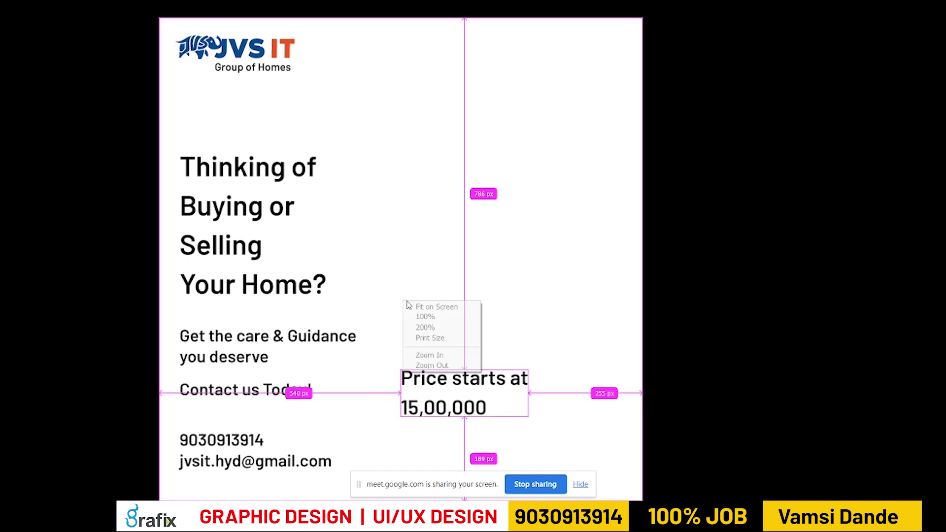
key(ctrl+0)
scroll(381, 298, down, 1)
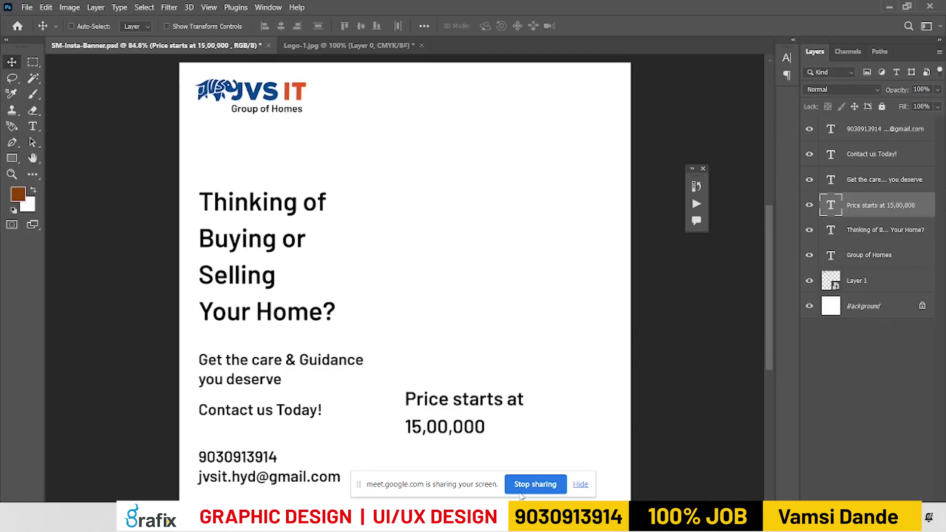
Go to unsplash.com in a new tab and search for real estate photos
click(526, 524)
scroll(429, 222, up, 1)
click(725, 15)
text(unsplash.com)
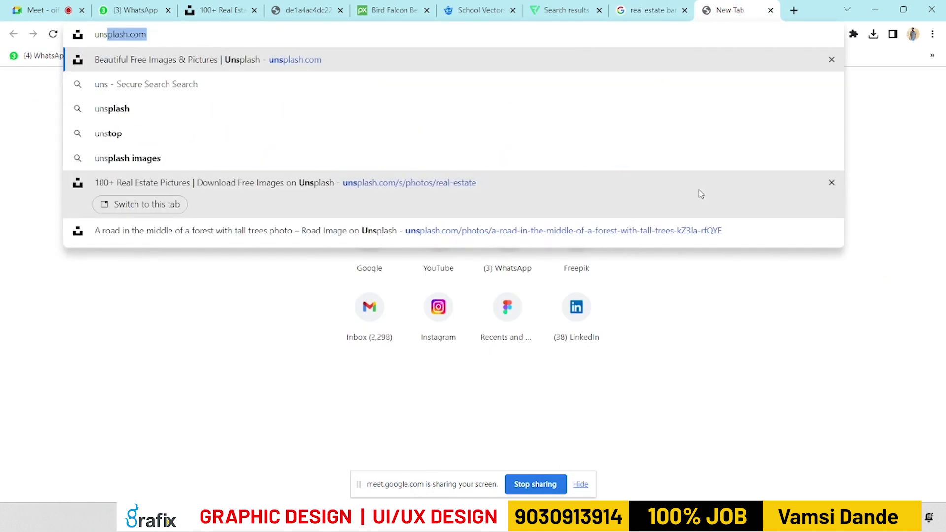
key(Return)
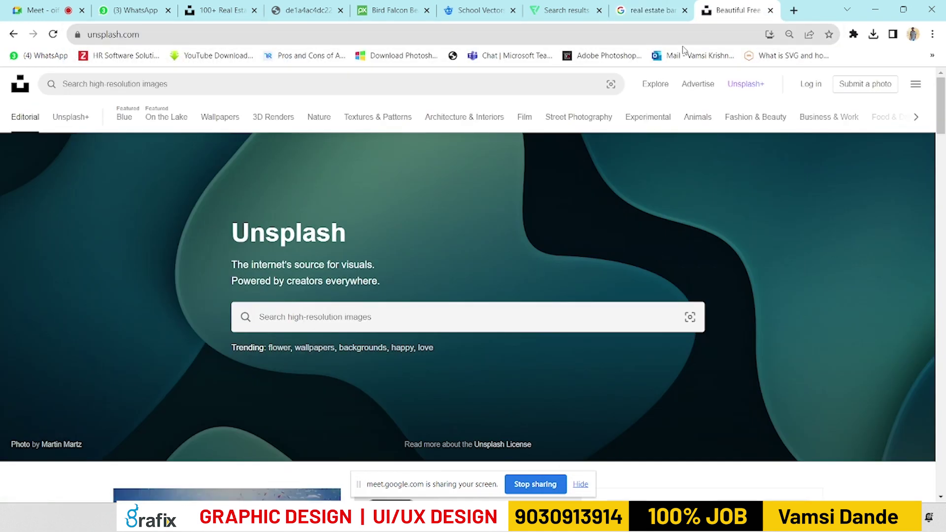
click(421, 314)
click(280, 374)
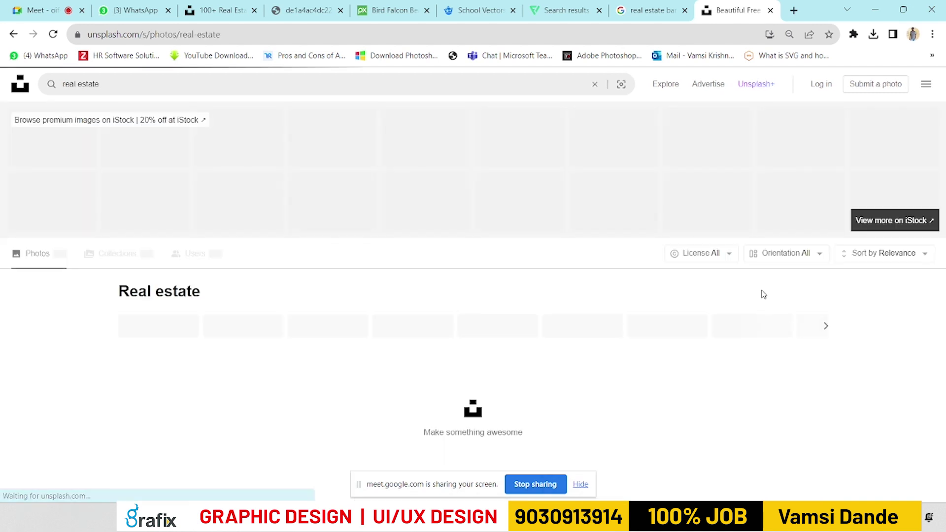
Browse the real estate results, opening the modern villa photo in a new tab and loading more results
scroll(763, 296, down, 5)
scroll(727, 312, down, 5)
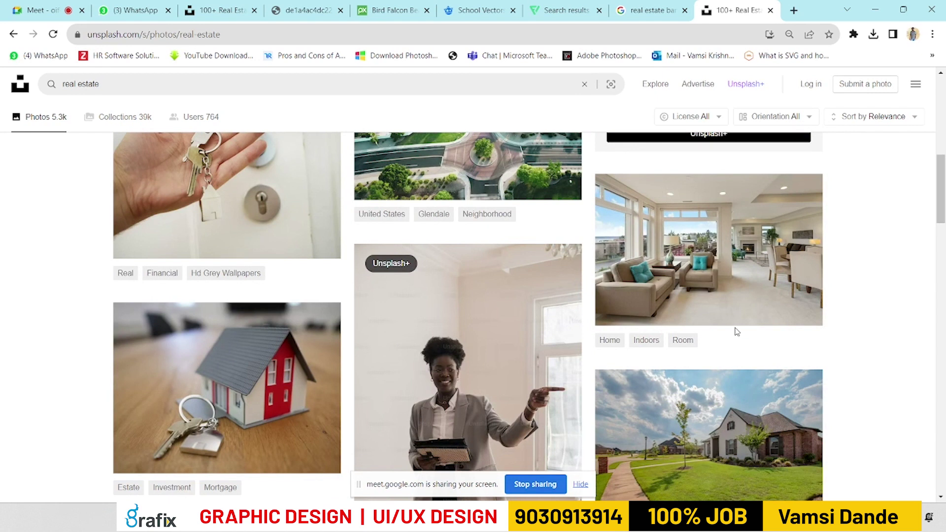
scroll(736, 332, down, 6)
scroll(469, 321, down, 1)
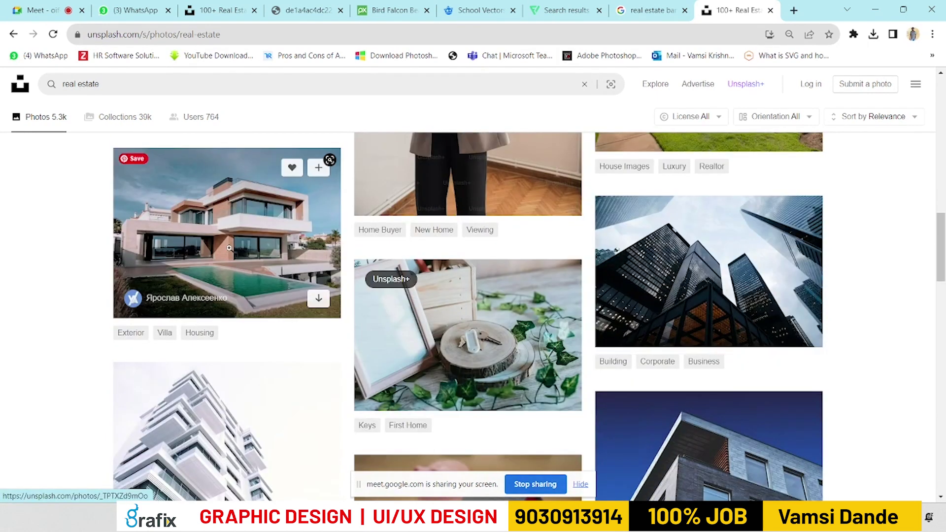
middle_click(230, 248)
scroll(631, 288, down, 6)
scroll(631, 288, down, 10)
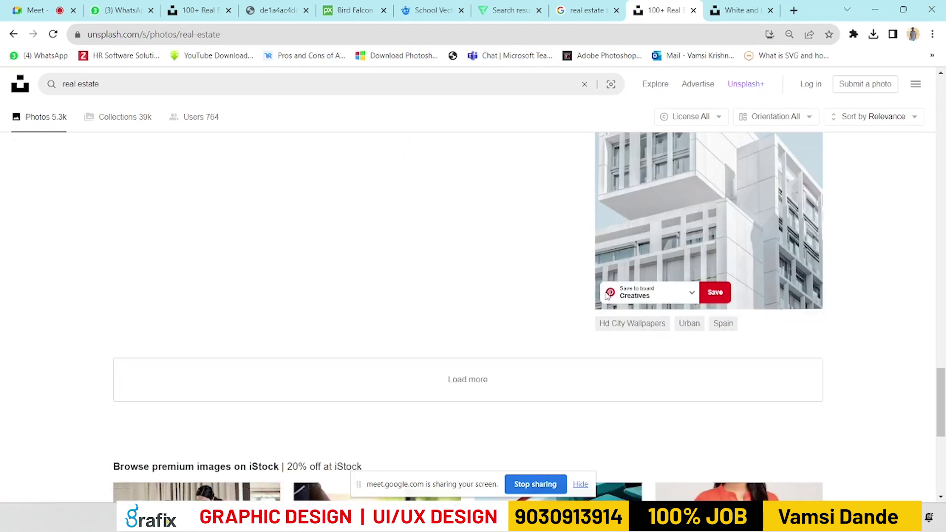
scroll(592, 281, up, 6)
scroll(545, 264, down, 11)
scroll(543, 296, up, 7)
scroll(532, 359, down, 4)
click(475, 312)
scroll(841, 342, down, 5)
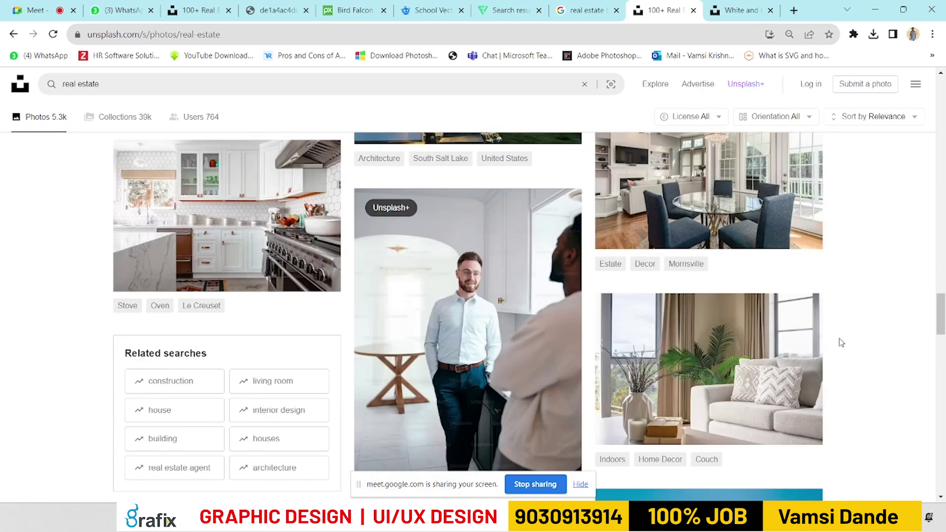
scroll(841, 343, up, 5)
scroll(614, 322, down, 8)
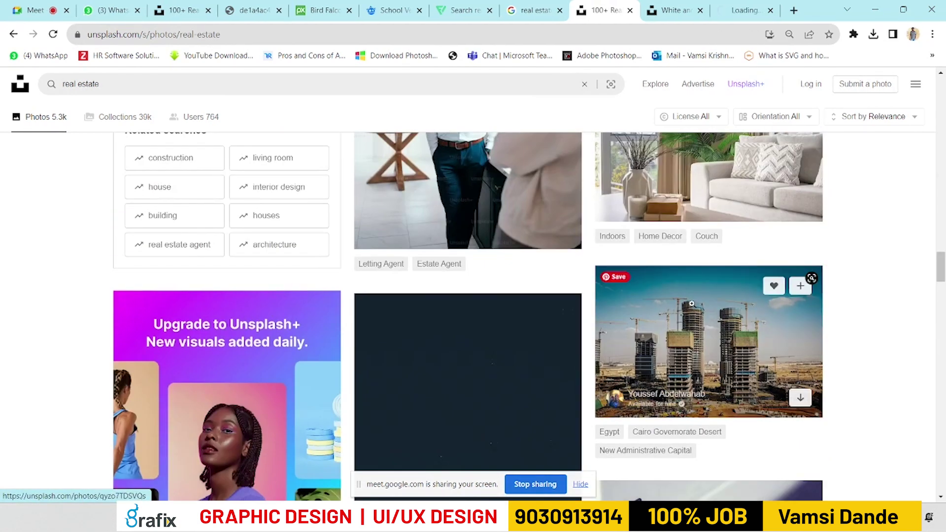
scroll(656, 295, down, 5)
scroll(656, 294, down, 1)
scroll(656, 295, up, 3)
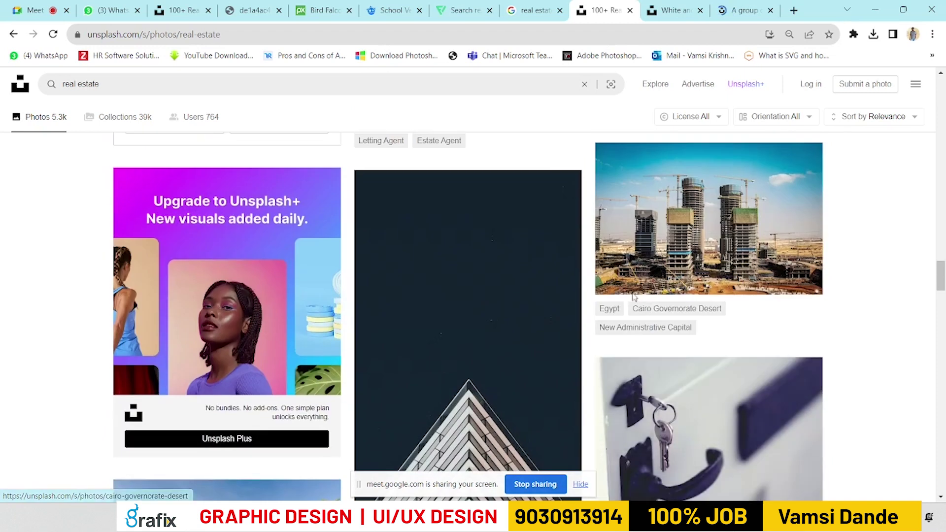
Download the construction towers photo, then again at Large (2400 x 1601) size
click(688, 11)
click(739, 10)
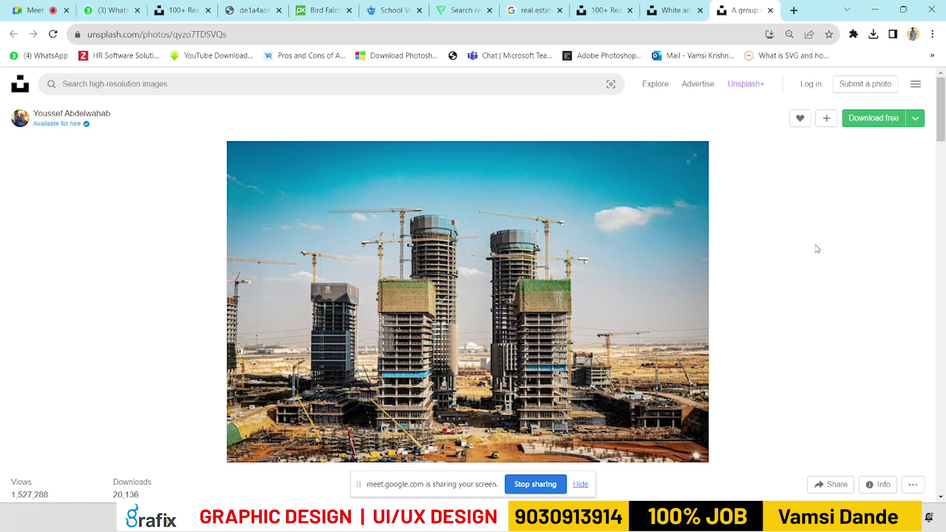
click(915, 119)
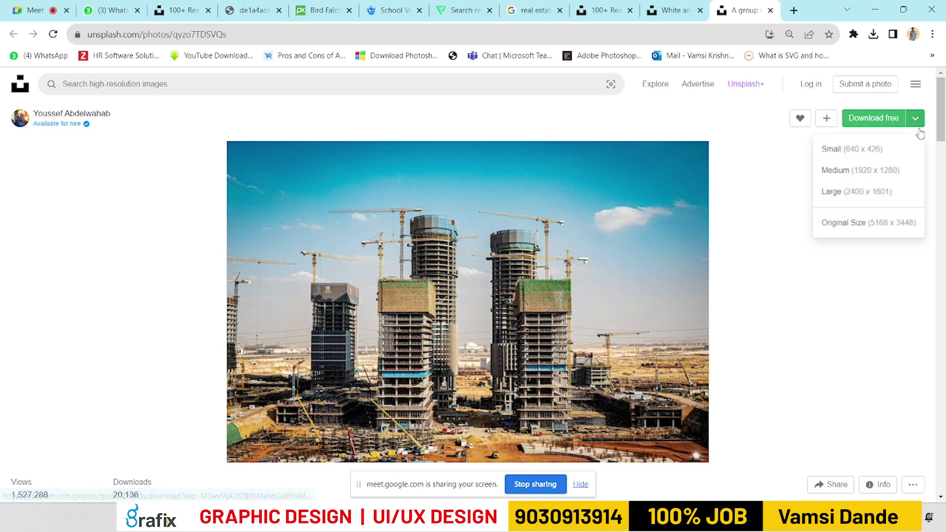
click(851, 195)
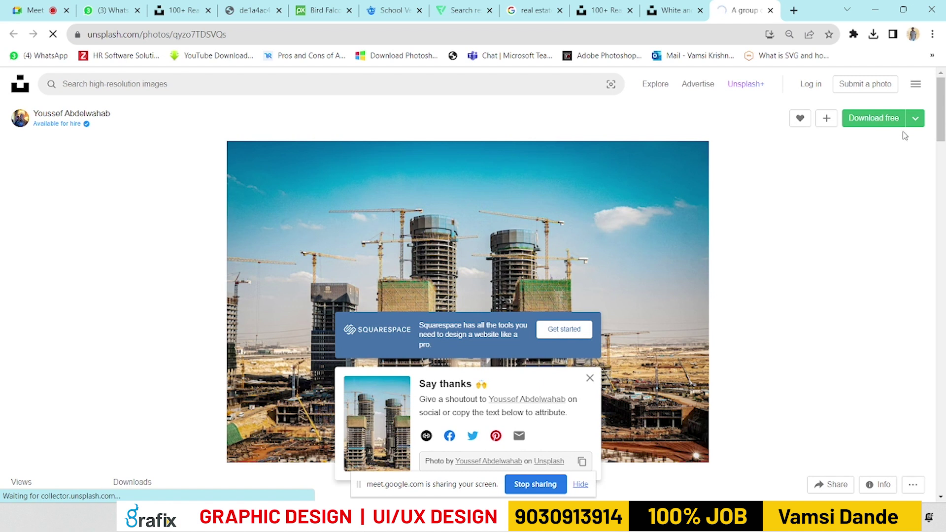
click(915, 121)
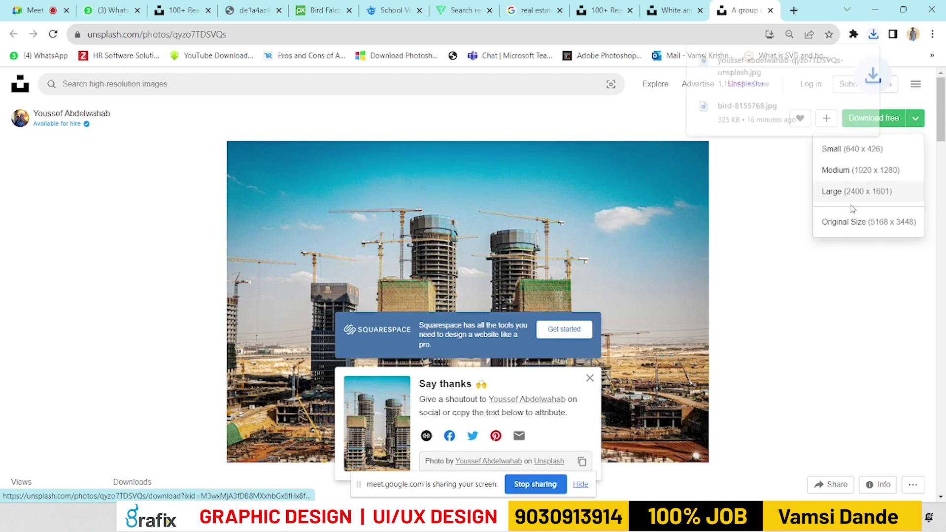
click(871, 233)
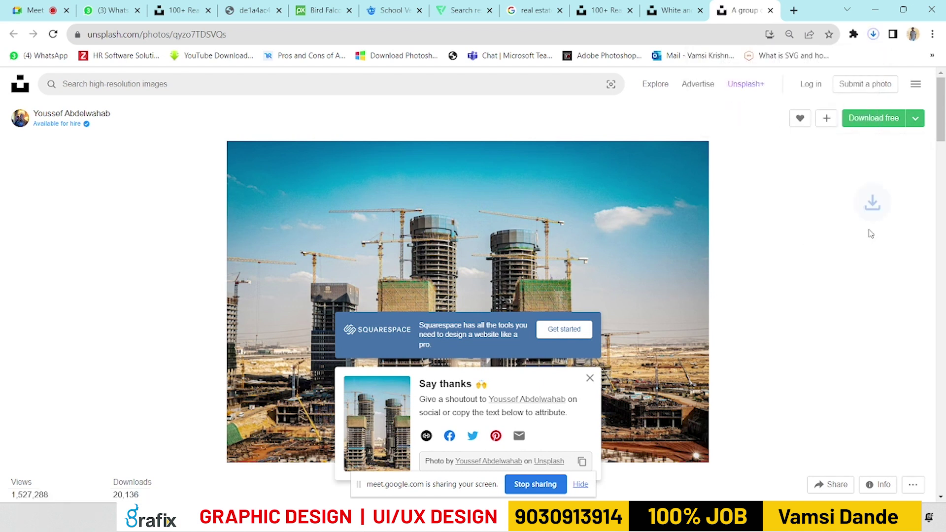
Show the downloads in File Explorer and delete the smaller duplicate construction photo
key(ctrl+j)
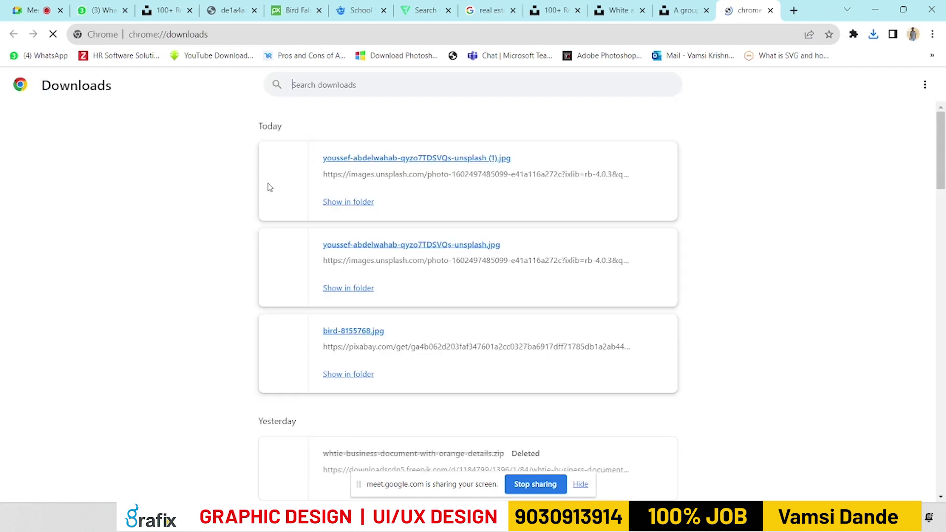
click(339, 207)
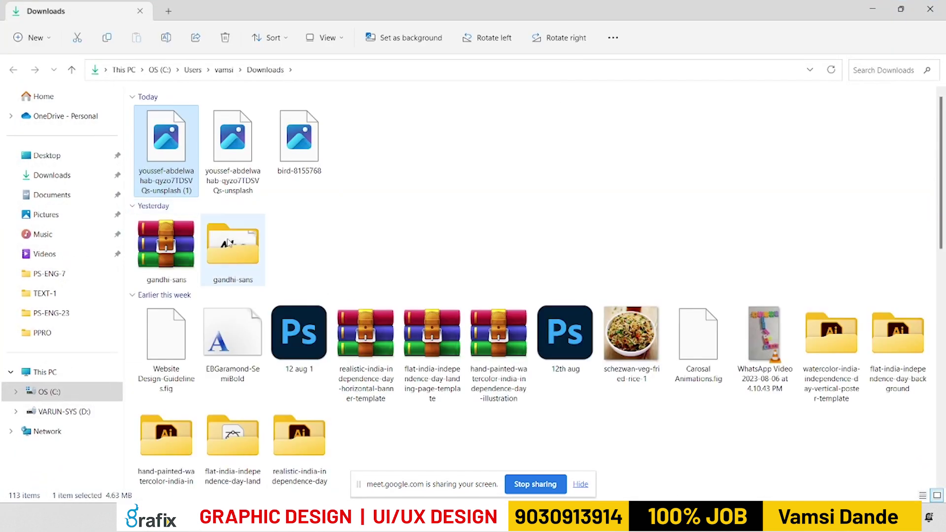
click(242, 178)
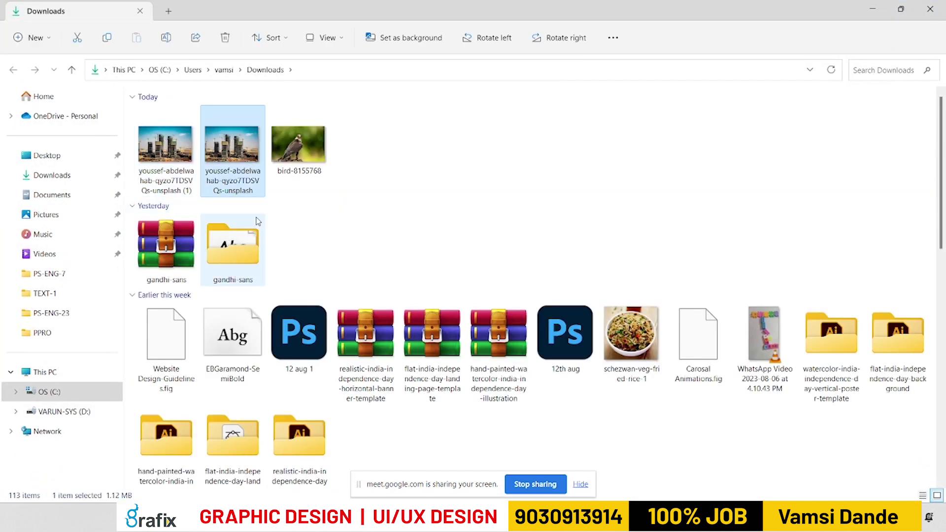
key(Delete)
click(171, 141)
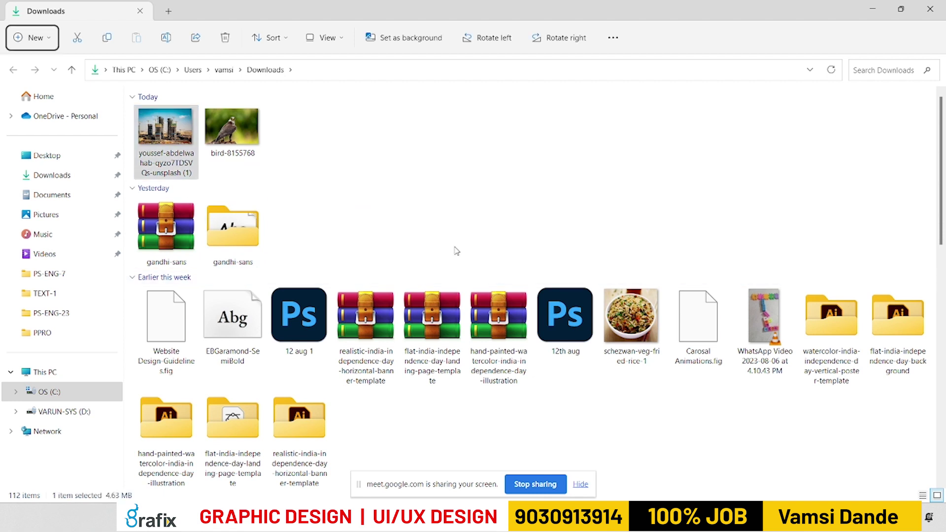
Back in the browser, close the downloads page and return to the white house photo page
key(alt+Tab)
click(771, 10)
scroll(682, 281, down, 3)
click(675, 10)
scroll(613, 304, down, 4)
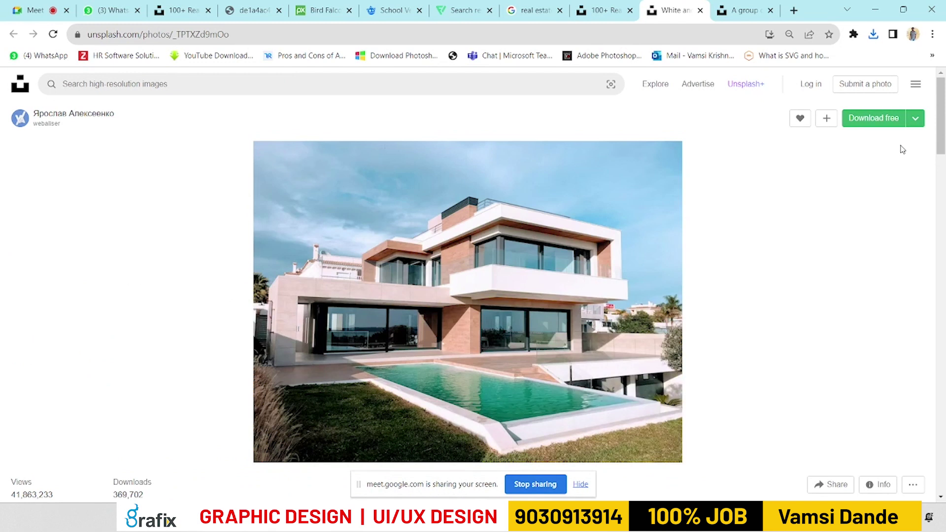
Download the white house photo at original size
click(862, 216)
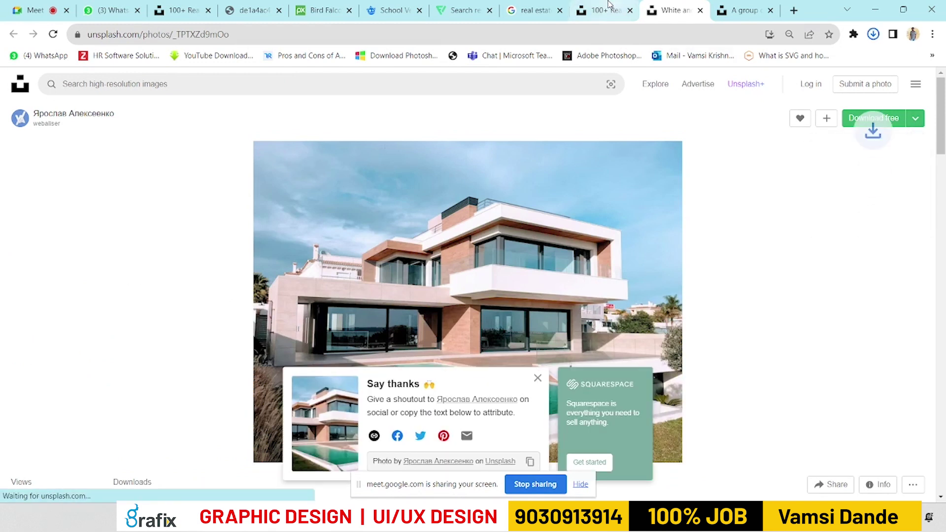
click(606, 10)
scroll(772, 353, down, 6)
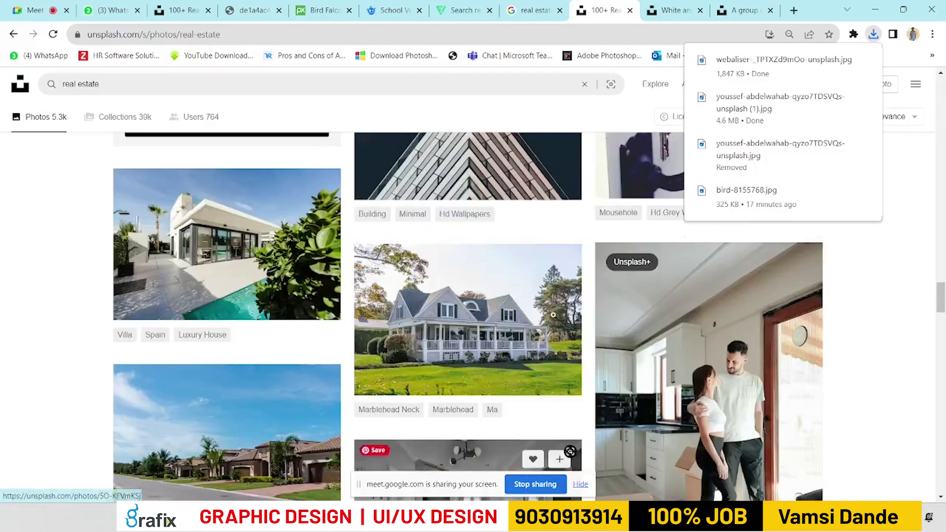
scroll(447, 302, down, 15)
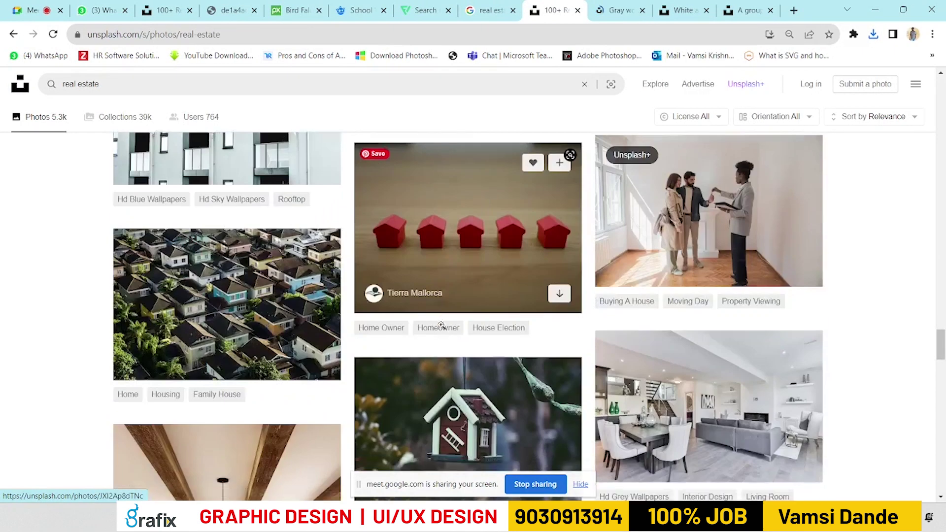
scroll(441, 325, down, 13)
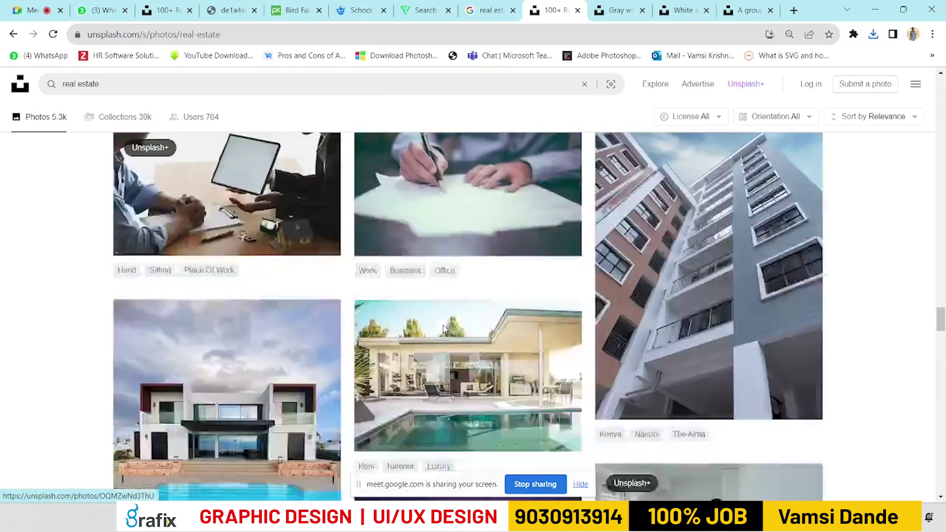
scroll(660, 317, up, 2)
Open the low-angle building photo in a new tab and download it at original size
ctrl+click(659, 317)
click(579, 9)
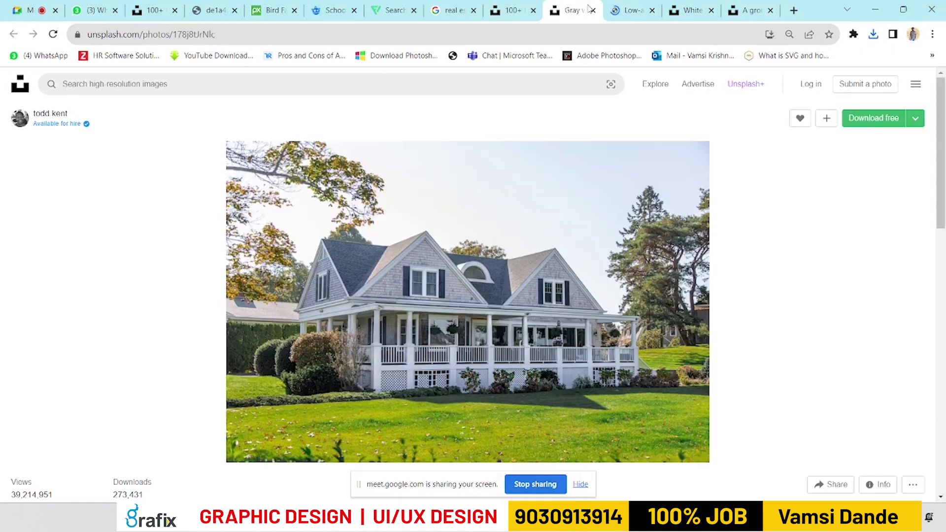
click(627, 5)
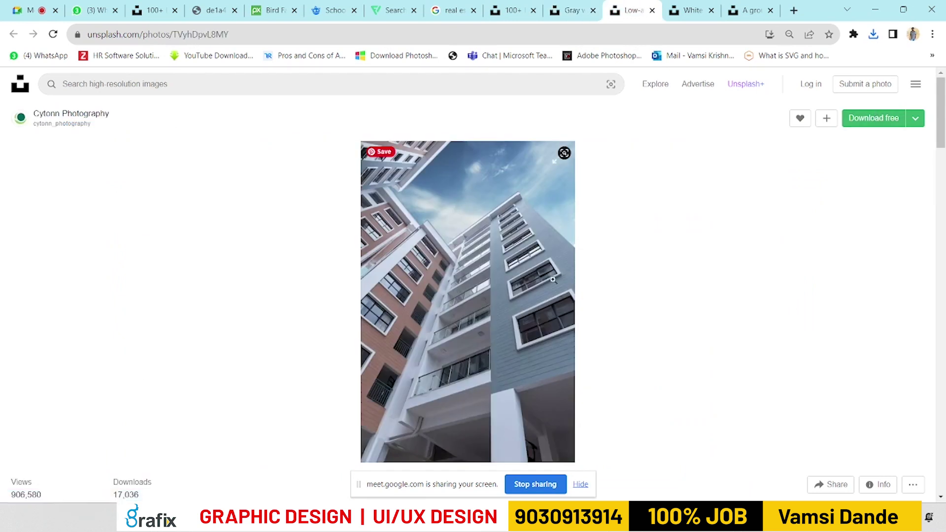
click(914, 119)
click(856, 220)
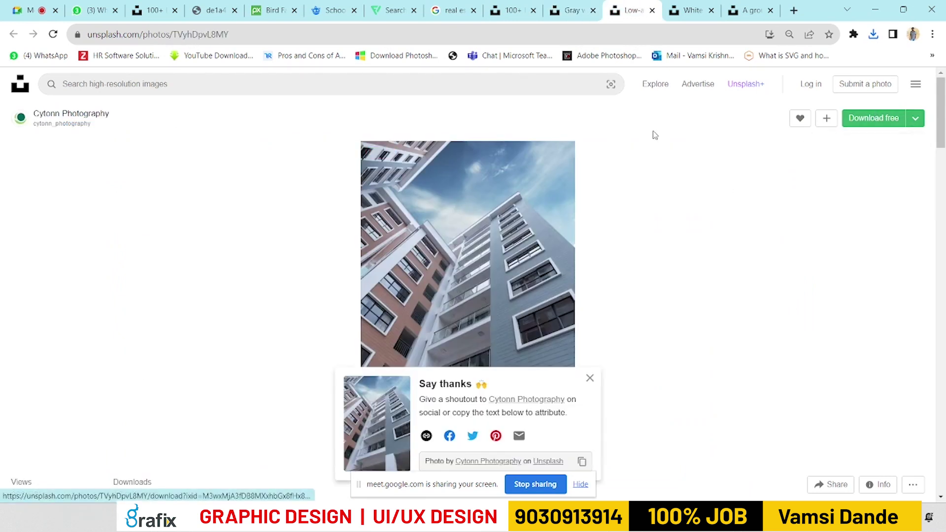
Return to the real estate results and browse related photos of a building
click(542, 6)
scroll(741, 343, down, 5)
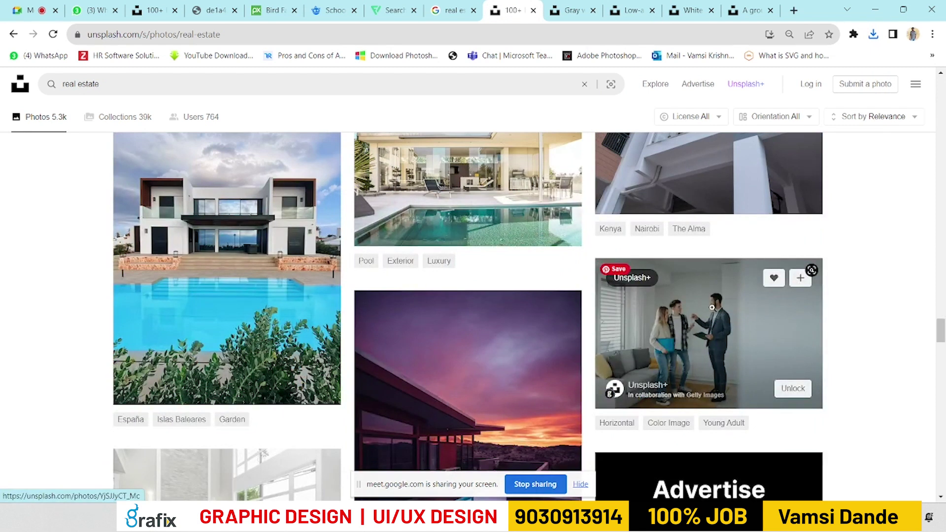
scroll(712, 308, up, 2)
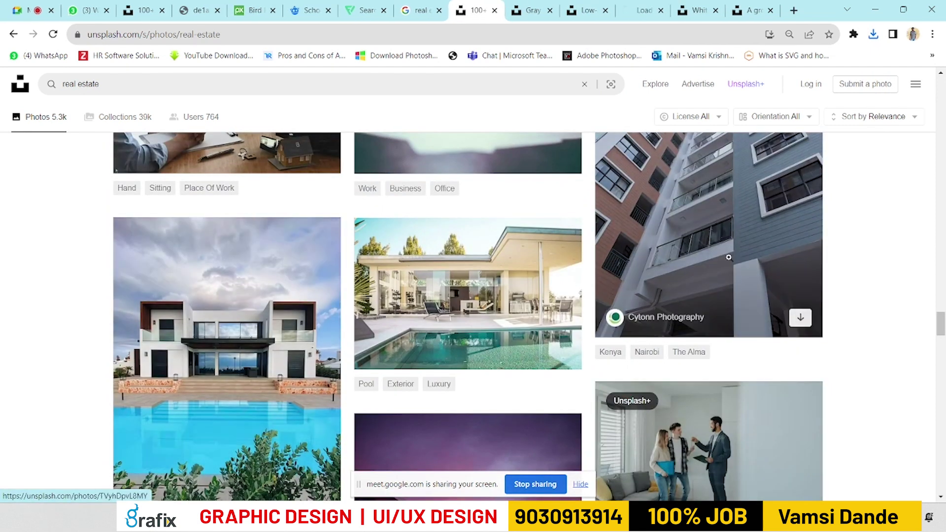
scroll(731, 265, down, 1)
click(731, 264)
scroll(787, 353, down, 5)
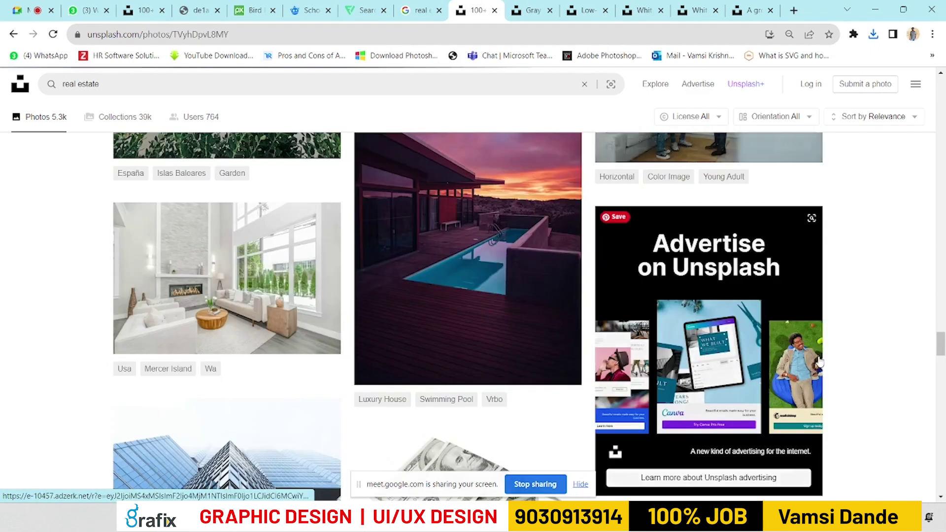
scroll(631, 317, down, 12)
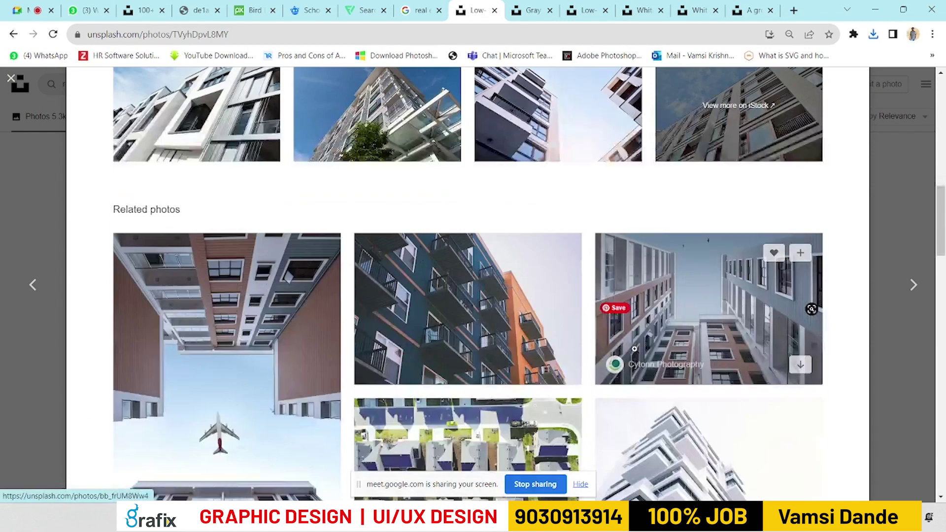
scroll(634, 352, down, 5)
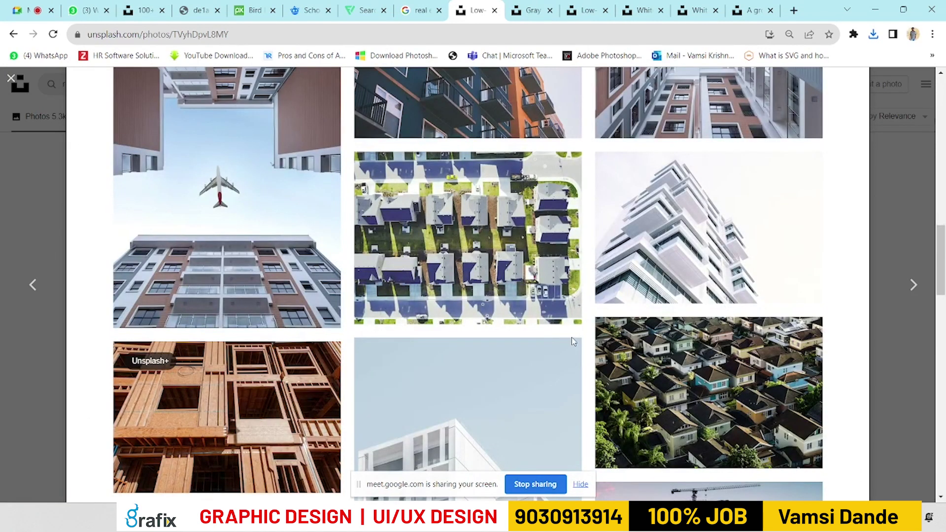
scroll(603, 341, down, 10)
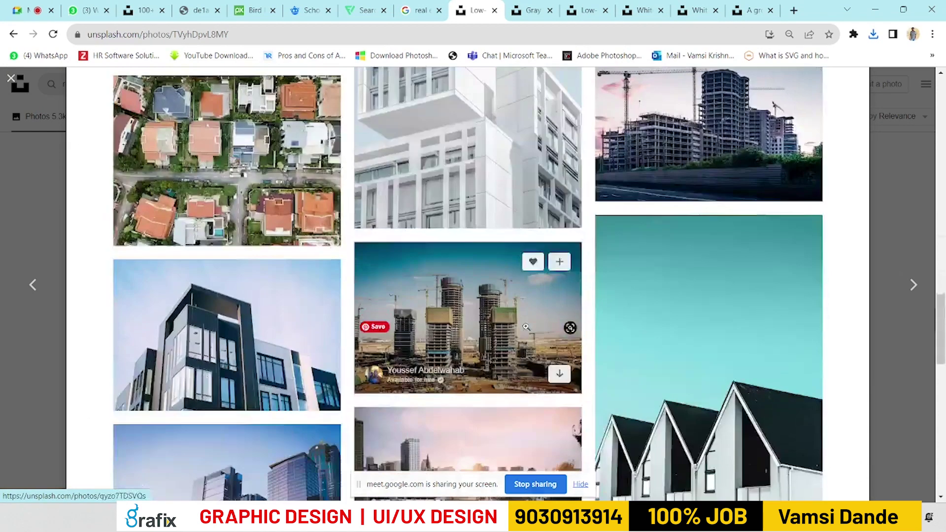
scroll(215, 267, down, 1)
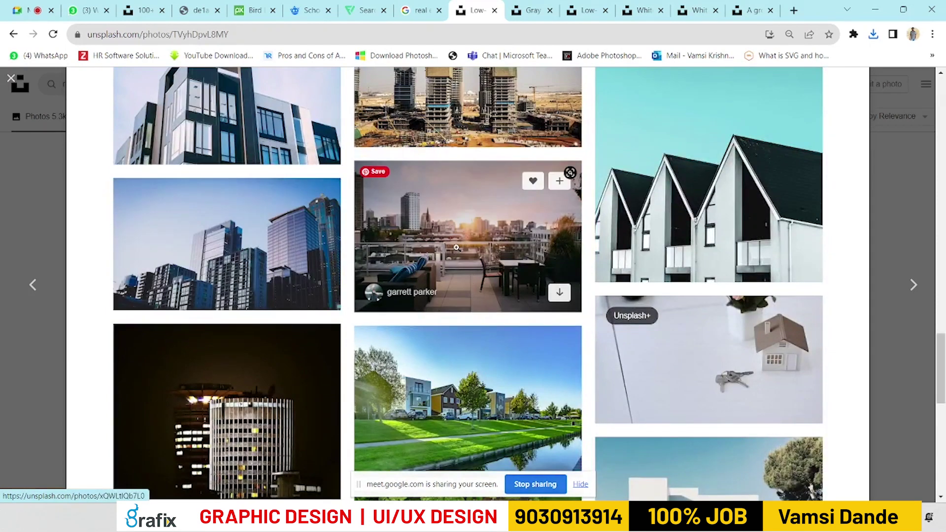
Download the rooftop patio photo at original size and close its tab
middle_click(462, 226)
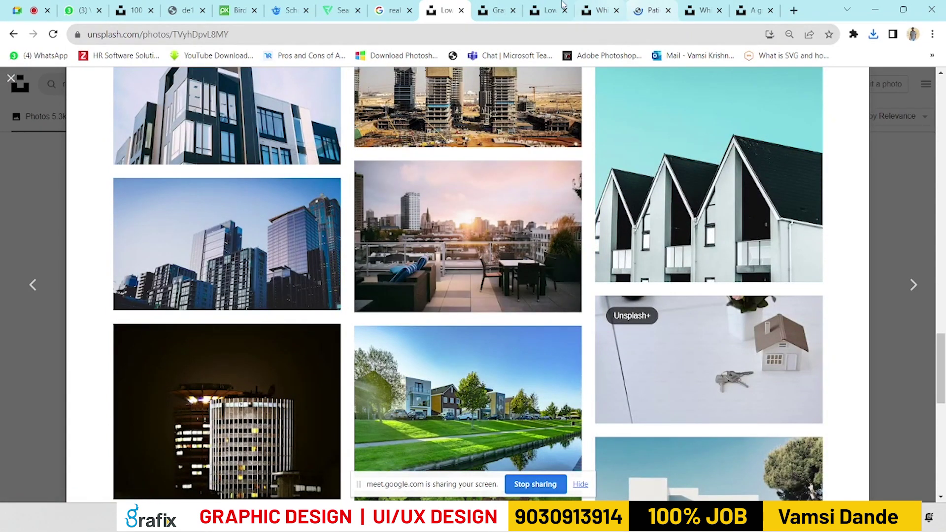
click(651, 10)
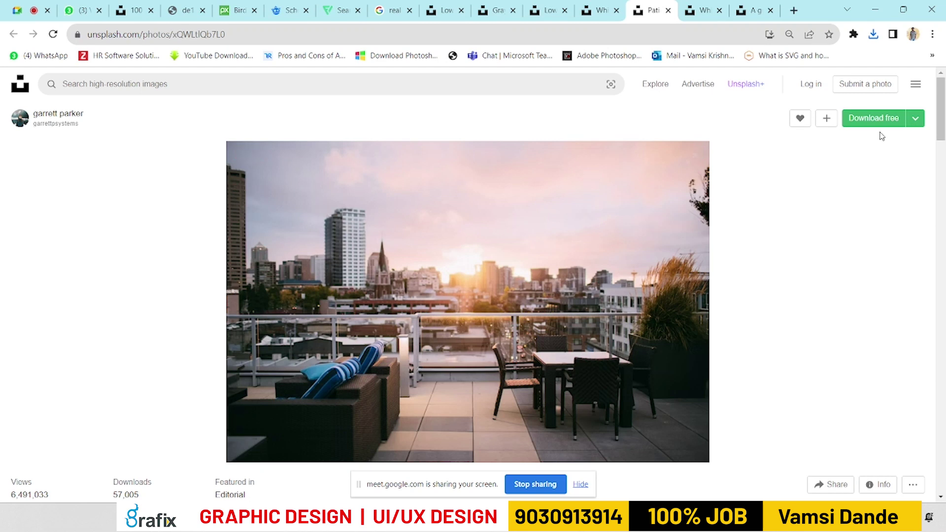
click(915, 118)
click(858, 213)
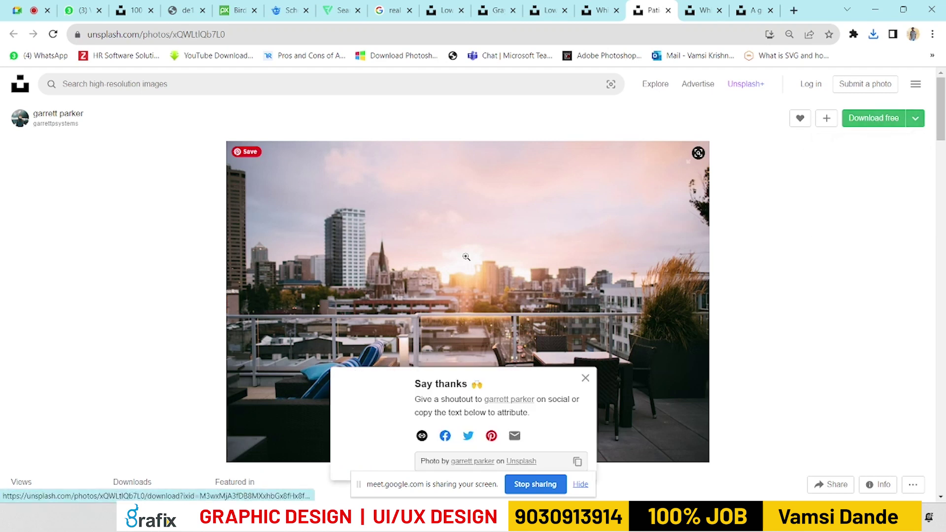
key(ctrl+w)
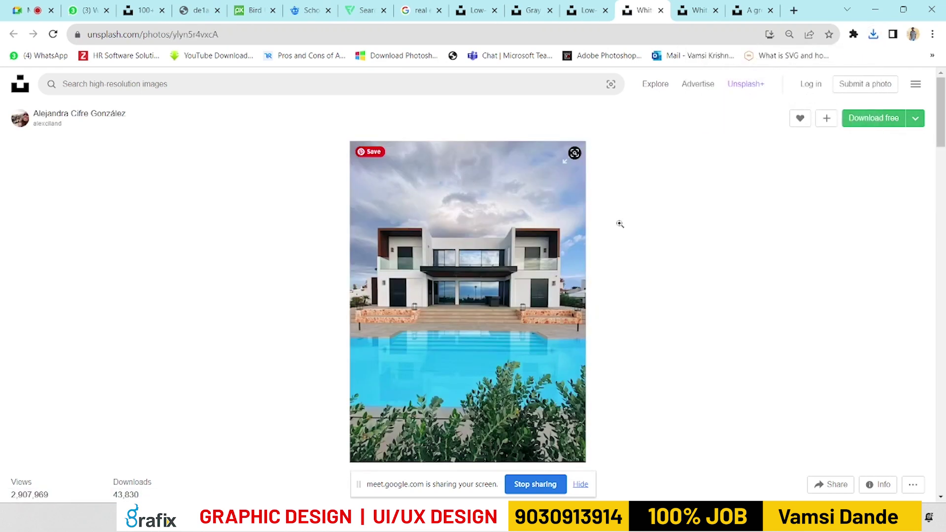
Download the white villa and low-angle building photos at original size
click(915, 118)
click(849, 225)
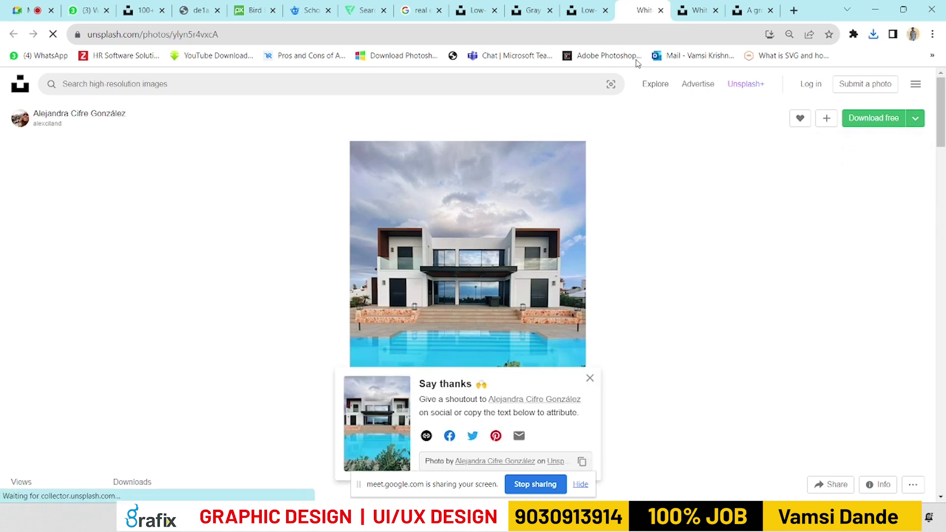
click(596, 7)
click(915, 118)
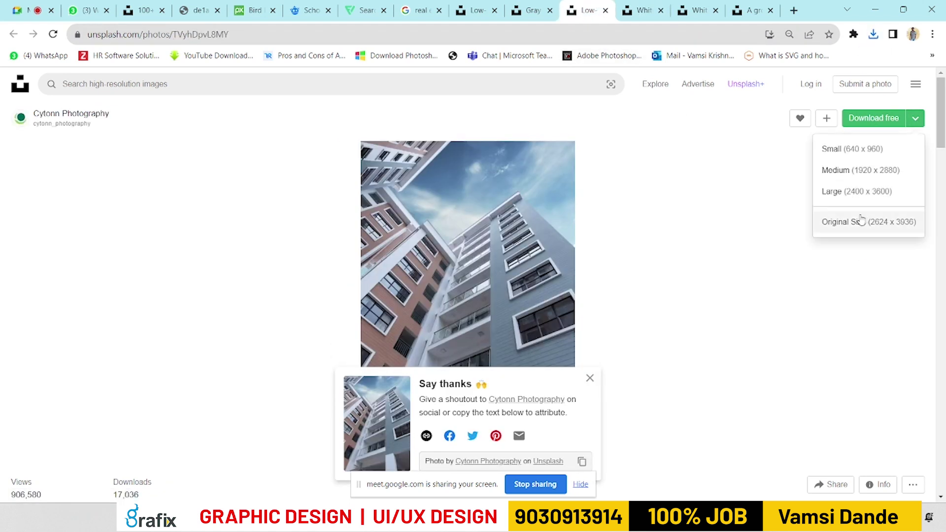
click(855, 219)
Close the white house page and download the gray wooden house photo at Large size
click(697, 11)
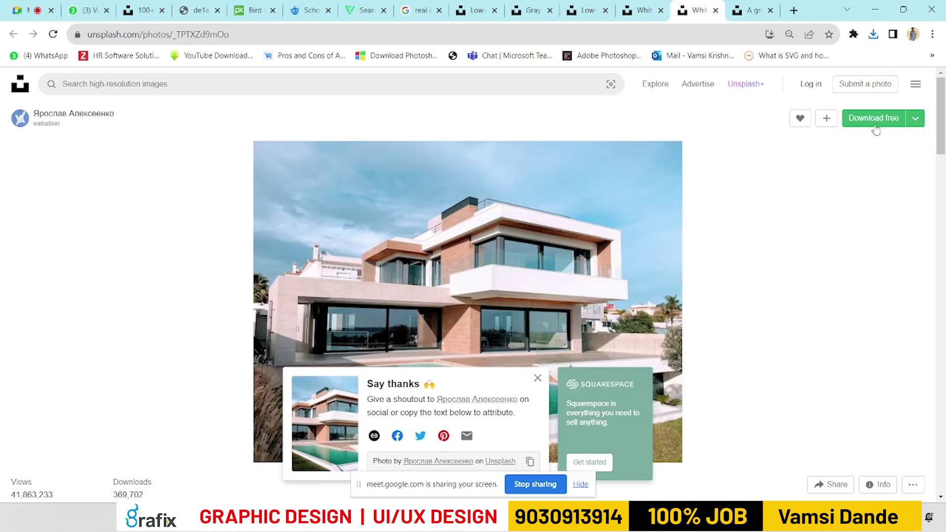
click(917, 119)
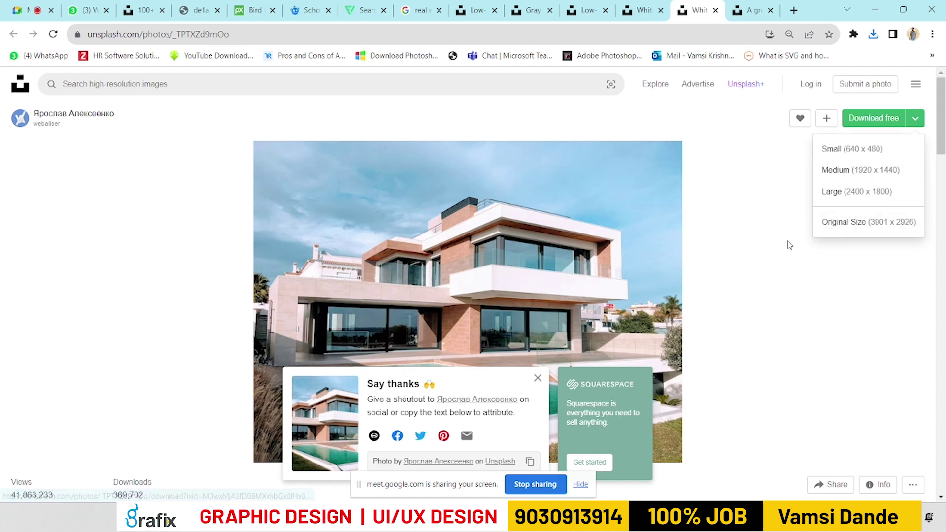
key(ctrl+w)
key(ctrl+w)
key(ctrl+w)
key(ctrl+w)
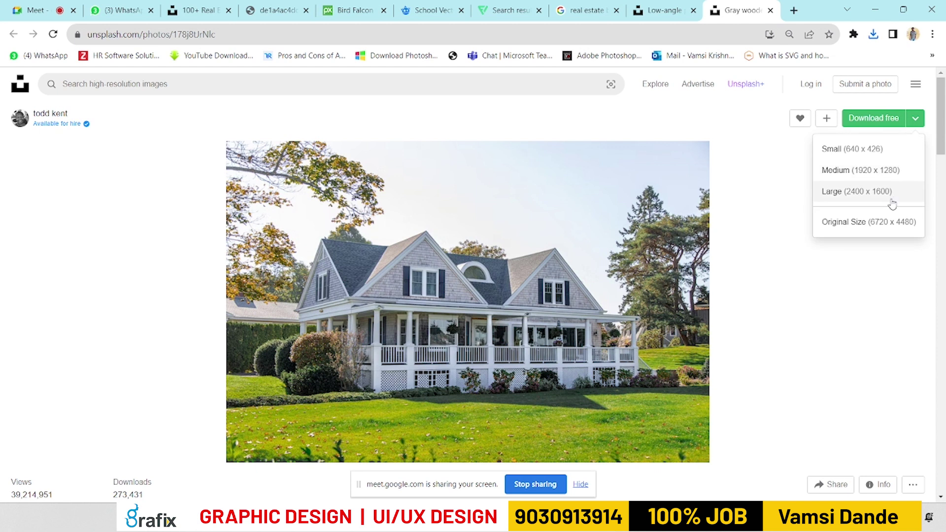
click(890, 186)
Delete the duplicate building photo from the Downloads folder
key(ctrl+w)
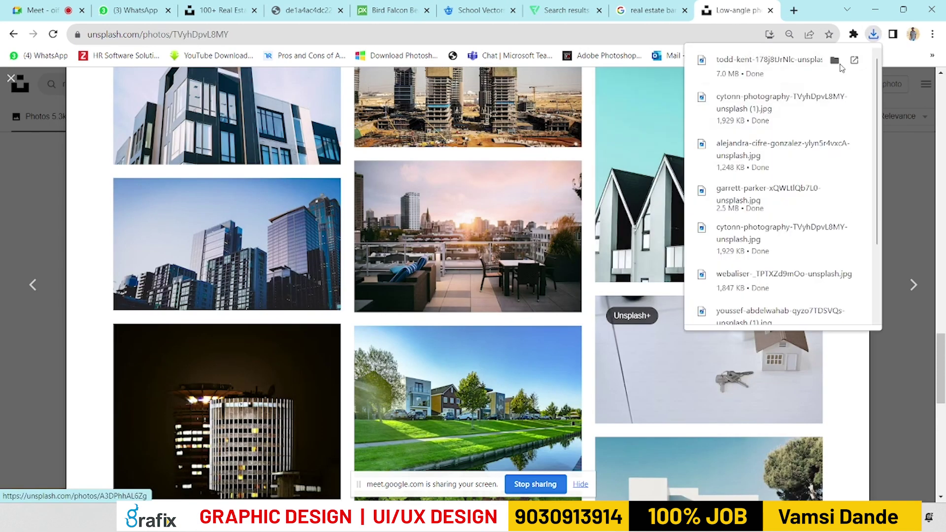
key(super+e)
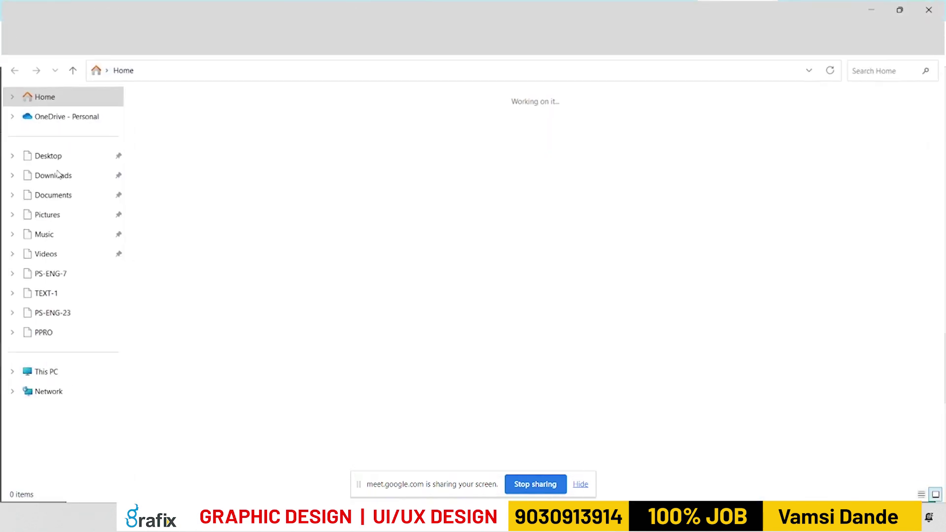
click(52, 175)
scroll(365, 293, up, 5)
click(688, 250)
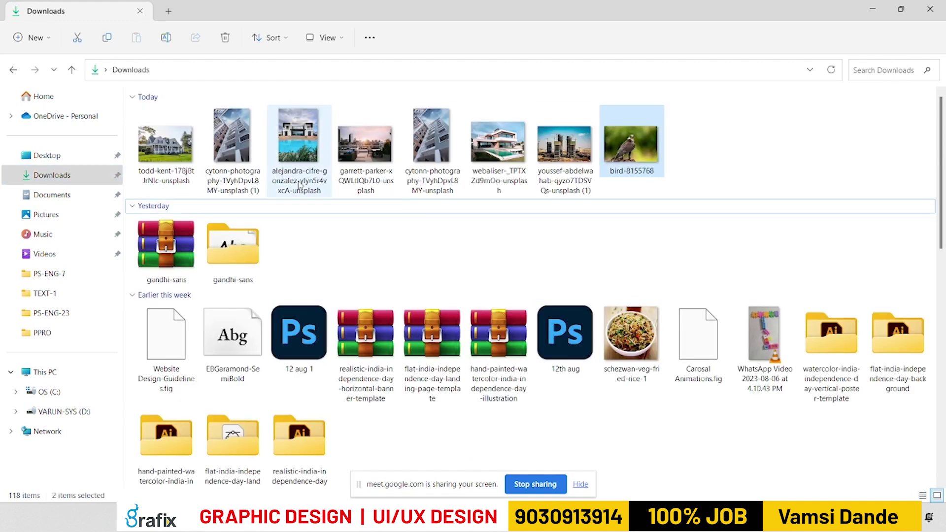
click(249, 163)
key(Delete)
Move the seven downloaded photos into a new desktop folder named IMages
drag(696, 150, 181, 148)
key(ctrl+x)
key(super+d)
click(478, 222)
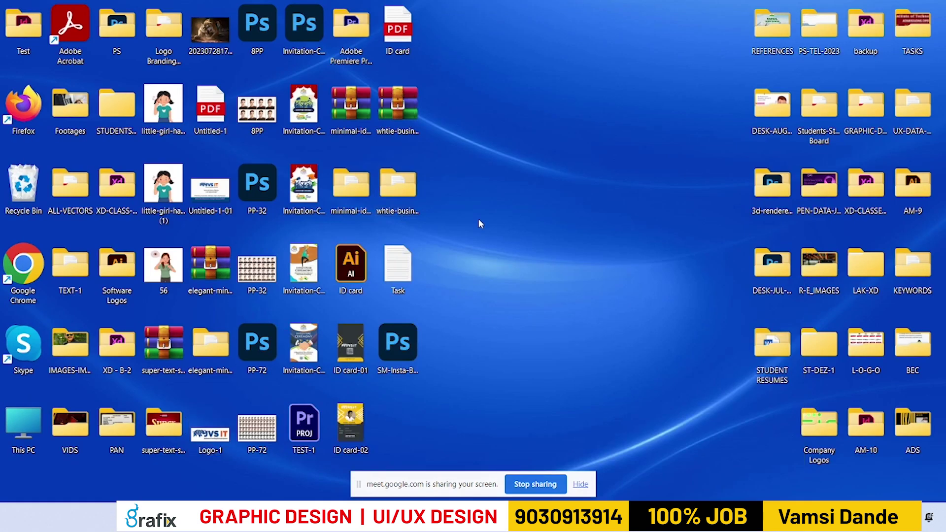
key(ctrl+shift+n)
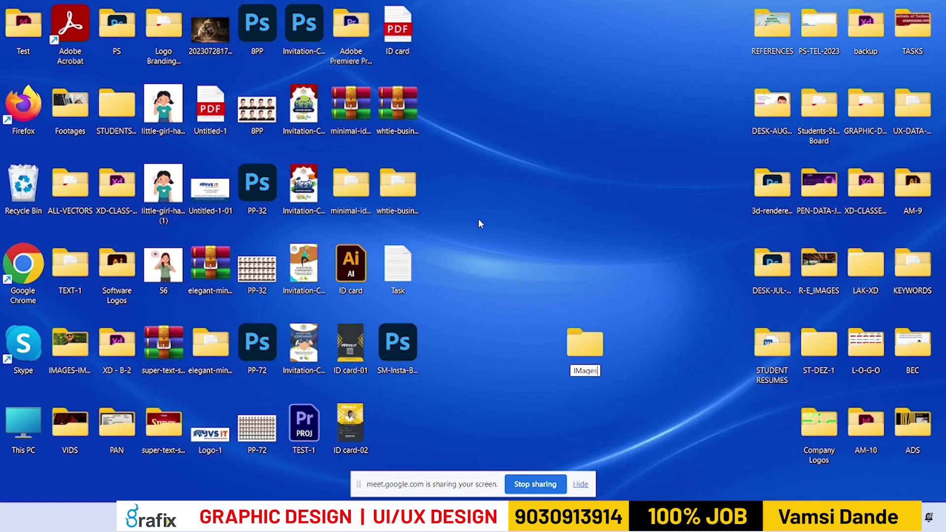
key(Return)
key(ctrl+v)
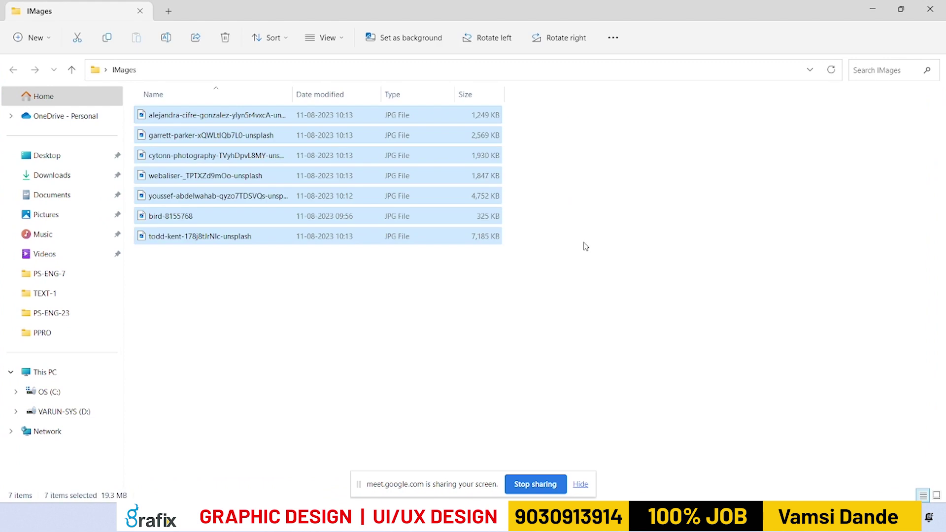
click(441, 250)
drag(438, 143, 516, 289)
Place the construction-site photo in the banner, shrink it and set it flush against the right edge
key(alt+Tab)
key(alt+Tab)
key(alt+Tab)
key(alt+Tab)
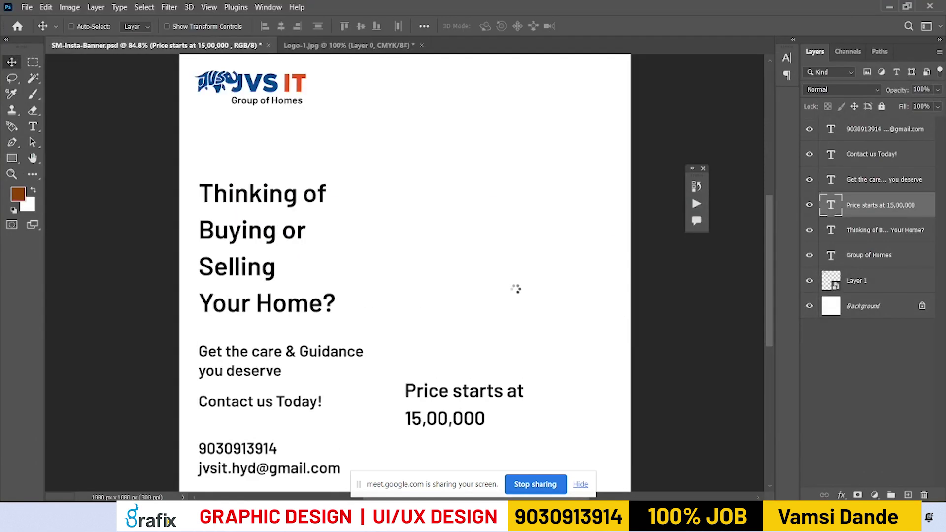
drag(180, 123, 288, 183)
drag(355, 221, 454, 197)
key(Return)
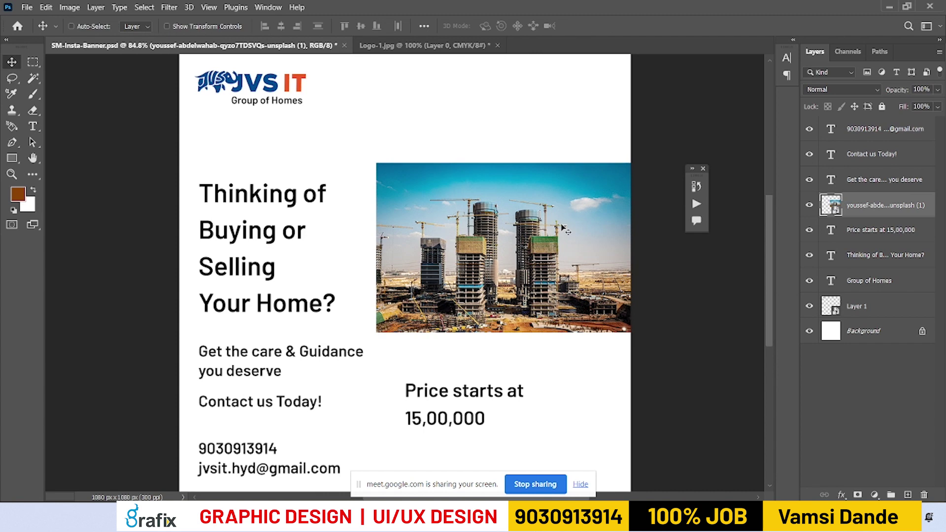
Fill the canvas's right half with brown on a new test layer, then remove the fill
click(35, 61)
scroll(401, 172, down, 2)
drag(373, 72, 611, 450)
key(ctrl+shift+n)
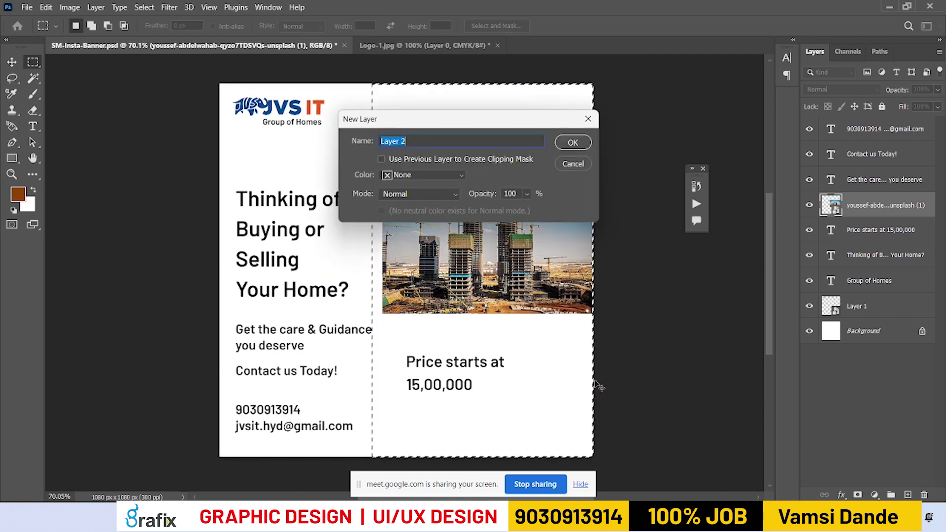
key(Return)
key(alt+BackSpace)
key(ctrl+d)
key(v)
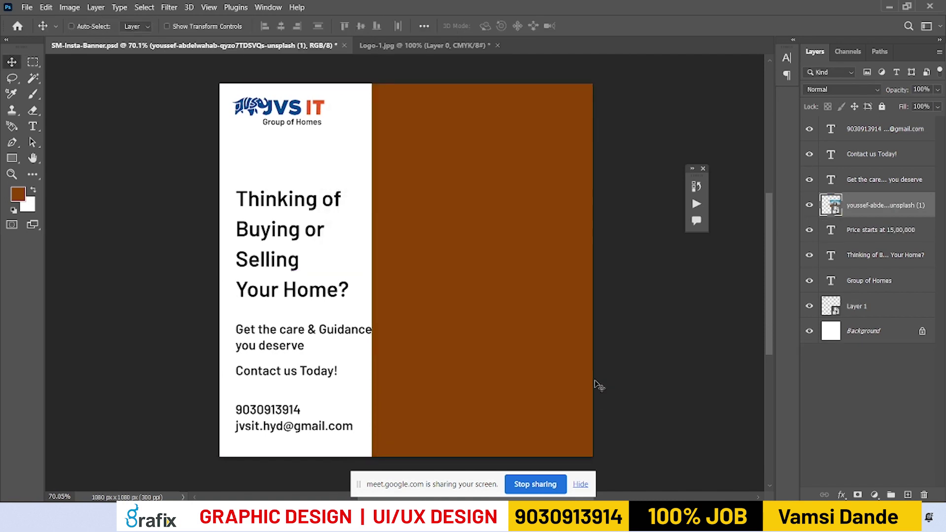
key(Delete)
Draw a rectangle over the banner's right side and move it beneath the construction photo
right_click(14, 161)
click(50, 158)
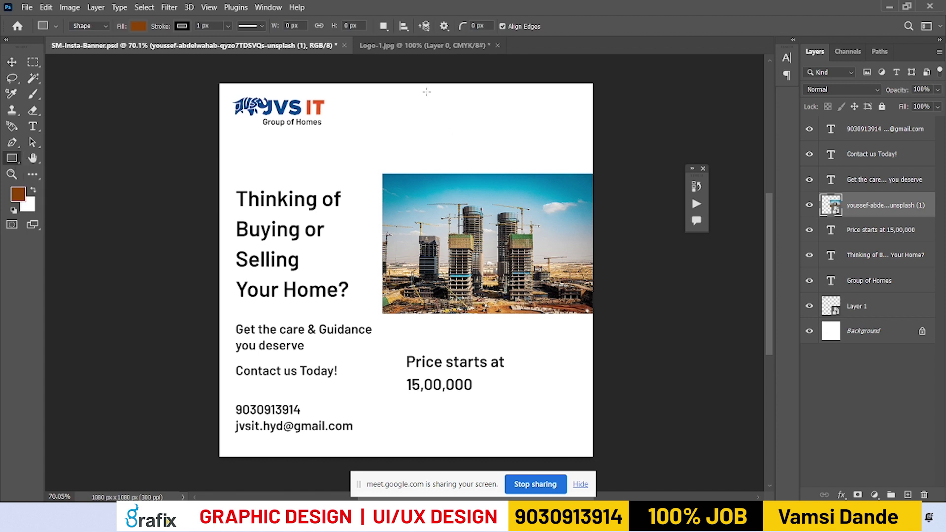
drag(375, 81, 599, 459)
key(v)
drag(891, 218, 887, 241)
Select the Rectangle 1 path and its top-left corner point
key(Tab)
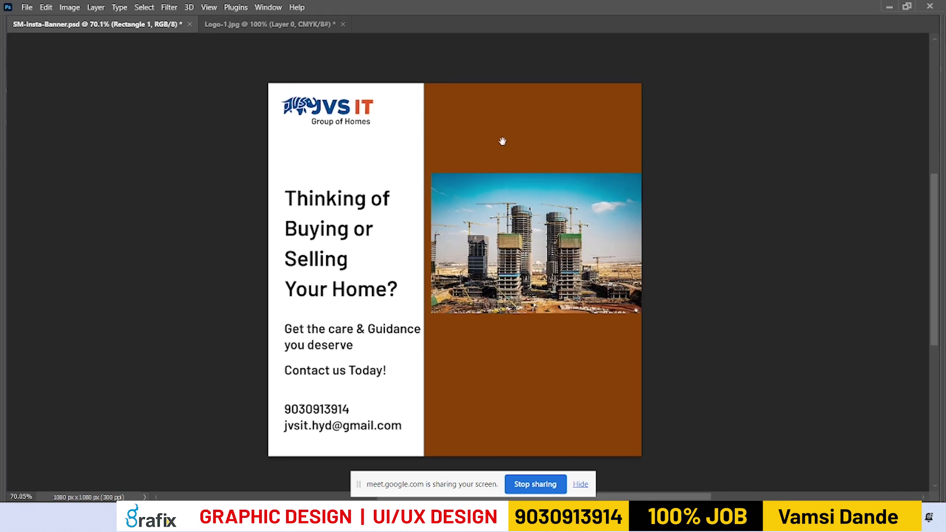
drag(527, 129, 484, 150)
right_click(486, 150)
click(502, 156)
key(a)
drag(386, 75, 414, 110)
Drag the top-left anchor leftward with Direct Selection to slant the rectangle's left edge
key(Tab)
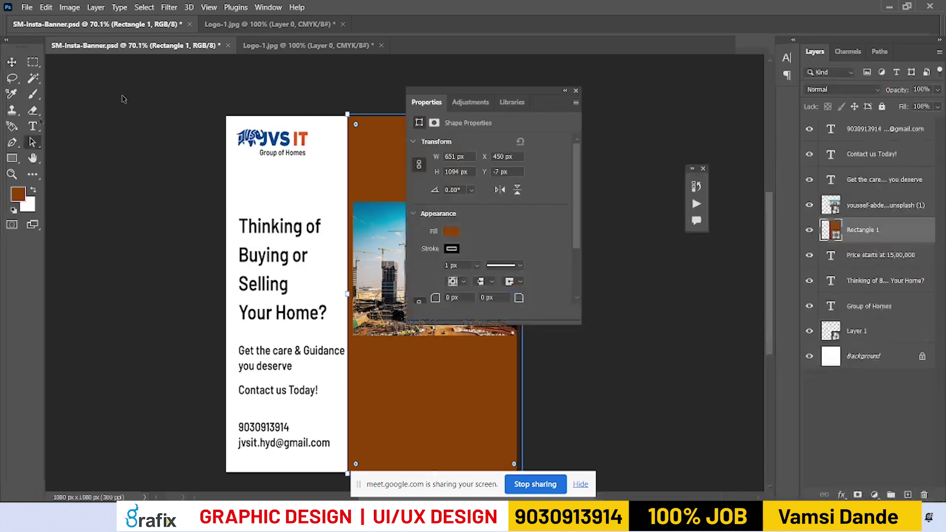
right_click(30, 143)
click(64, 155)
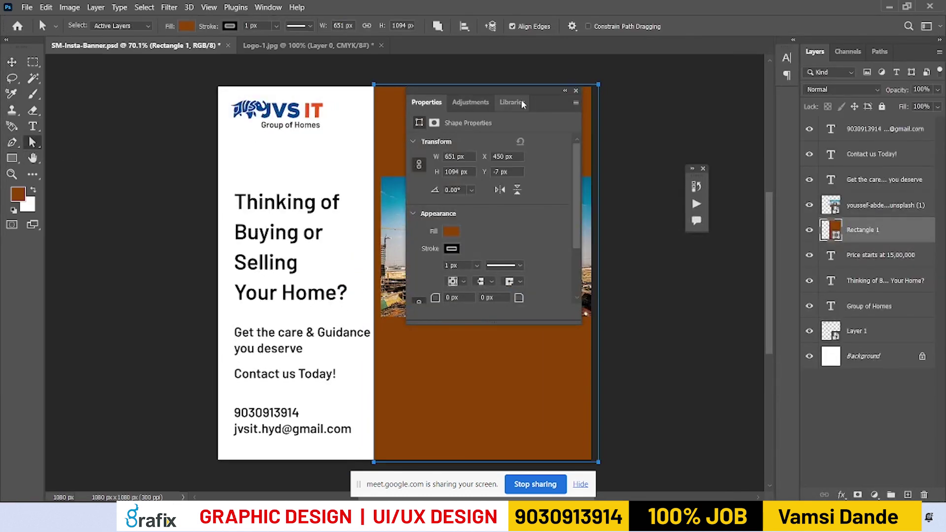
drag(552, 109, 507, 203)
click(532, 186)
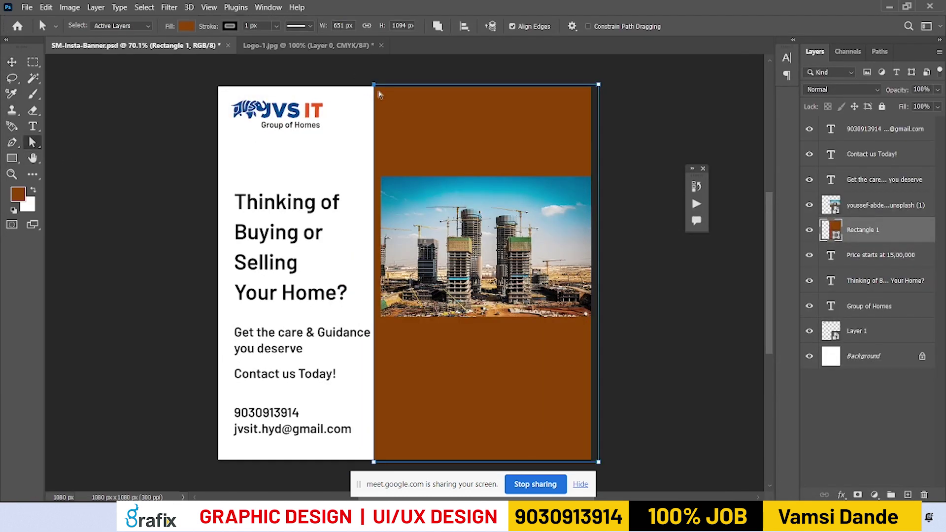
drag(358, 87, 341, 85)
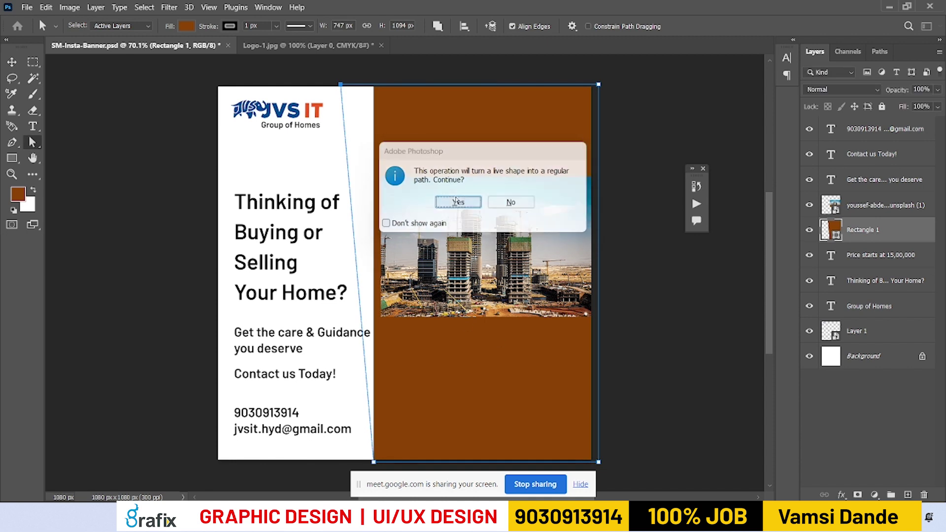
key(Return)
scroll(504, 338, down, 2)
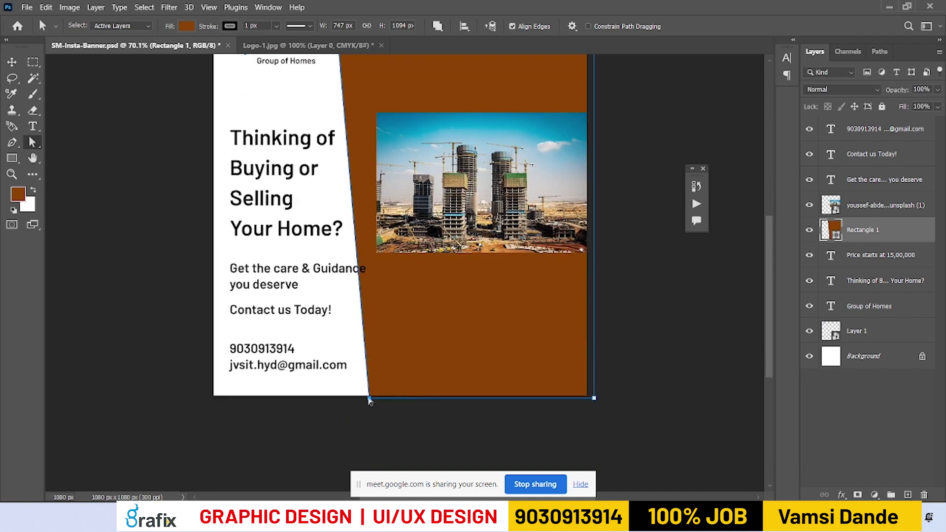
Remove the rectangle's outline by setting its stroke to none
key(v)
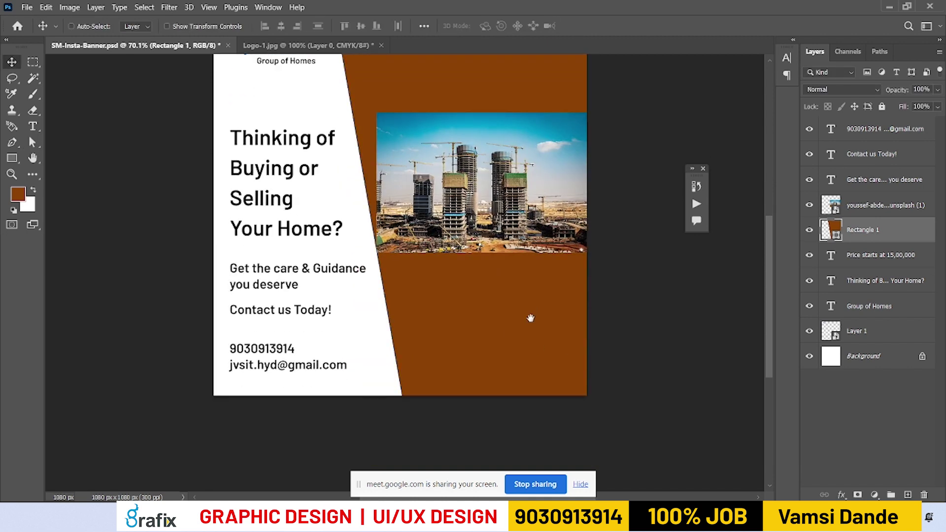
key(ctrl+0)
key(a)
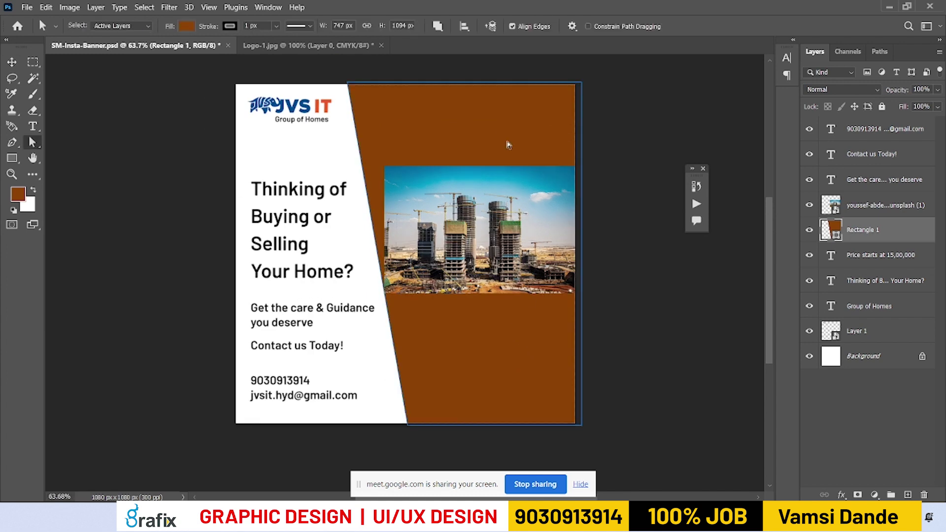
click(230, 26)
click(158, 50)
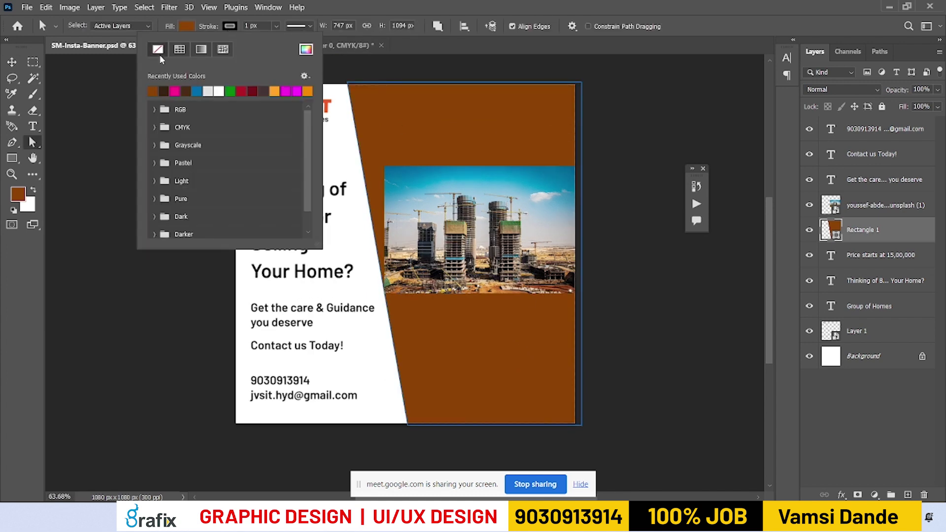
key(v)
Change the slanted rectangle's fill from brown to blue
right_click(416, 115)
click(435, 121)
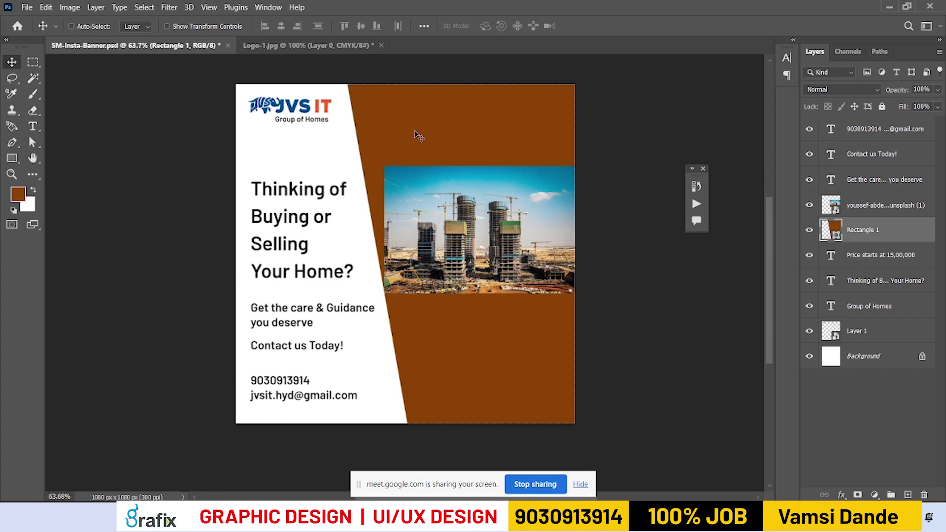
key(a)
right_click(40, 143)
click(59, 154)
click(200, 28)
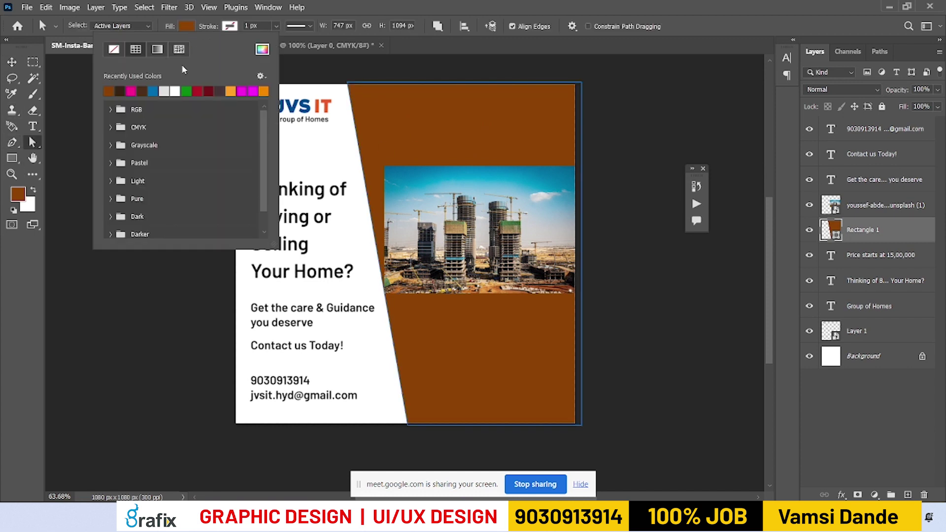
click(153, 90)
key(v)
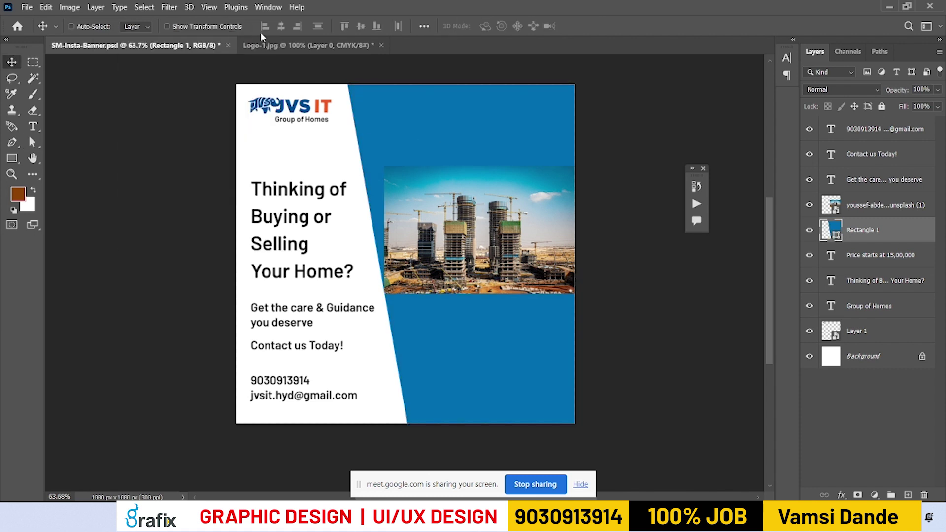
Duplicate the blue rectangle, fill the copy orange-red and tuck it below as a thin edge stripe
key(a)
click(186, 26)
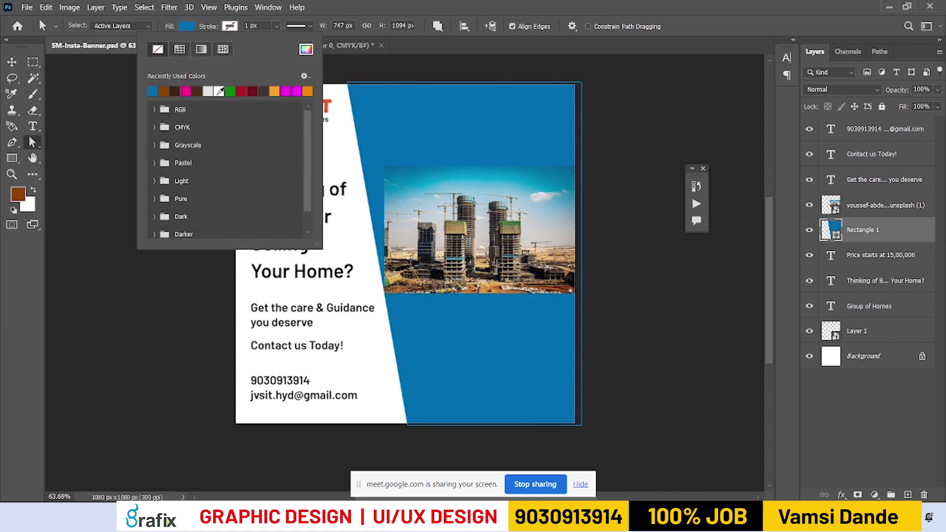
key(v)
drag(526, 130, 516, 130)
key(ctrl+j)
key(a)
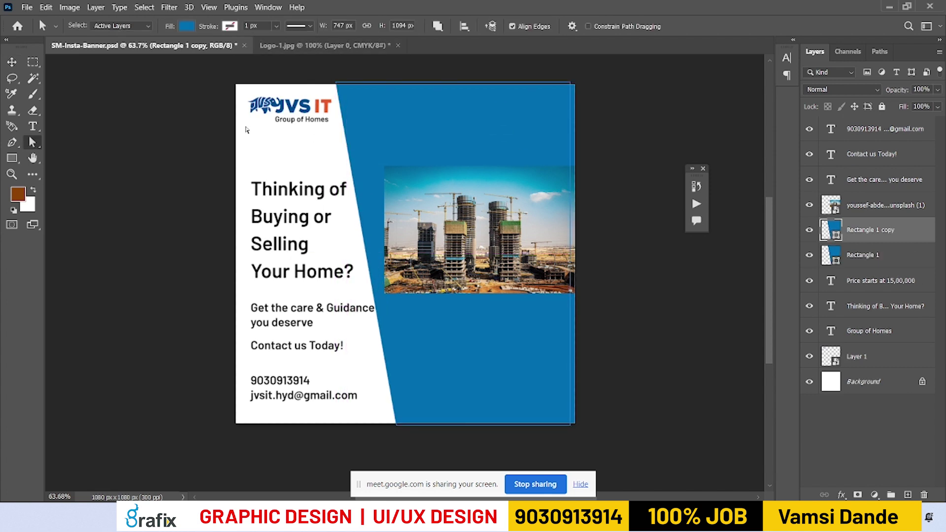
key(i)
key(v)
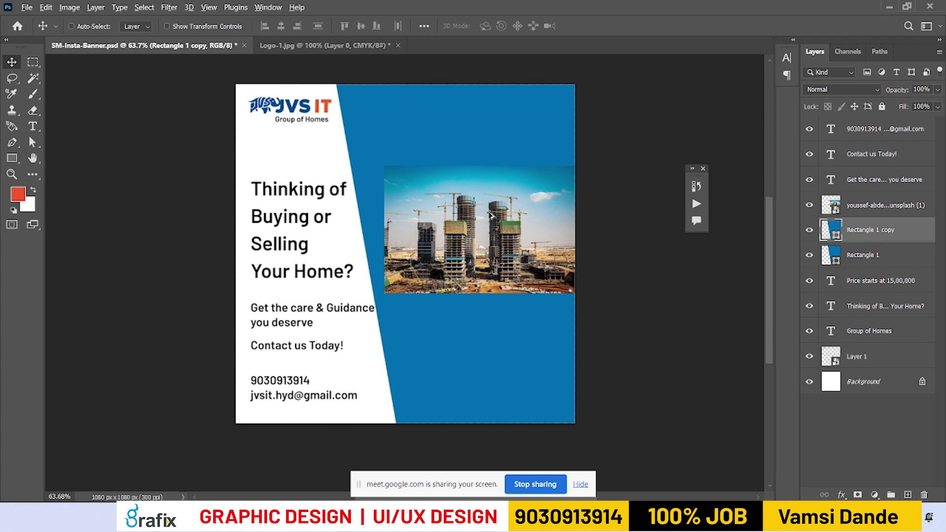
key(alt+BackSpace)
key(ctrl+bracketleft)
drag(442, 436, 447, 434)
Test clipping the building photo into Rectangle 1, then release the clip
right_click(421, 294)
right_click(419, 304)
click(428, 311)
right_click(475, 260)
click(485, 269)
key(ctrl+alt+g)
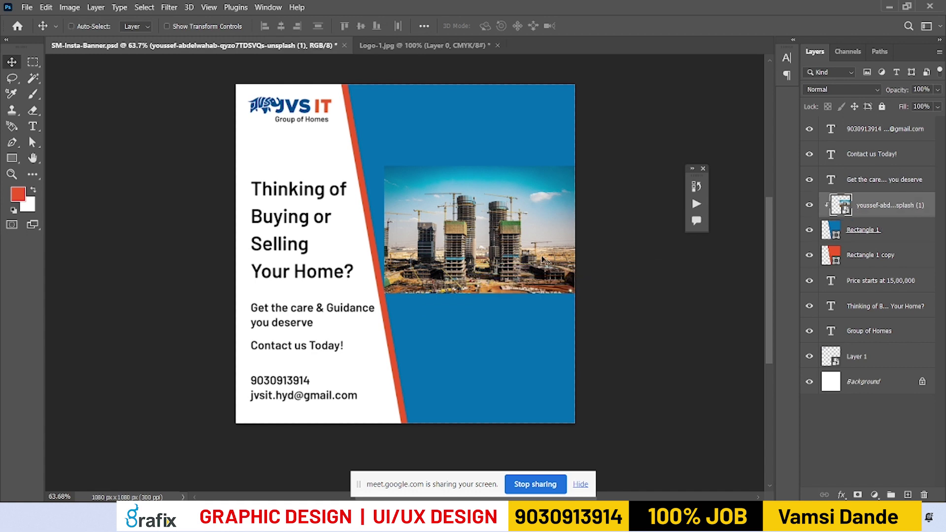
key(ctrl+alt+g)
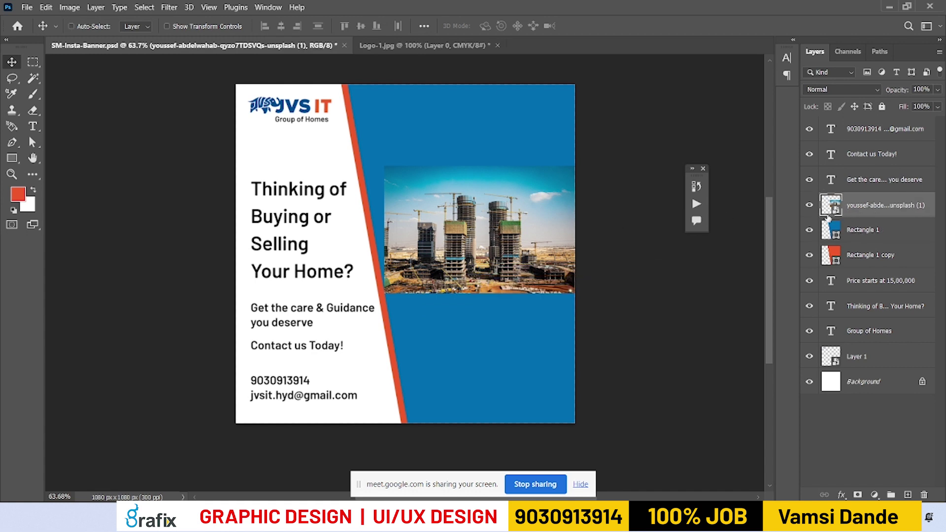
click(810, 205)
click(810, 205)
Raise both rectangles' bottom edges to the photo's bottom, shortening them to 673 px
click(858, 240)
shift+click(860, 255)
key(a)
drag(583, 427, 584, 300)
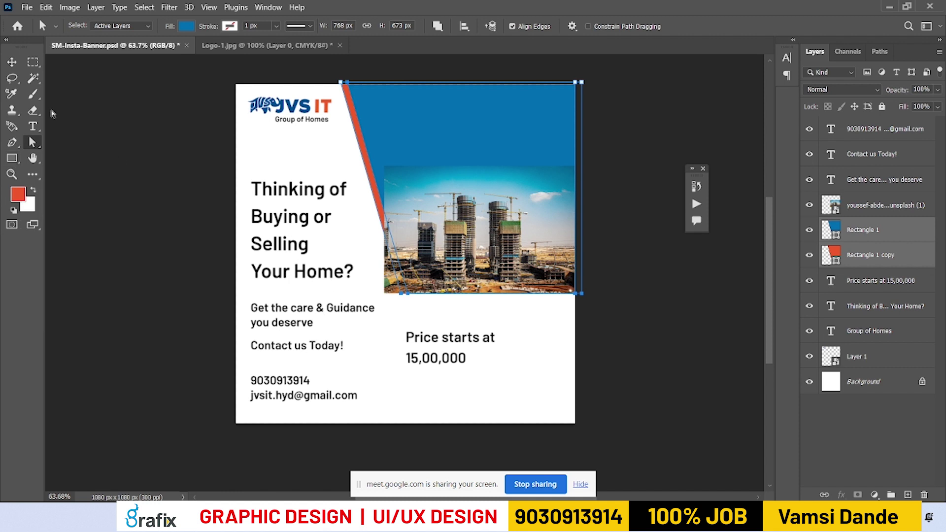
Step through the Layers panel from Price starts at up to the building photo layer
right_click(34, 144)
click(93, 153)
click(894, 279)
click(885, 256)
click(880, 234)
click(863, 211)
Pick the layers under the blue panel, including Rectangle 1, from the canvas
right_click(426, 203)
key(Escape)
key(v)
right_click(422, 201)
click(429, 208)
mouse_move(430, 197)
mouse_down()
mouse_move(430, 166)
mouse_move(429, 201)
mouse_up()
right_click(415, 143)
click(424, 138)
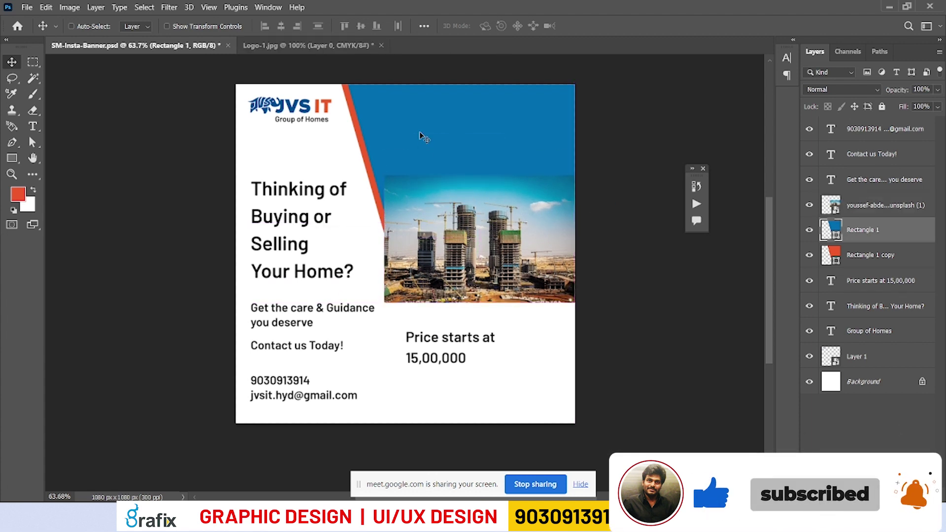
right_click(430, 157)
click(451, 167)
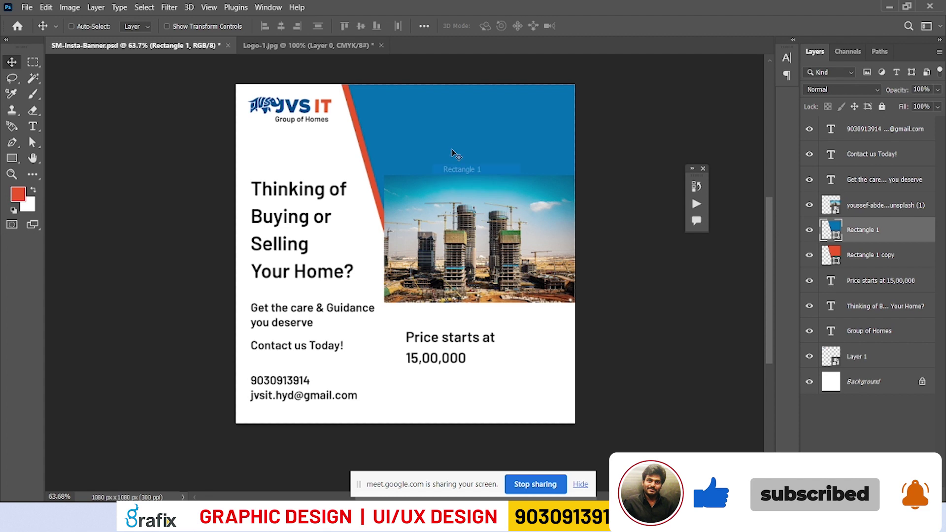
Enlarge the building photo with Free Transform and shift it to the right
click(858, 207)
key(ctrl+t)
drag(384, 176, 249, 86)
drag(357, 164, 444, 105)
key(Return)
Delete the red stripe layer and move the photo toward the top-right corner
click(892, 256)
key(Delete)
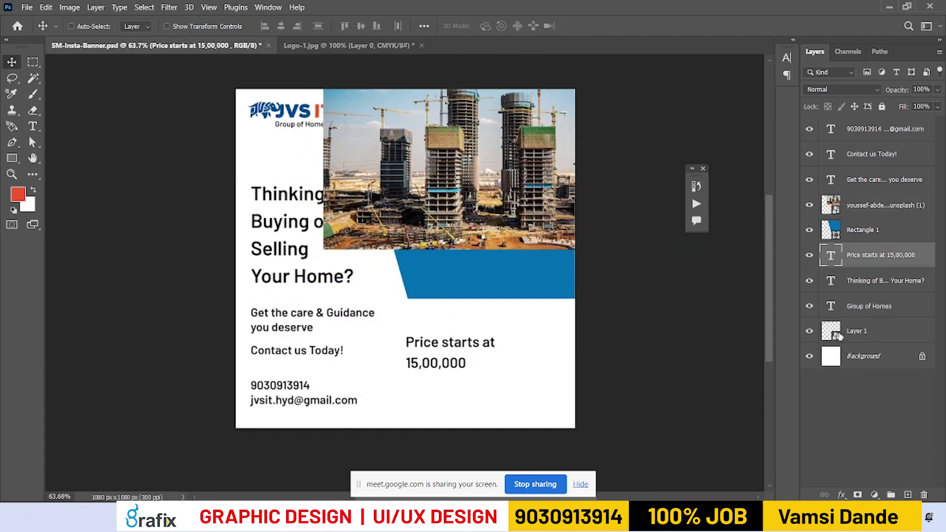
right_click(450, 218)
click(450, 216)
drag(450, 217, 384, 217)
Position the construction photo at the banner's top right and clip it into the slanted rectangle
click(920, 236)
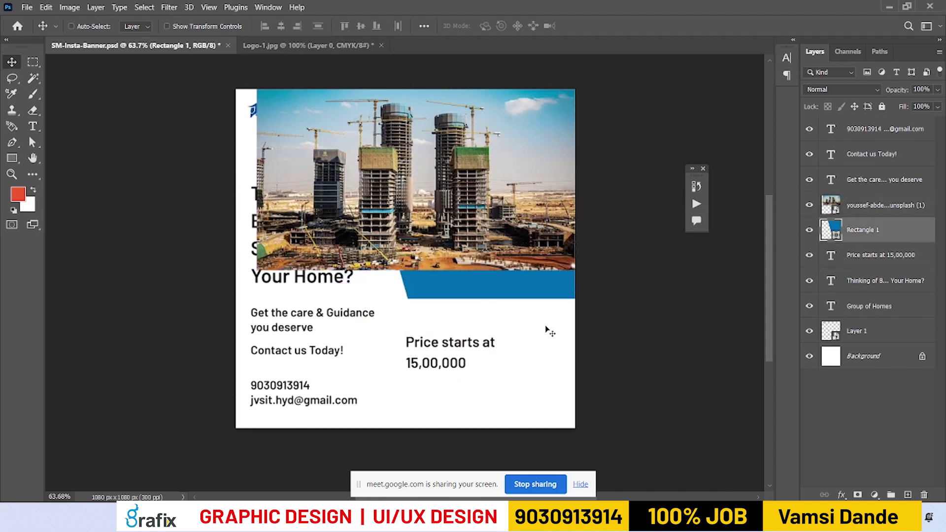
click(851, 210)
click(868, 233)
right_click(499, 182)
click(499, 183)
drag(500, 183, 440, 356)
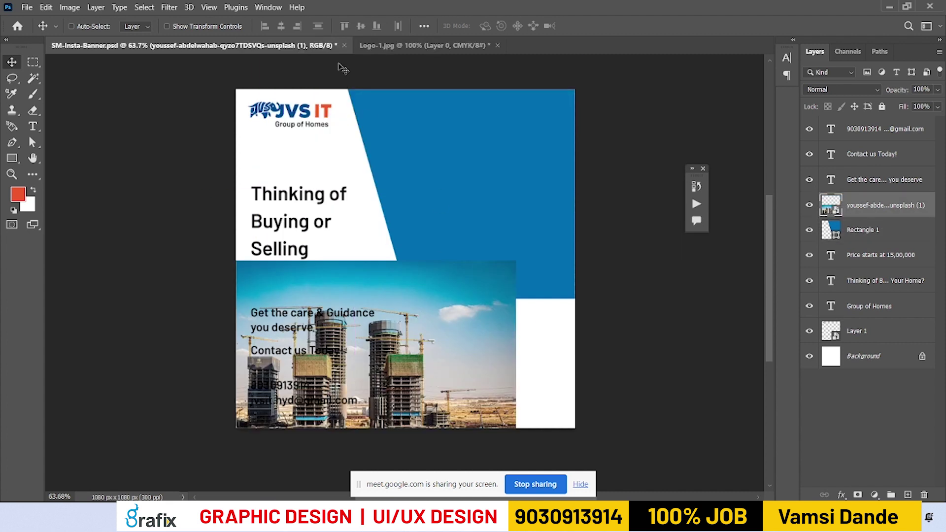
right_click(349, 269)
click(349, 269)
drag(349, 269, 490, 119)
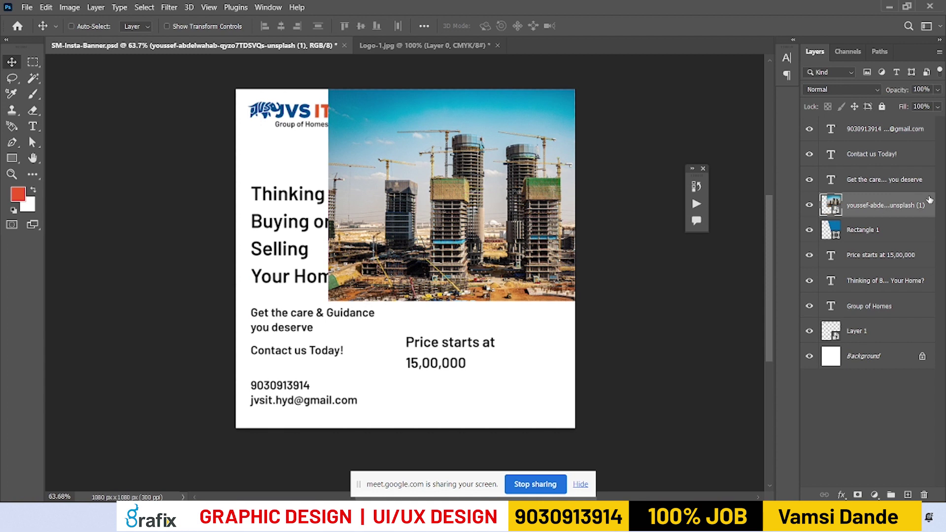
key(ctrl)
key(ctrl+alt+g)
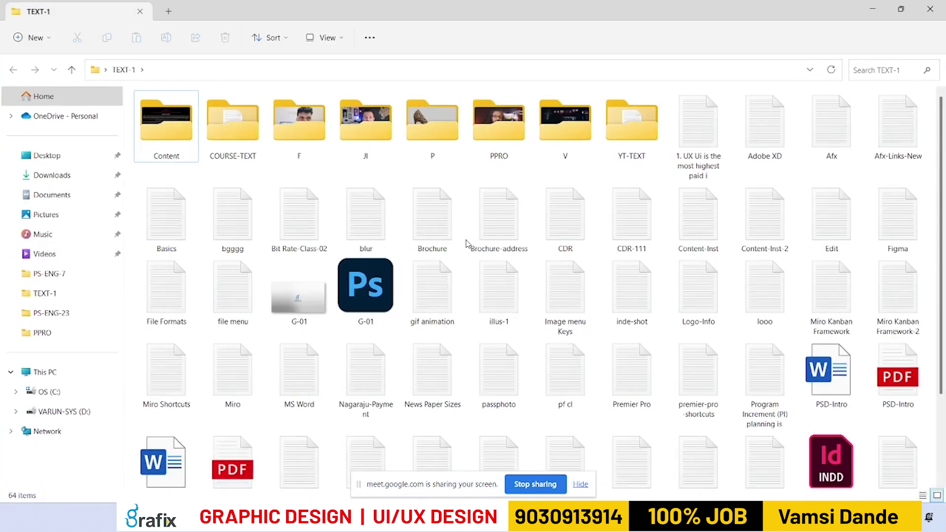
Open the PSD-Shortcuts-V1 notes file and insert a blank line above the clipping-mask notes
text(ps)
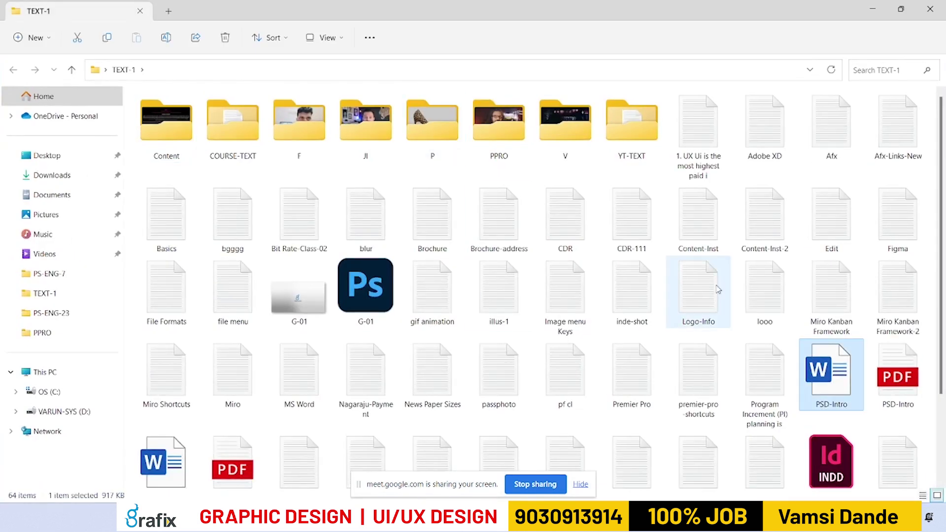
scroll(667, 337, down, 3)
double_click(299, 336)
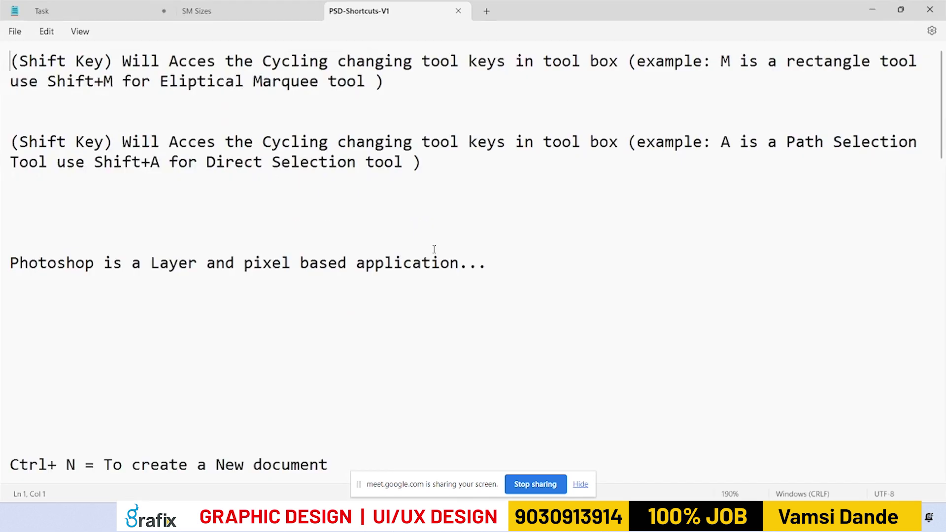
scroll(433, 245, down, 15)
ctrl+scroll(420, 224, down, 8)
scroll(419, 217, down, 10)
scroll(325, 254, down, 20)
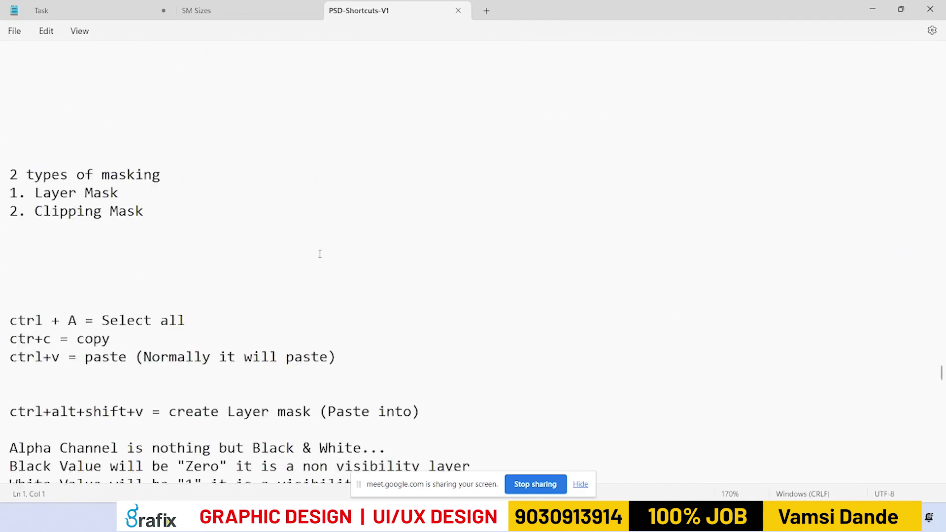
scroll(318, 252, down, 2)
scroll(317, 250, up, 6)
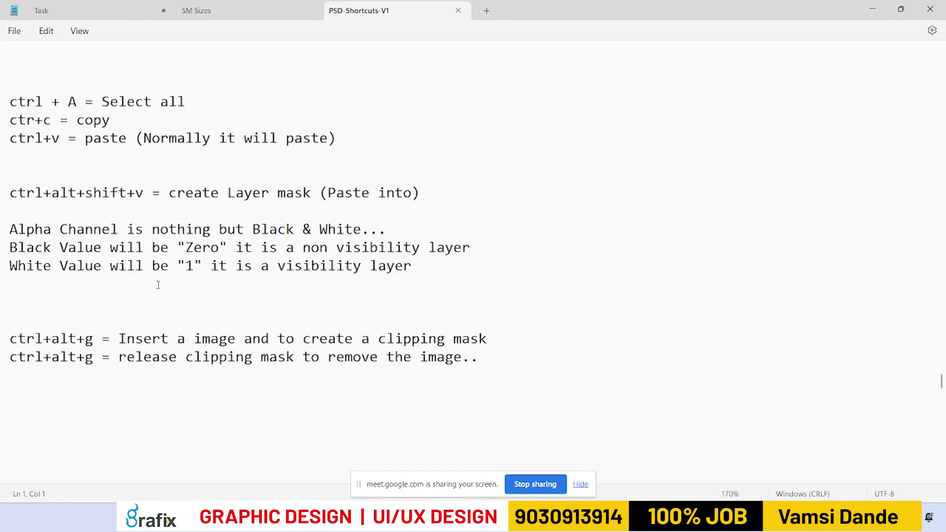
scroll(493, 110, down, 4)
ctrl+scroll(497, 110, up, 3)
click(500, 94)
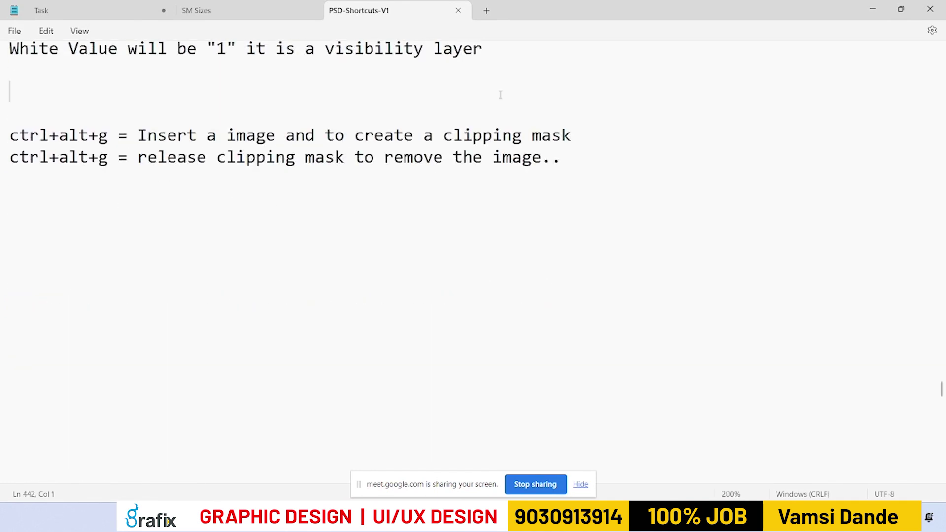
key(Return)
key(Return)
key(Return)
key(Return)
ctrl+scroll(323, 211, up, 1)
Reword the first Ctrl+Alt+G note so it inserts the image into the container
drag(24, 230, 465, 230)
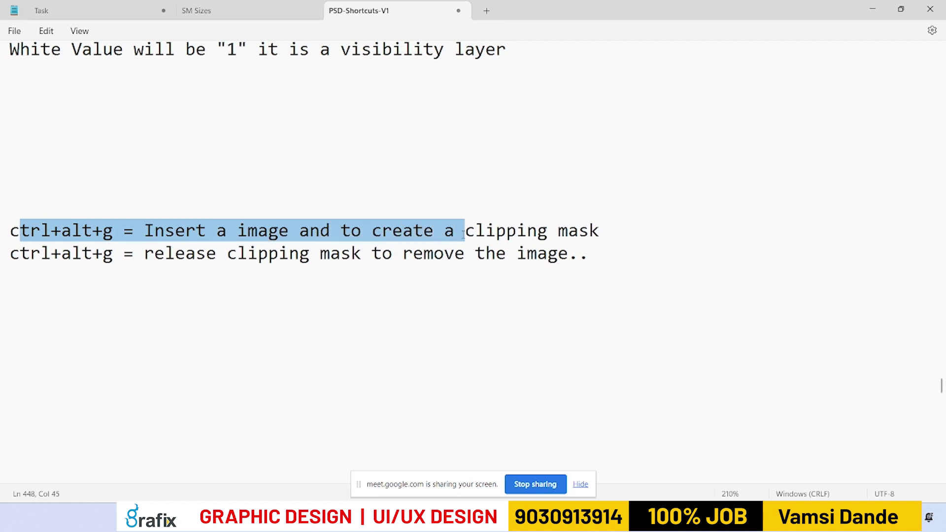
click(281, 230)
click(289, 230)
text(int)
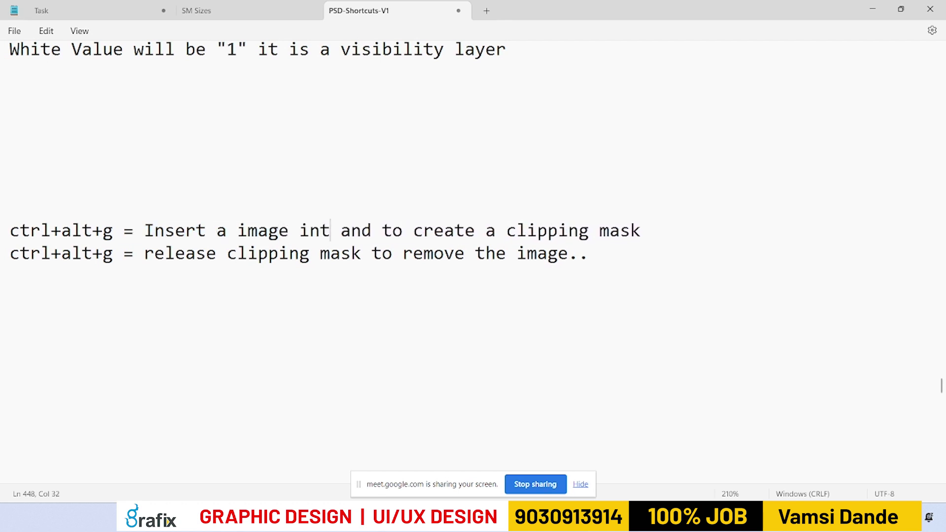
key(BackSpace)
text(ot h)
key(BackSpace)
key(BackSpace)
key(BackSpace)
key(BackSpace)
text(to the contat)
key(BackSpace)
text(iner)
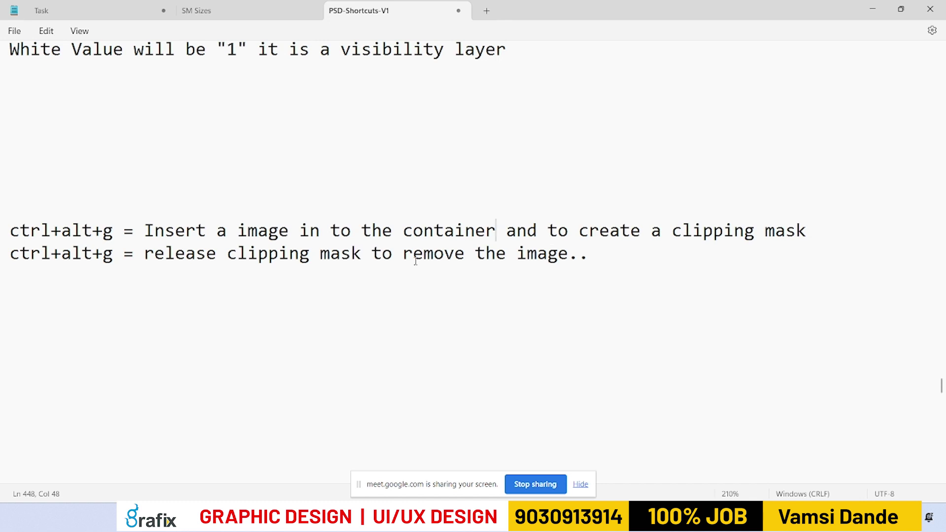
Copy 'a image in to the container' onto the release line and bracket the first note's clipping-mask wording
drag(219, 233, 494, 241)
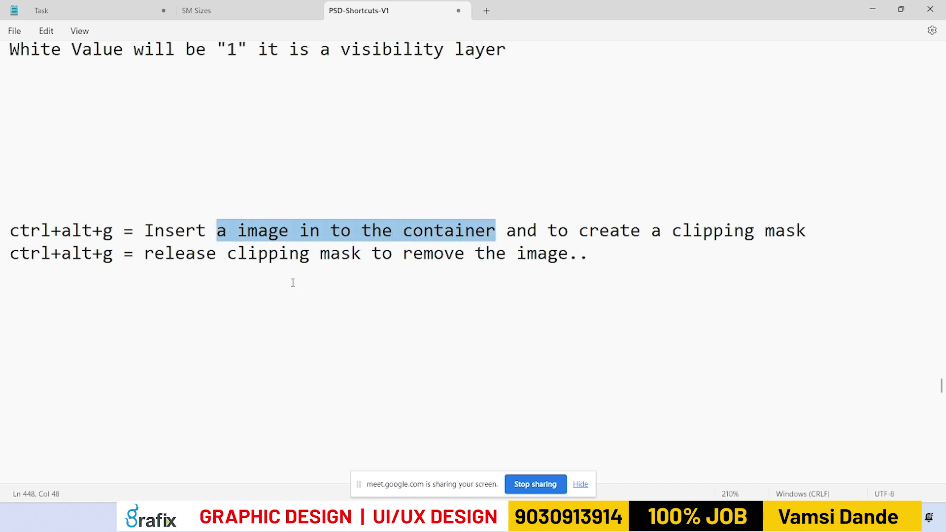
key(ctrl+c)
click(226, 256)
key(ctrl+v)
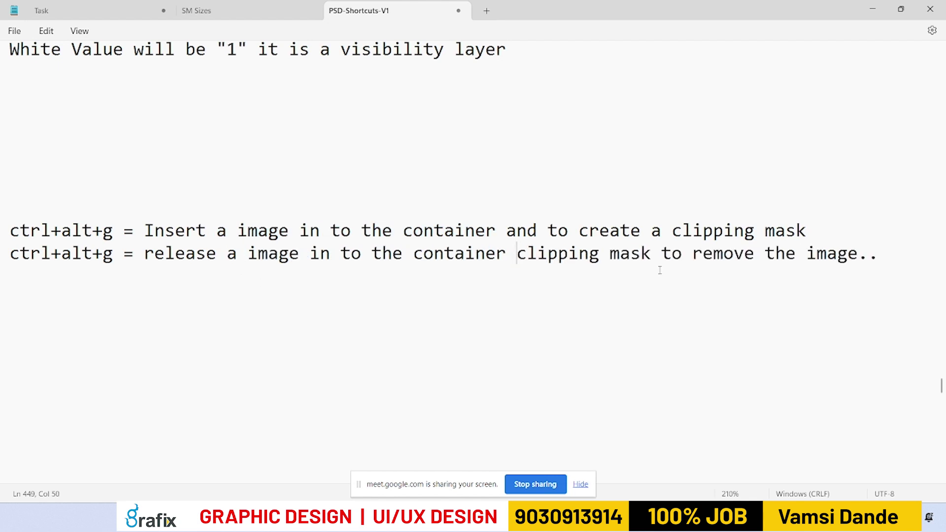
drag(506, 231, 570, 233)
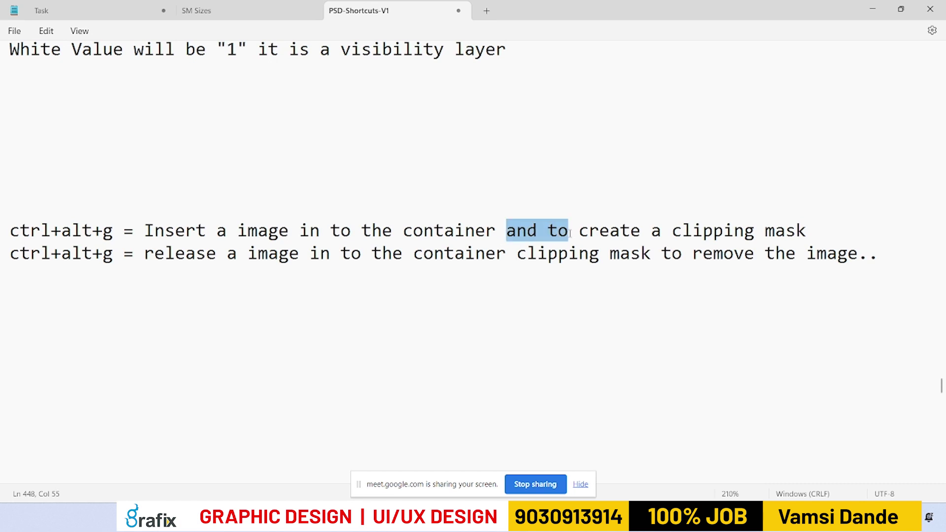
key(BackSpace)
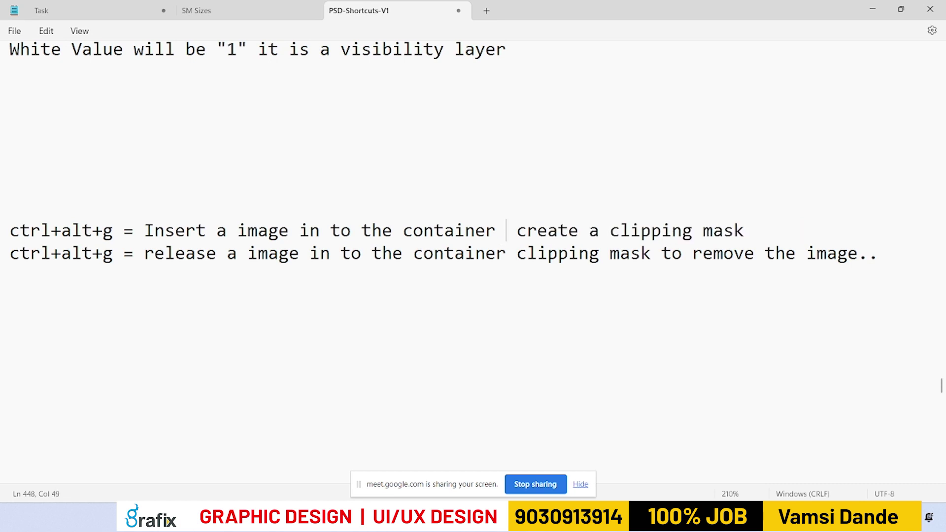
text(()
click(798, 223)
text())
click(525, 232)
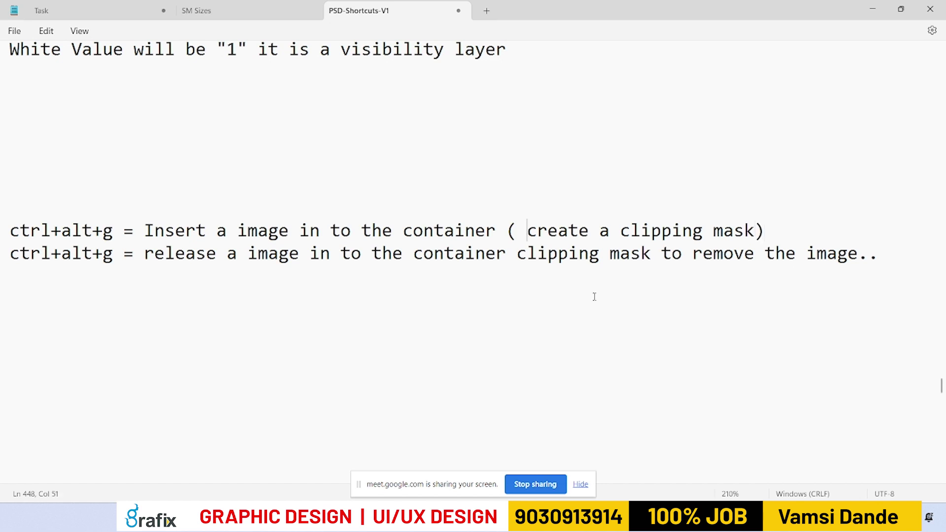
key(BackSpace)
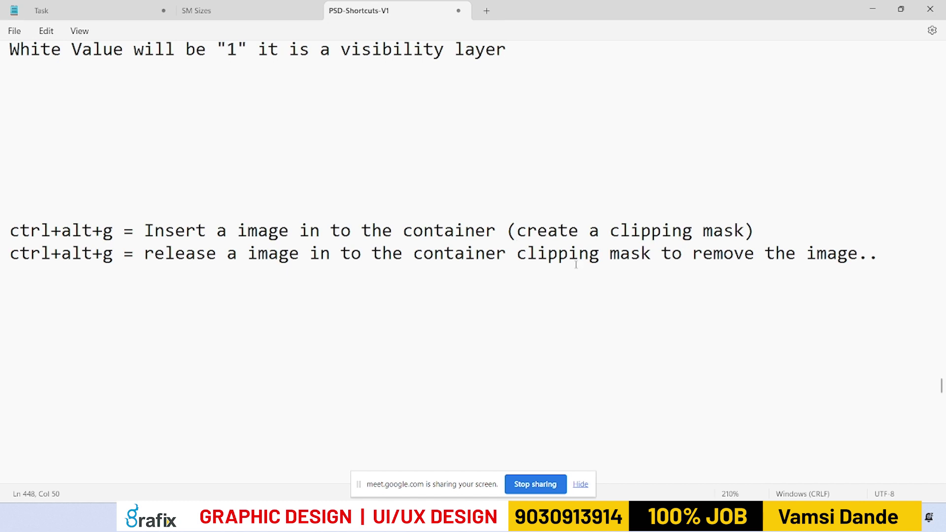
Make the second note end with '(remove clipping mask)' and delete its trailing words
click(517, 254)
text(remove)
click(518, 255)
text(()
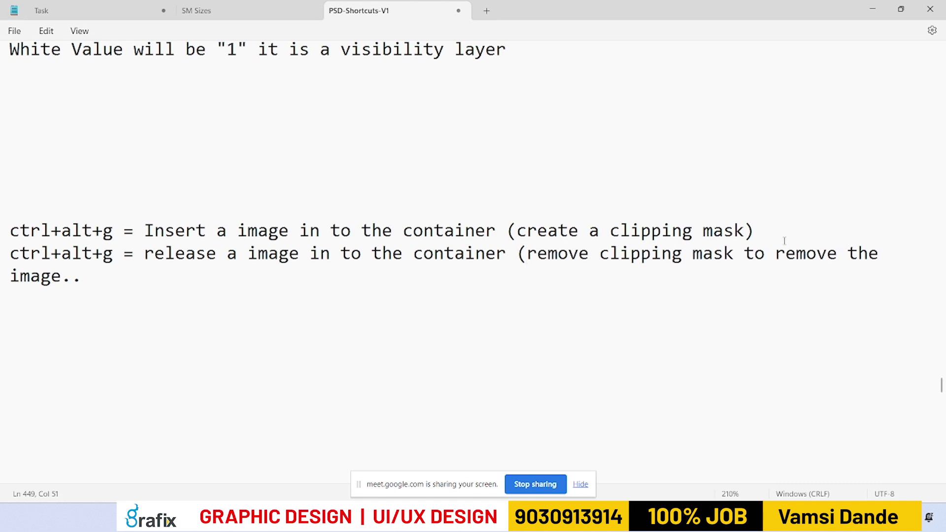
click(733, 259)
text())
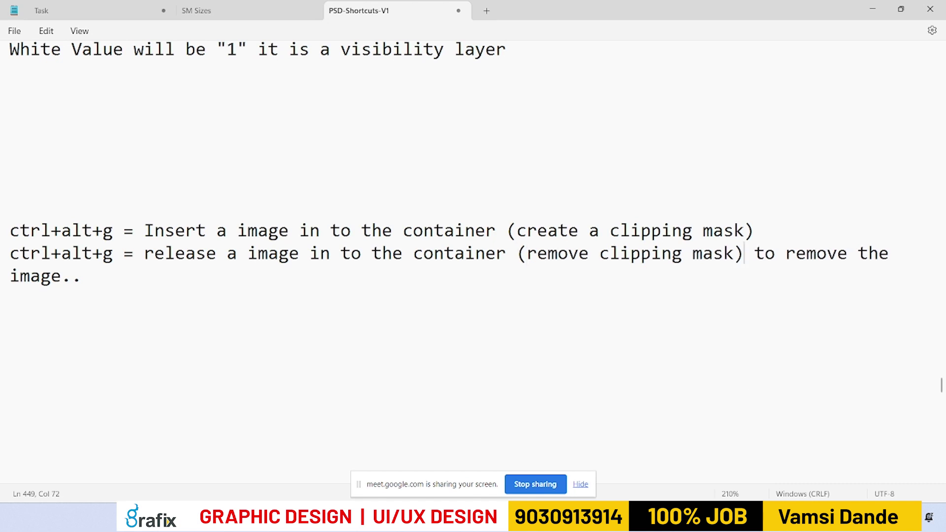
drag(753, 254, 778, 298)
key(BackSpace)
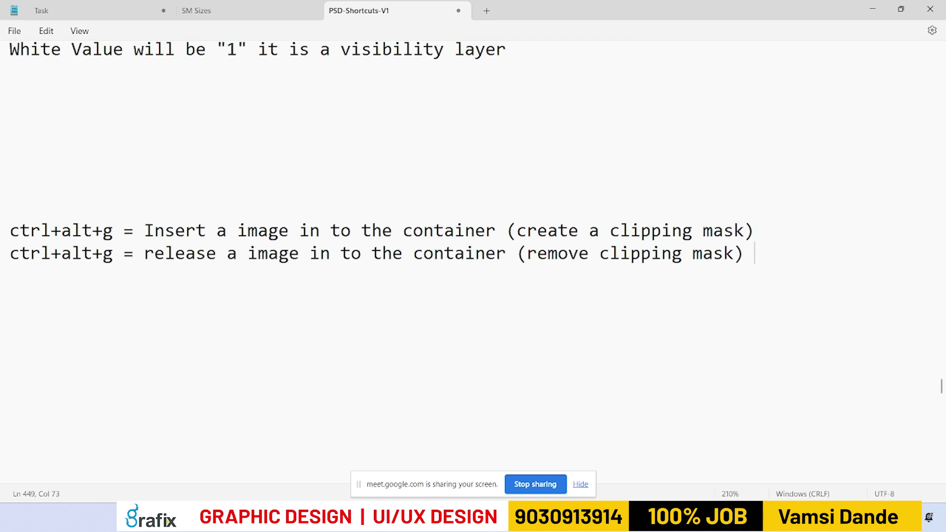
click(692, 304)
drag(807, 283, 1, 240)
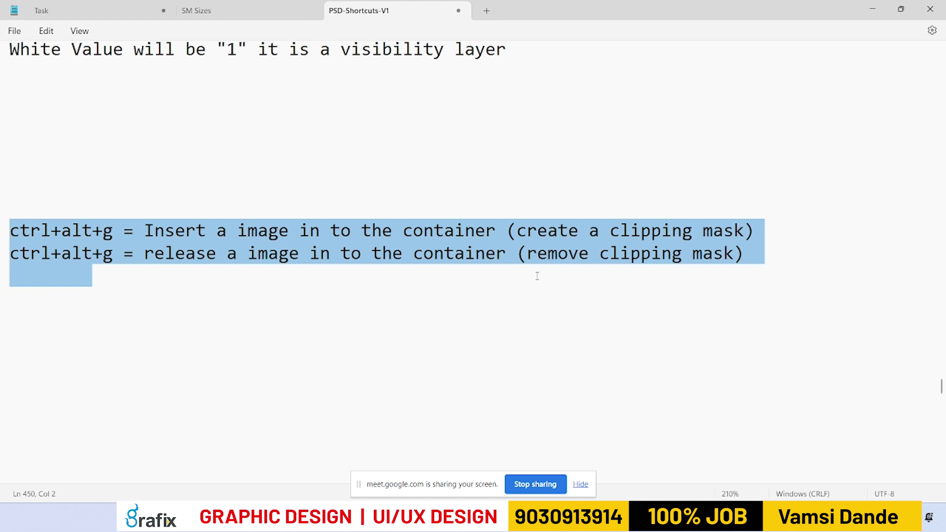
Back in Photoshop, select the photo layer and toggle its clipping mask with Ctrl+Alt+G
key(alt+Tab)
key(alt+Tab)
key(Tab)
right_click(464, 237)
click(472, 242)
key(ctrl+alt+g)
key(ctrl+alt+g)
key(ctrl+alt+g)
key(ctrl+alt+g)
key(ctrl+alt+g)
key(ctrl+alt+g)
key(ctrl+alt+g)
key(ctrl+alt+g)
key(ctrl+alt+g)
key(ctrl+alt+g)
key(ctrl+alt+g)
key(ctrl+alt+g)
key(ctrl+alt+g)
key(ctrl+alt+g)
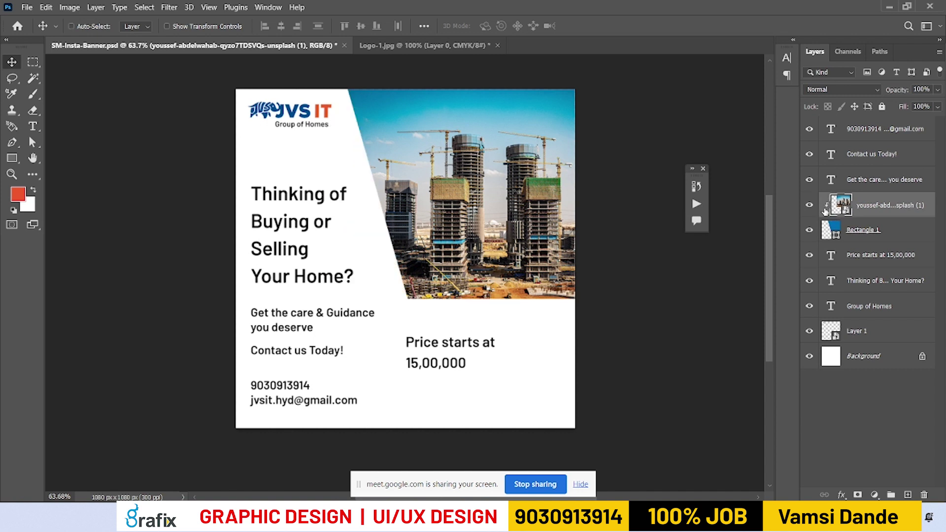
Duplicate the slanted rectangle below the original, keeping the photo clipped to the original
alt+click(824, 209)
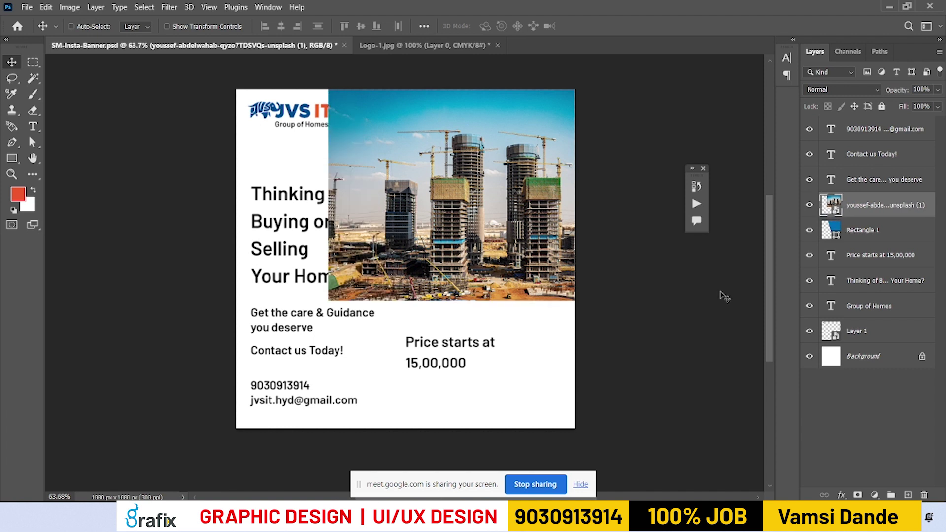
key(ctrl+alt+g)
click(879, 230)
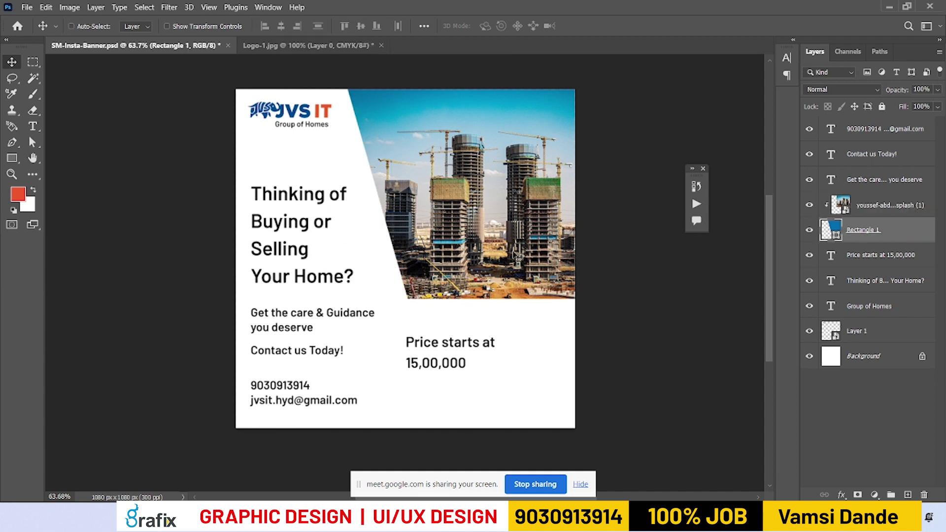
key(ctrl+j)
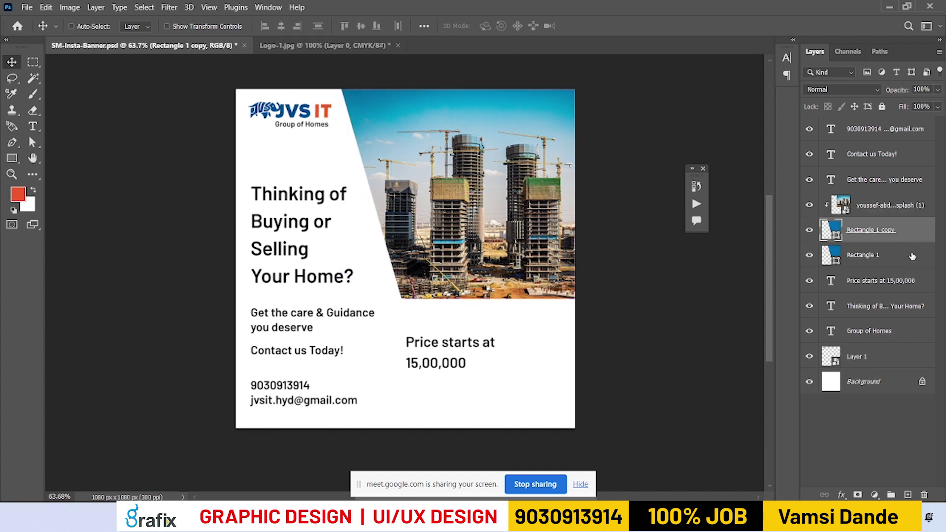
drag(880, 231, 880, 263)
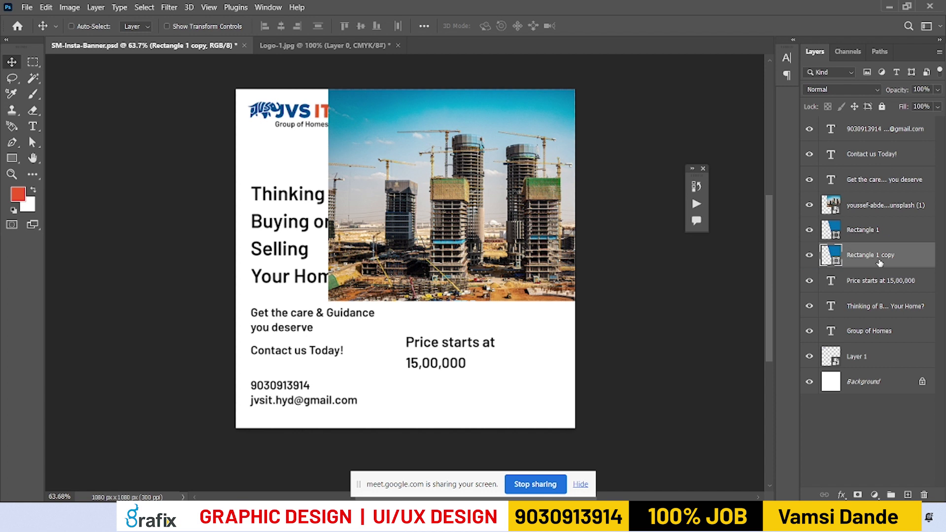
click(882, 205)
key(ctrl+alt+g)
Fill the rectangle copy with red and nudge it into an offset stripe below the photo
click(876, 256)
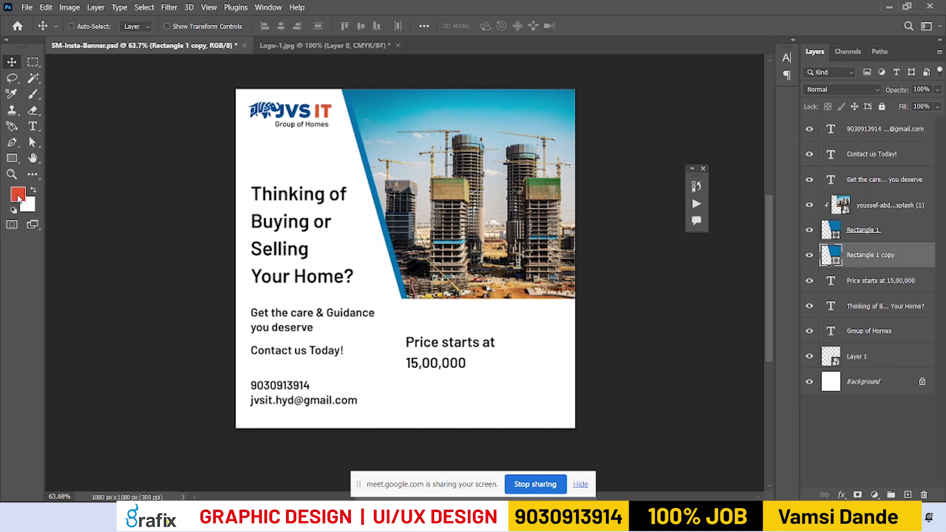
click(18, 196)
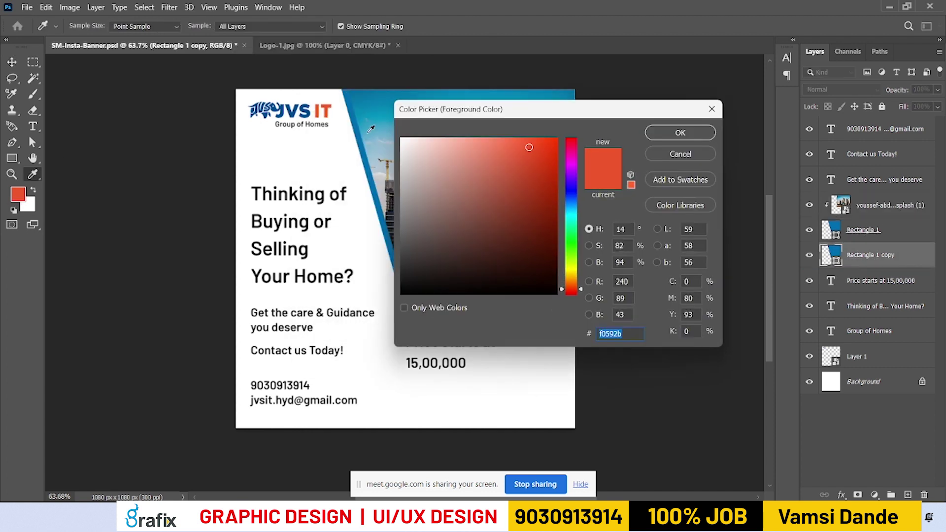
key(Return)
key(v)
key(alt+BackSpace)
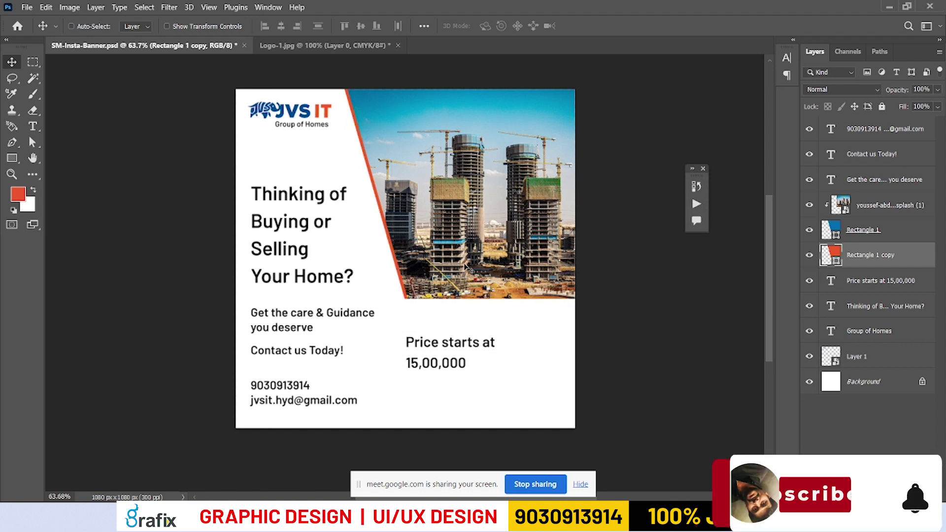
key(Down)
key(ctrl+z)
key(ctrl+z)
key(shift+Down)
key(shift+Down)
key(shift+Up)
key(a)
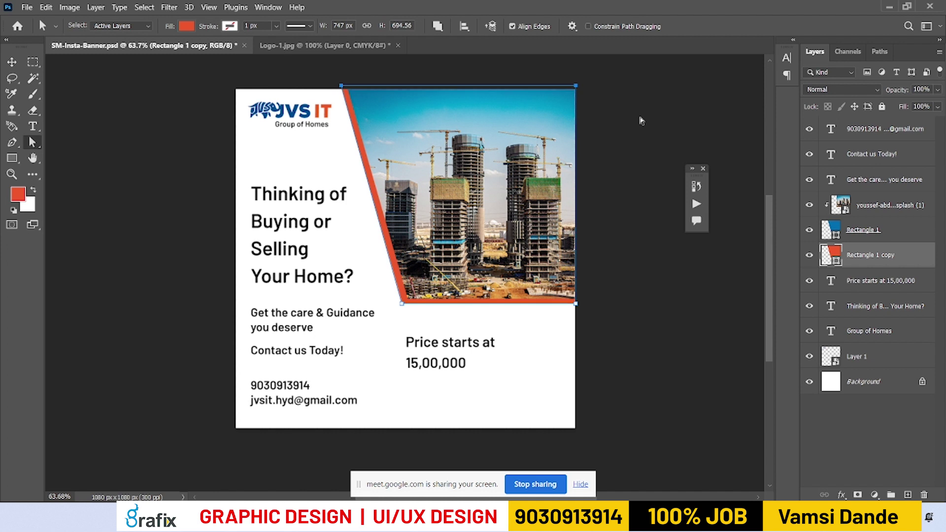
key(v)
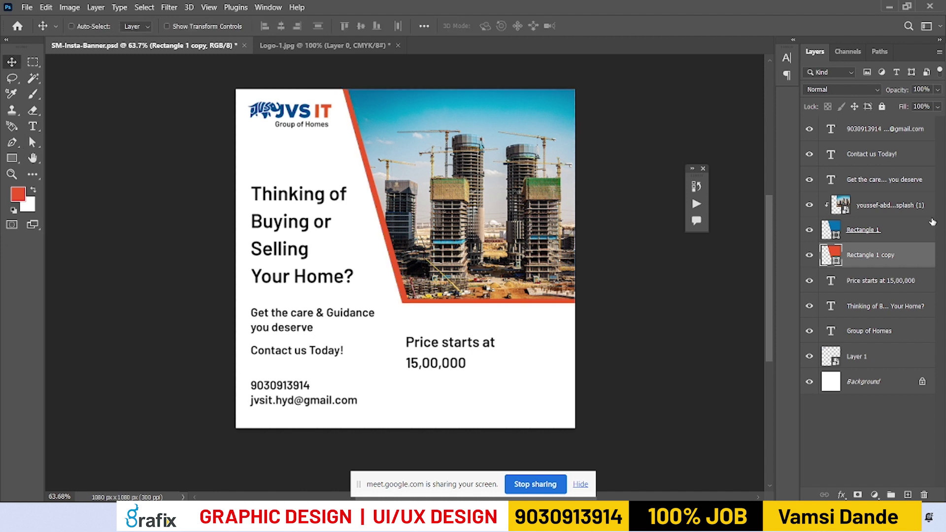
Give the original slanted rectangle a white 6 px stroke, then hide the panels
click(879, 239)
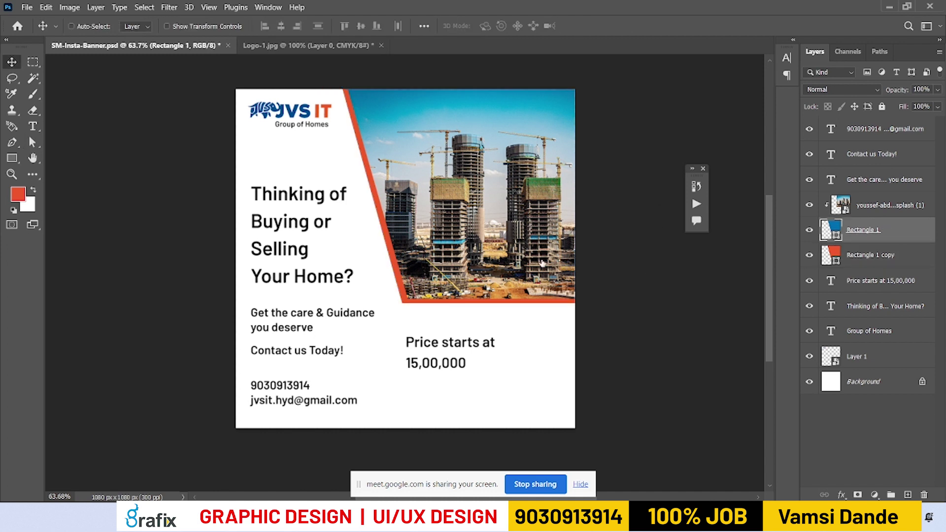
click(256, 160)
mouse_move(321, 54)
mouse_down()
mouse_move(801, 86)
mouse_move(739, 90)
mouse_up()
click(850, 230)
drag(501, 167, 400, 137)
click(680, 132)
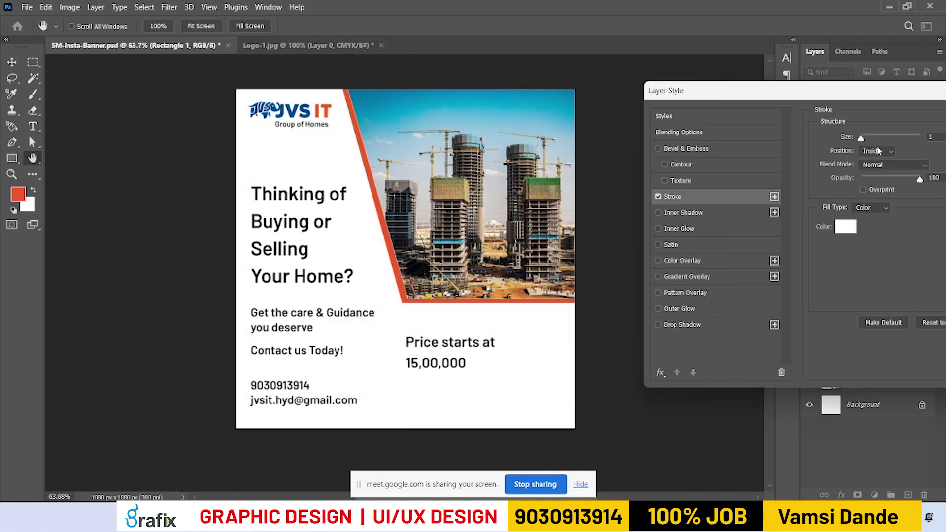
drag(863, 139, 866, 139)
key(Return)
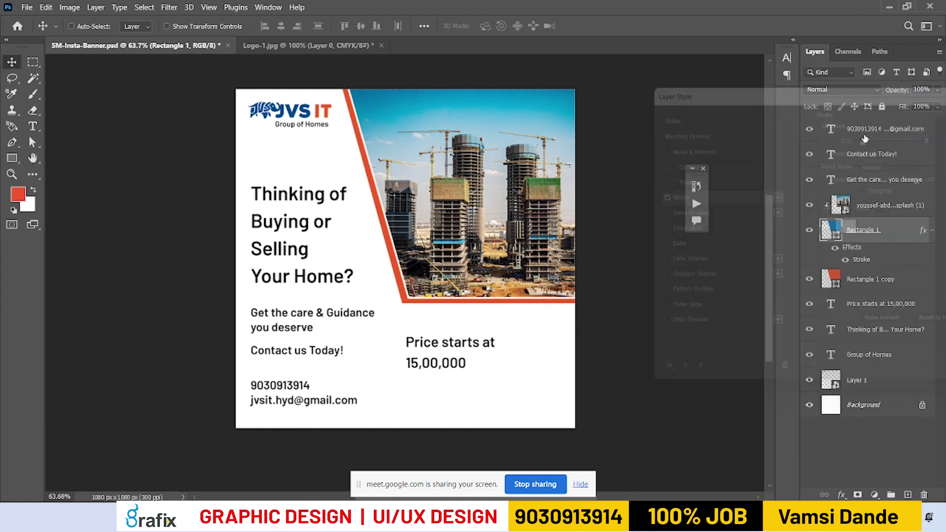
key(Tab)
right_click(502, 276)
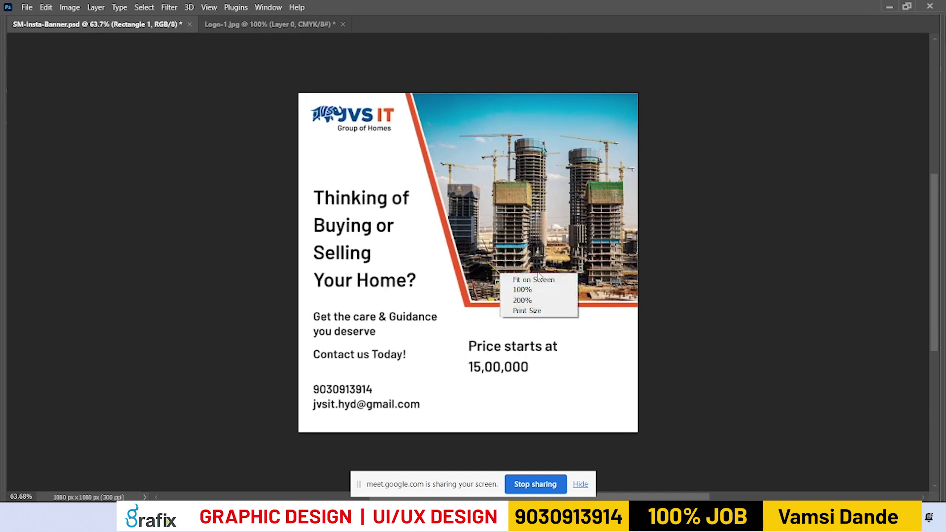
Fit the banner on screen and enlarge the 'Buying or' and 'Selling' headline lines
click(548, 284)
right_click(365, 207)
click(389, 208)
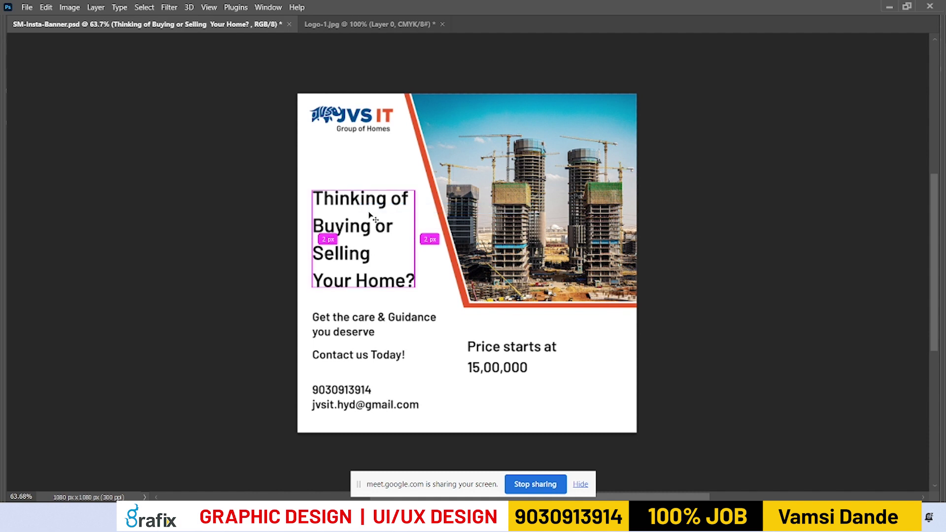
drag(400, 226, 306, 234)
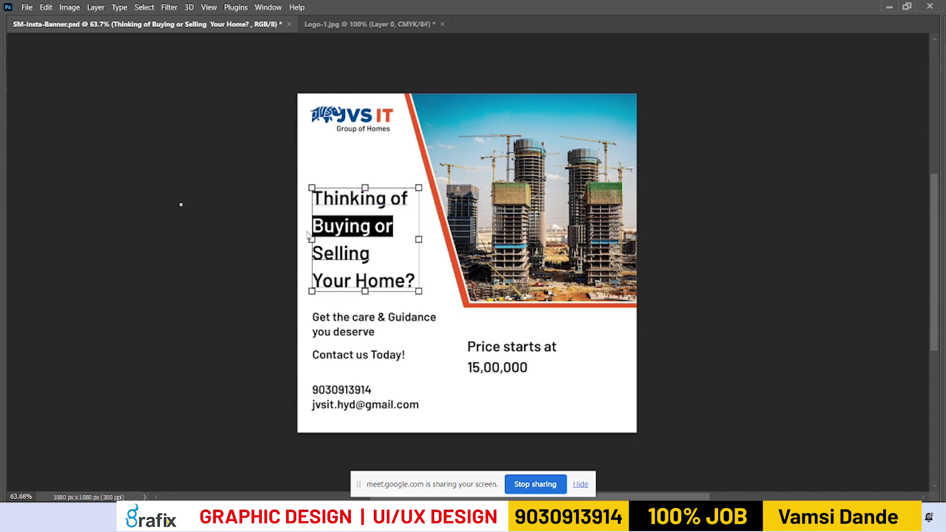
key(ctrl+shift+period)
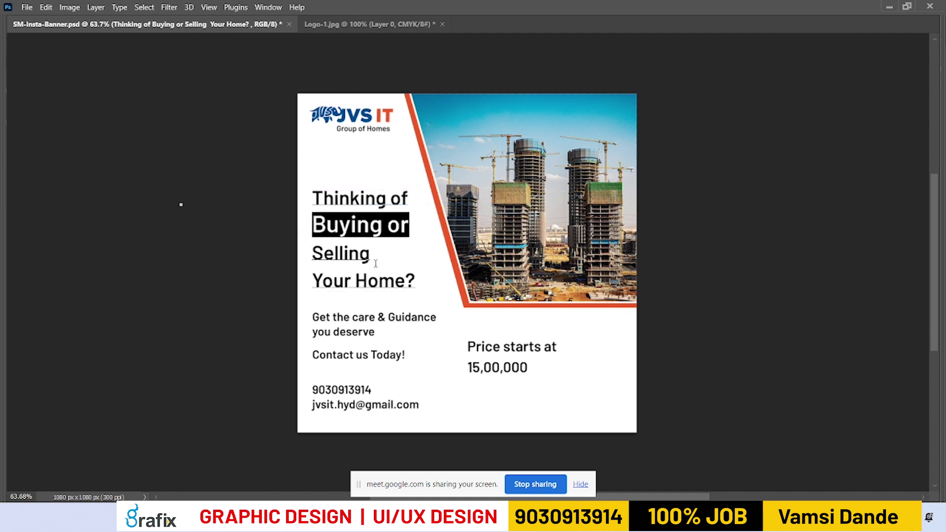
drag(376, 263, 309, 261)
key(ctrl+shift+period)
key(ctrl+shift+period)
key(ctrl+shift+period)
key(ctrl+shift+period)
key(ctrl+shift+period)
key(ctrl+shift+period)
key(ctrl+shift+period)
key(ctrl+shift+period)
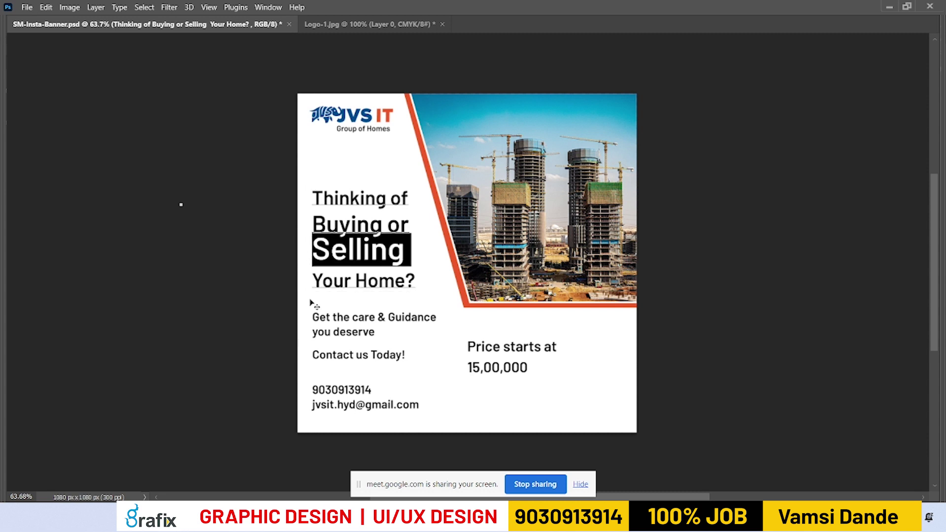
Widen the headline's line spacing and move the headline block slightly up
drag(412, 285, 292, 280)
key(ctrl+a)
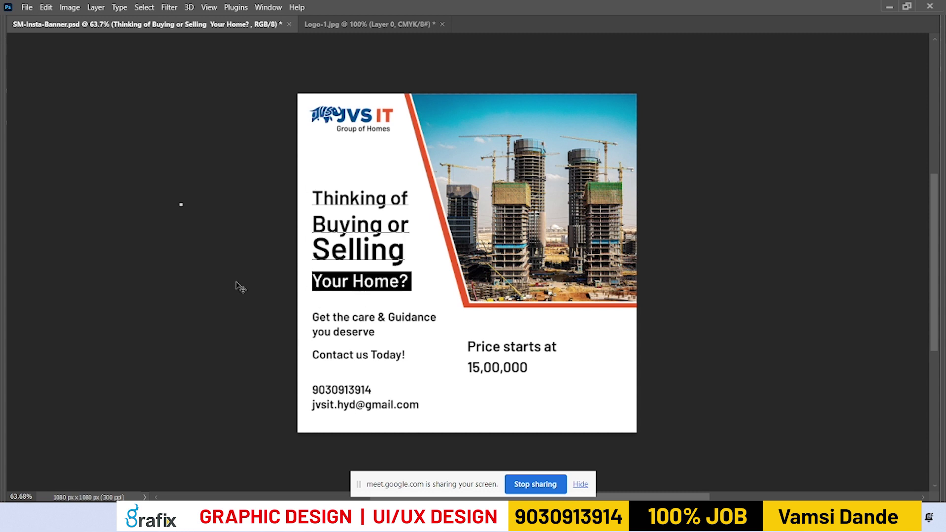
key(alt+Down)
key(alt+Down)
key(alt+Down)
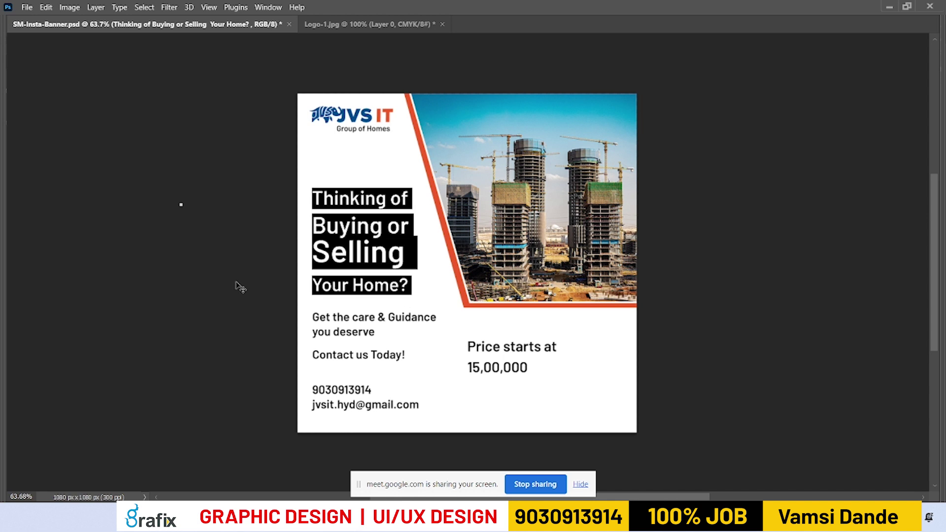
drag(399, 252, 276, 268)
key(alt+Down)
key(alt+Down)
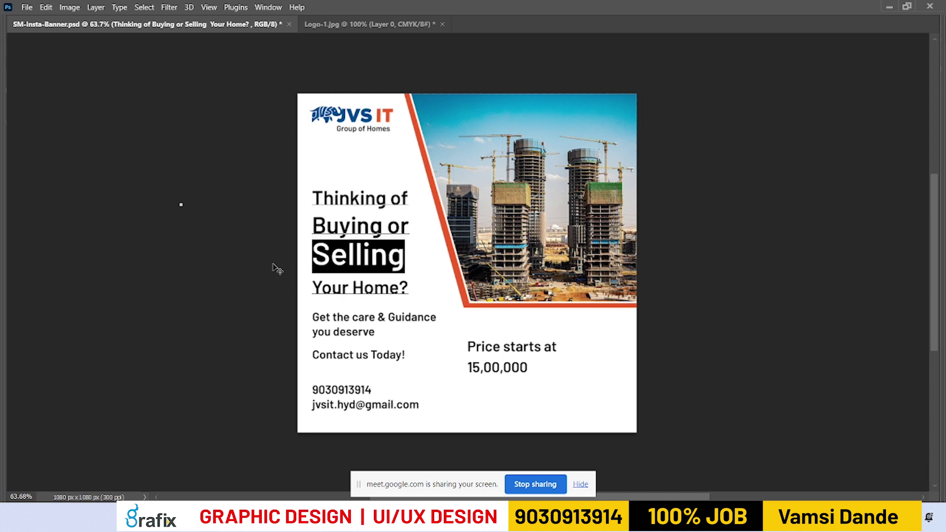
key(alt+Down)
key(ctrl+Return)
drag(369, 266, 366, 257)
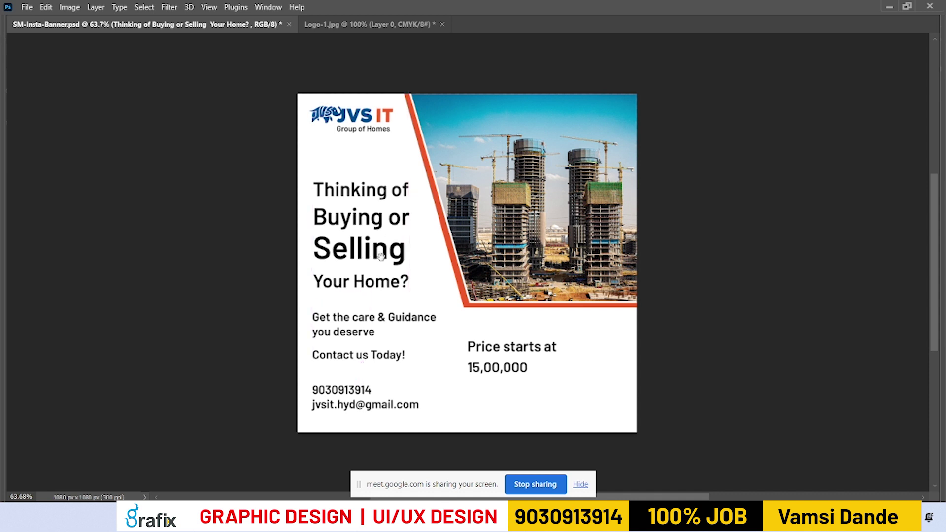
Set 'Thinking of' to Barlow Regular weight in the Character panel
key(ctrl+plus)
key(t)
drag(411, 190, 277, 190)
key(ctrl+t)
drag(915, 41, 789, 109)
click(815, 139)
click(812, 217)
click(334, 215)
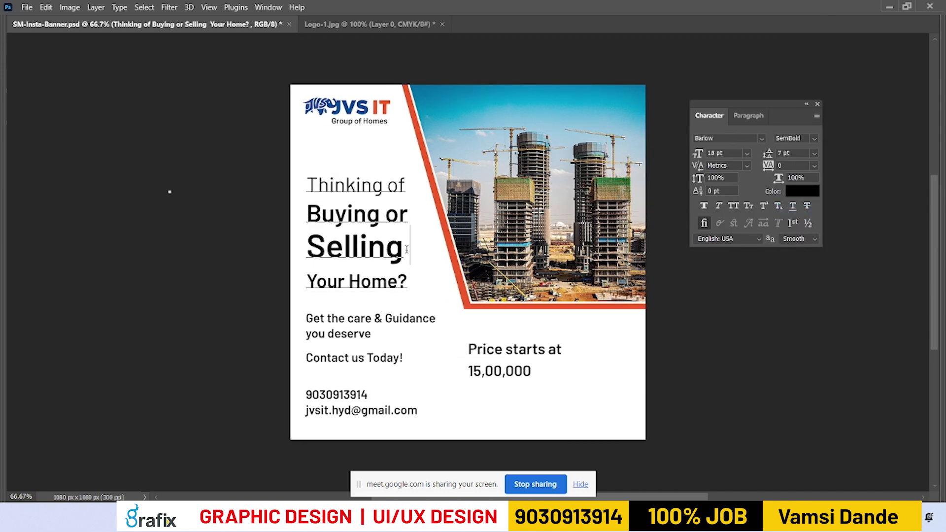
Make 'Buying or Selling' ExtraBold and 'Your Home?' Medium weight
drag(408, 248, 306, 213)
click(815, 138)
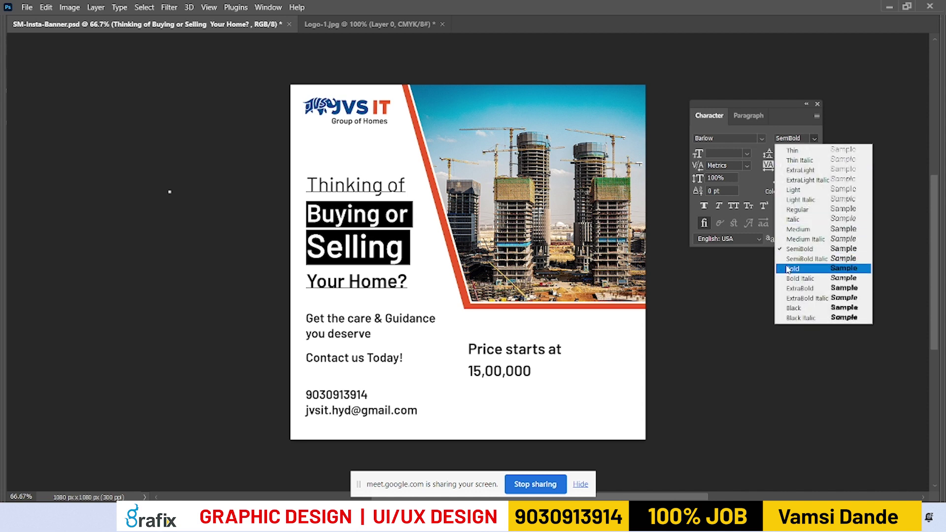
click(800, 288)
click(394, 250)
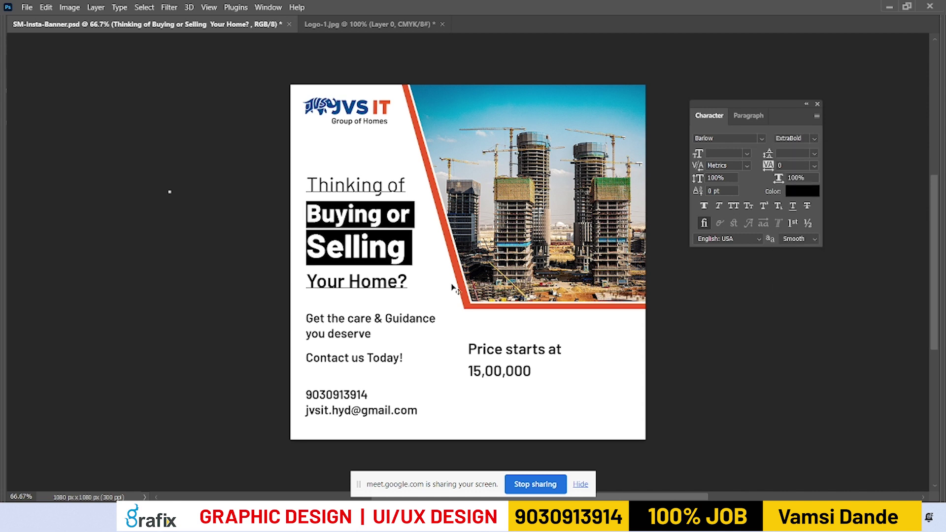
triple_click(399, 281)
click(815, 138)
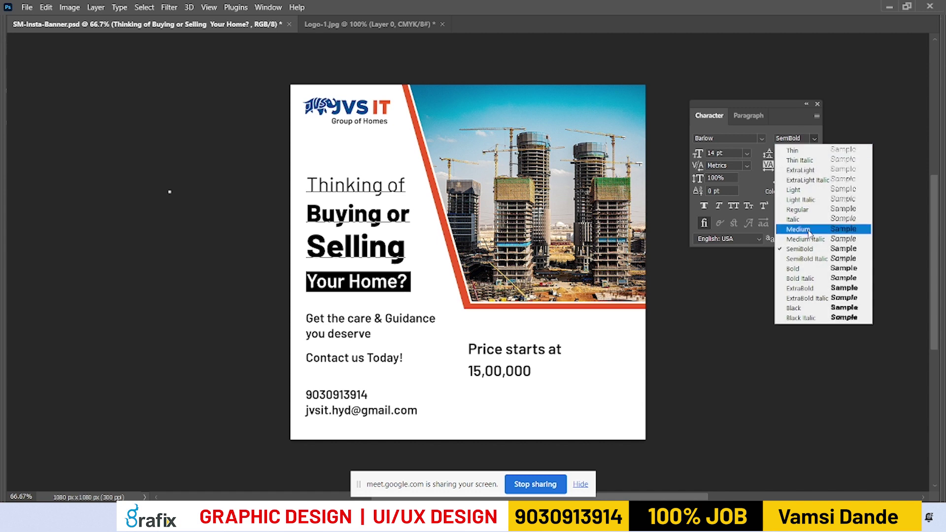
click(800, 249)
click(412, 185)
drag(412, 184, 298, 191)
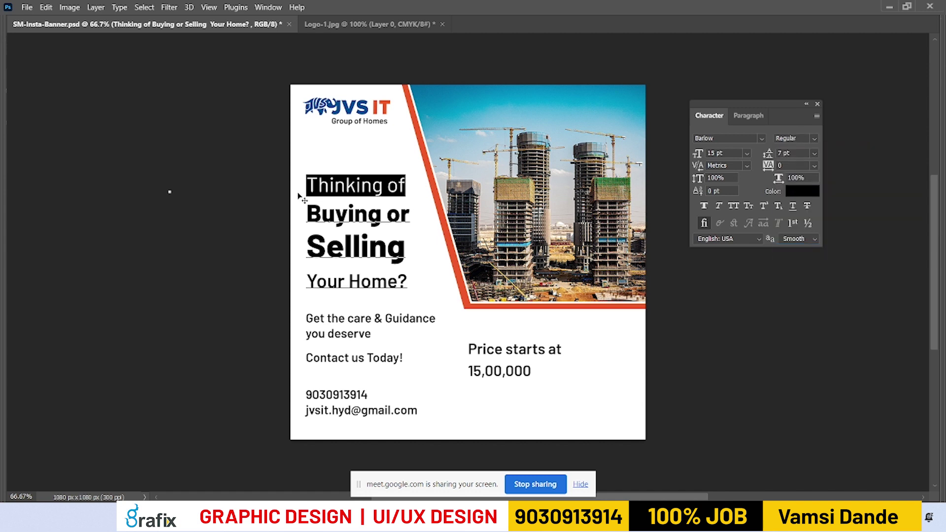
click(610, 271)
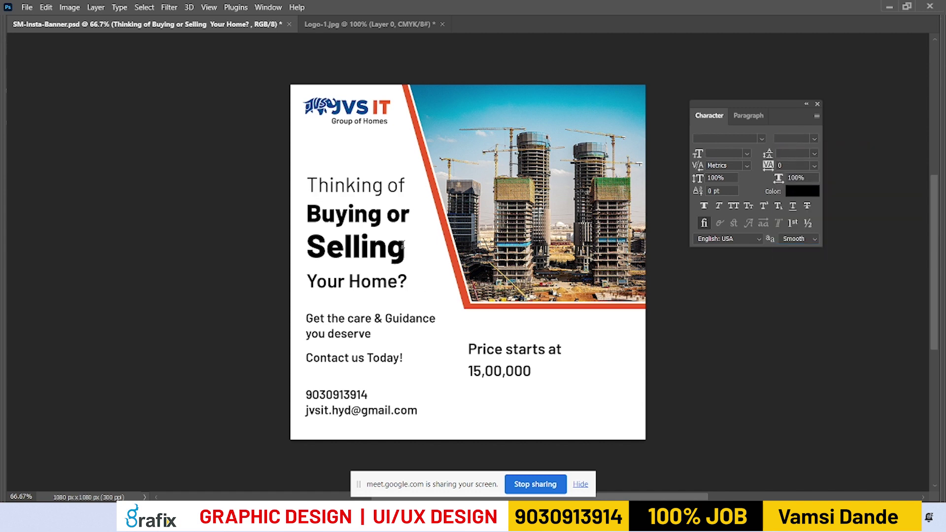
Move the headline block slightly to the left
drag(405, 245, 299, 225)
click(802, 191)
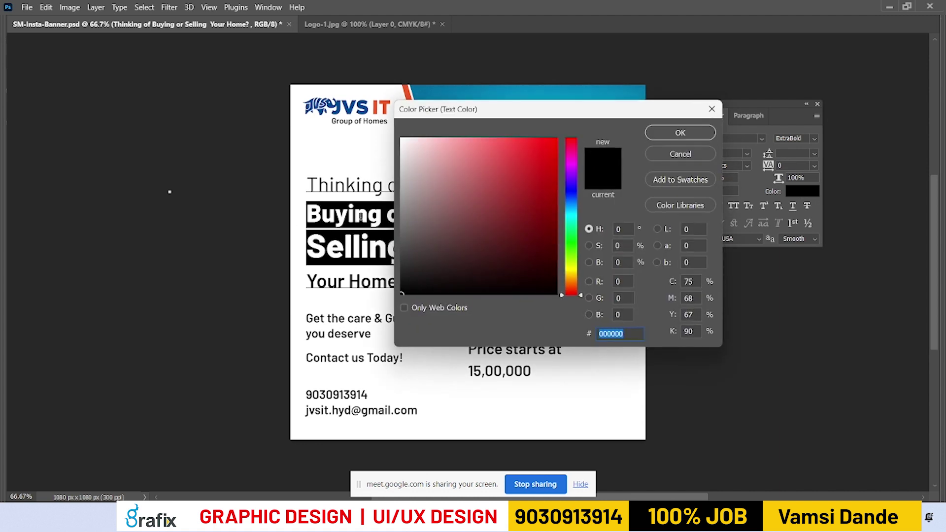
key(Escape)
click(382, 215)
drag(409, 213, 303, 187)
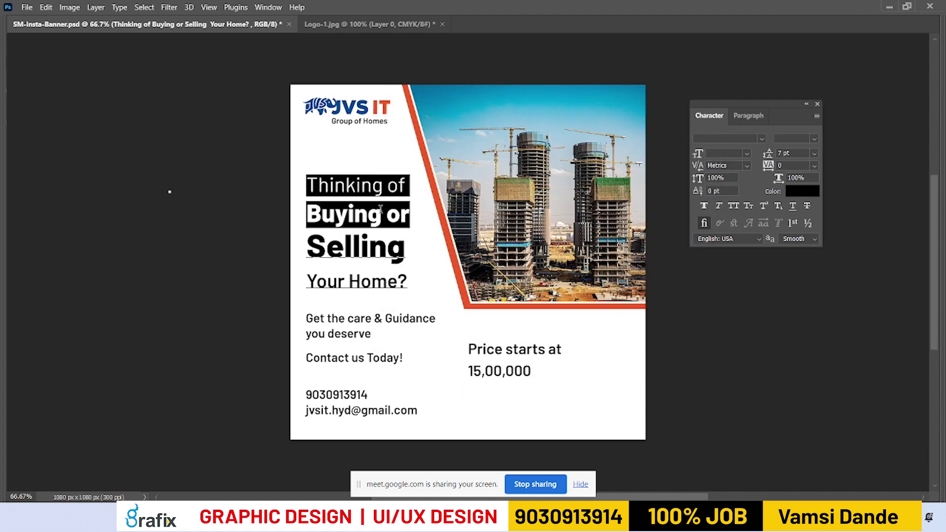
drag(434, 214, 305, 217)
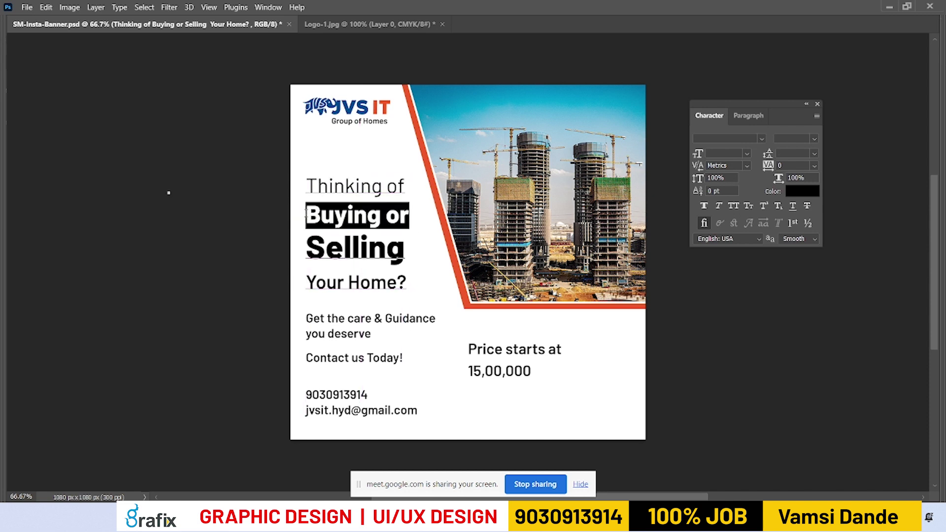
Colour 'Buying or' blue and 'Selling' a deep red sampled near the logo orange
click(803, 191)
text(004a90)
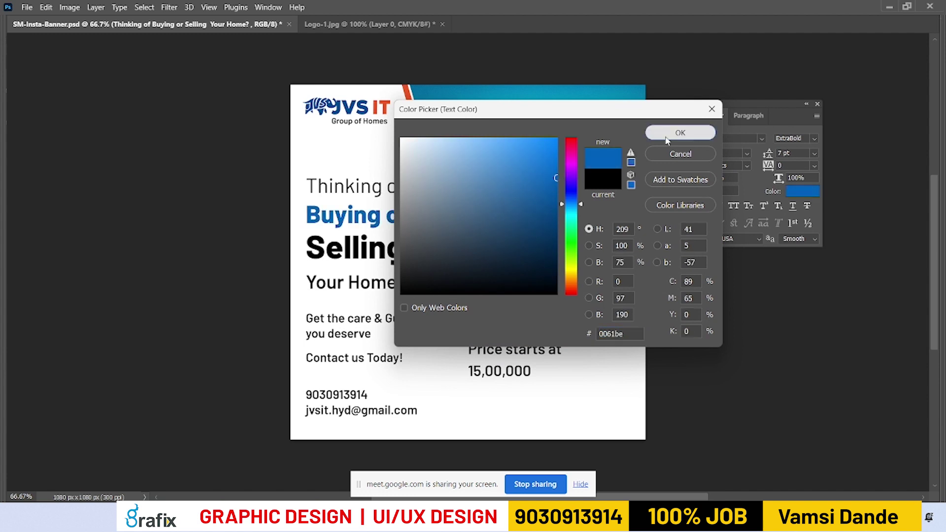
click(698, 132)
drag(412, 248, 306, 247)
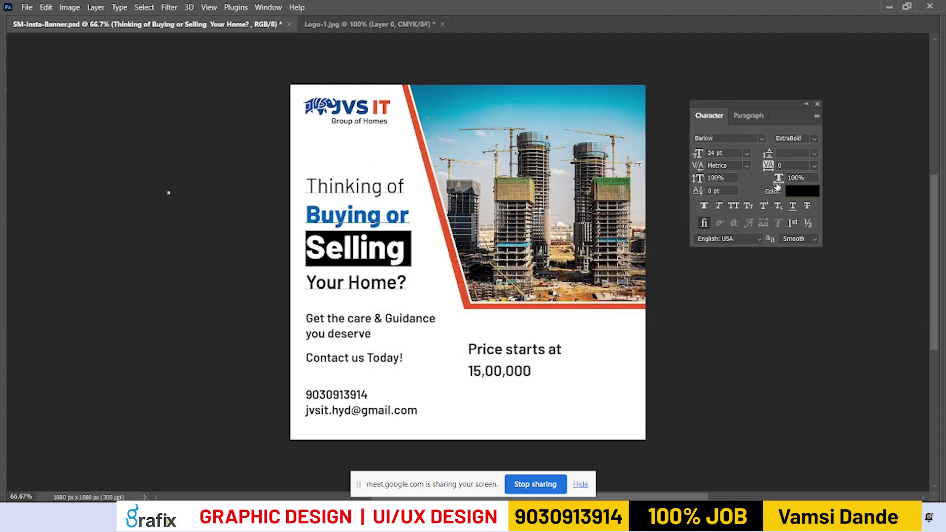
click(803, 191)
click(385, 104)
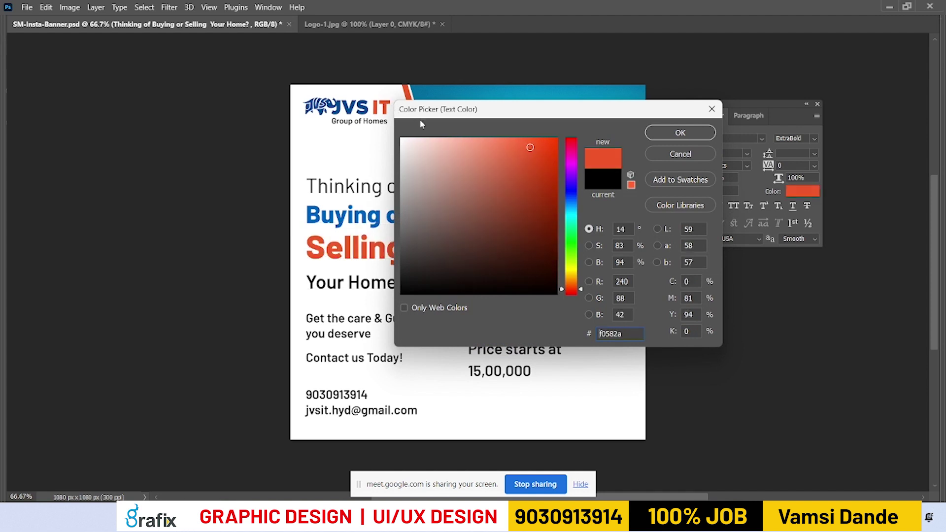
click(556, 146)
key(Return)
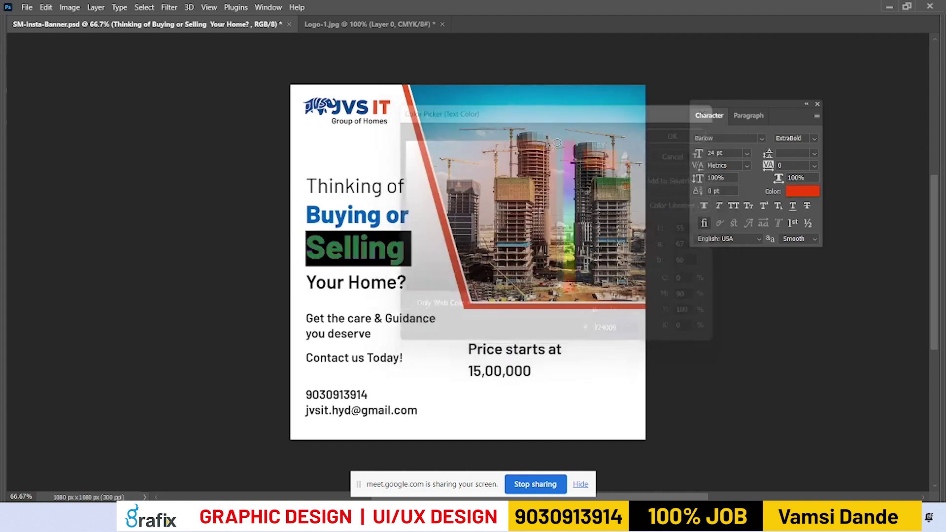
key(ctrl+Return)
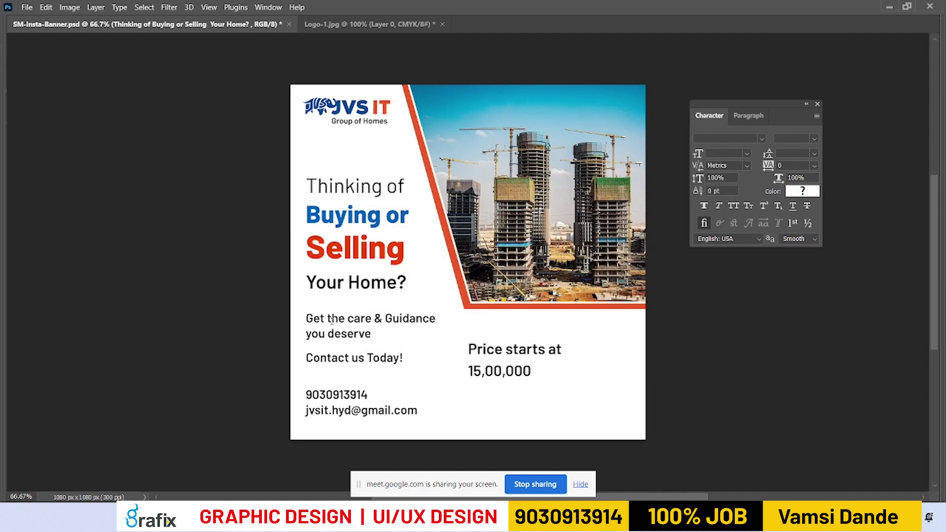
Select the 'Get the care' tagline layer and nudge it up slightly
right_click(357, 324)
click(366, 331)
drag(364, 331, 363, 329)
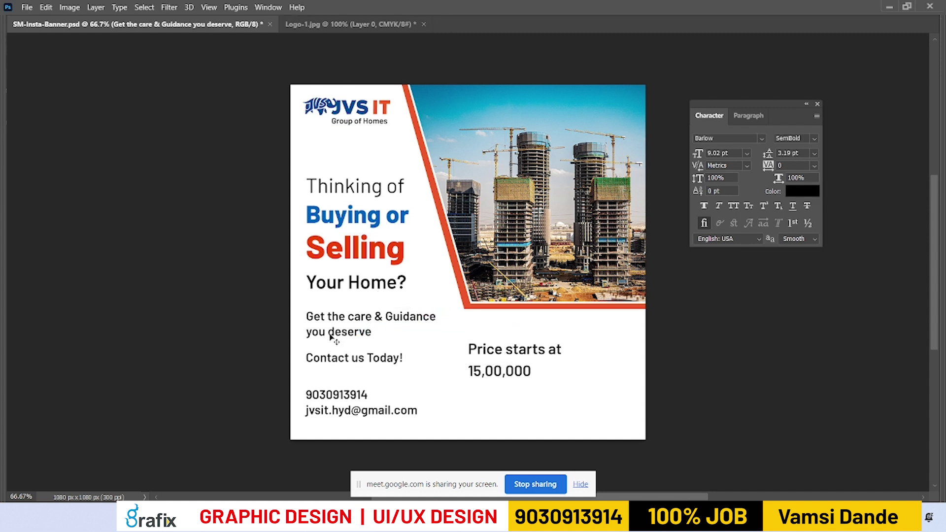
Draw a thin horizontal divider line just under the 'Get the care & Guidance you deserve' tagline
key(Tab)
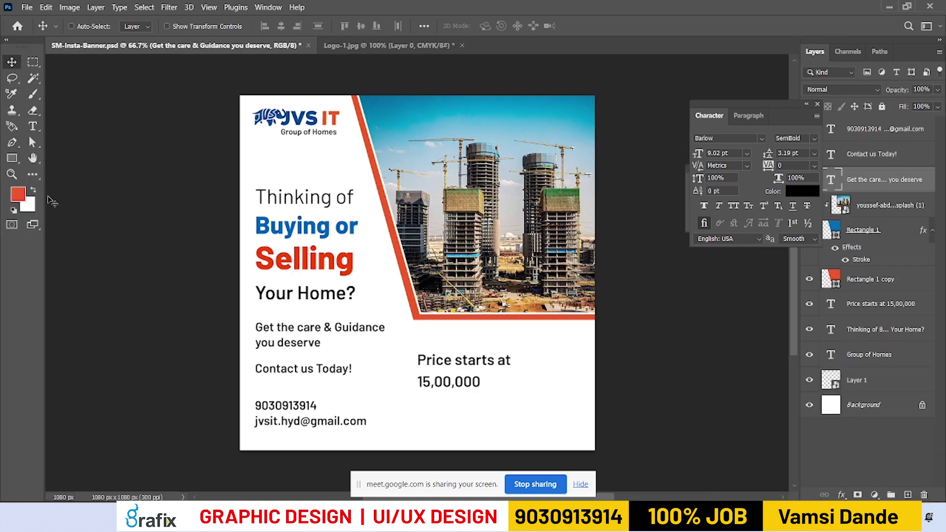
click(12, 158)
right_click(12, 159)
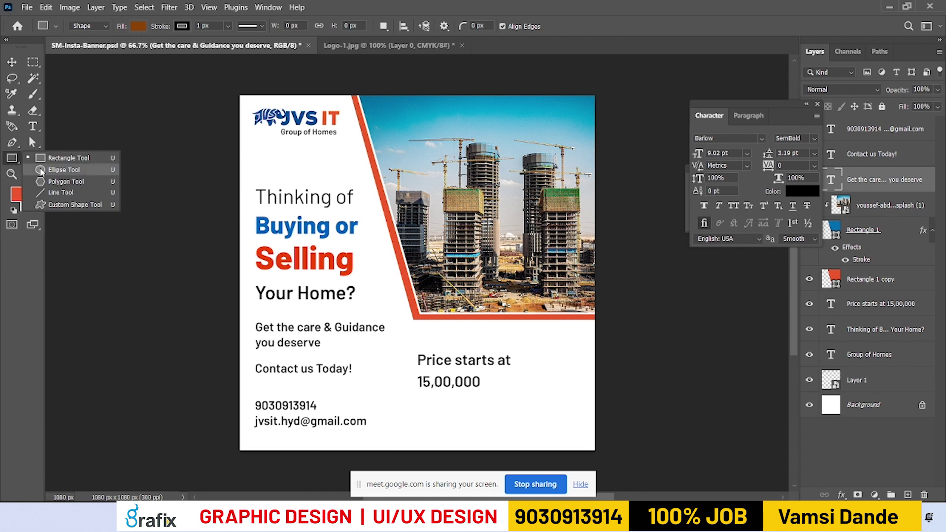
click(73, 194)
key(Tab)
scroll(328, 374, up, 2)
drag(301, 337, 460, 334)
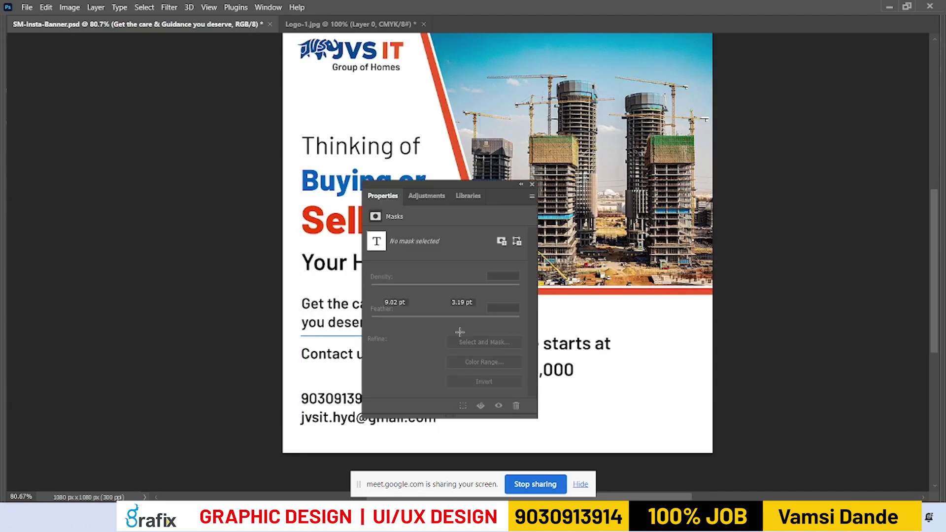
key(Tab)
drag(479, 207, 590, 238)
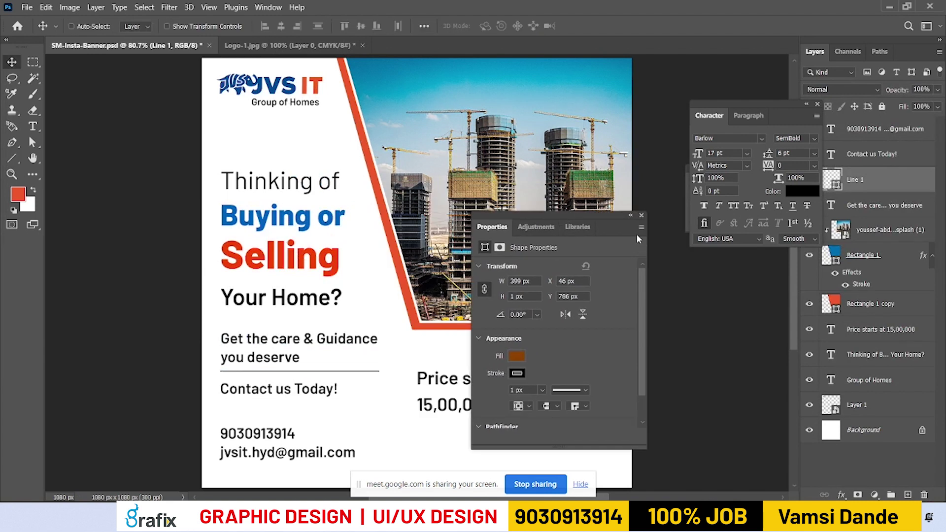
click(642, 216)
key(shift+Up)
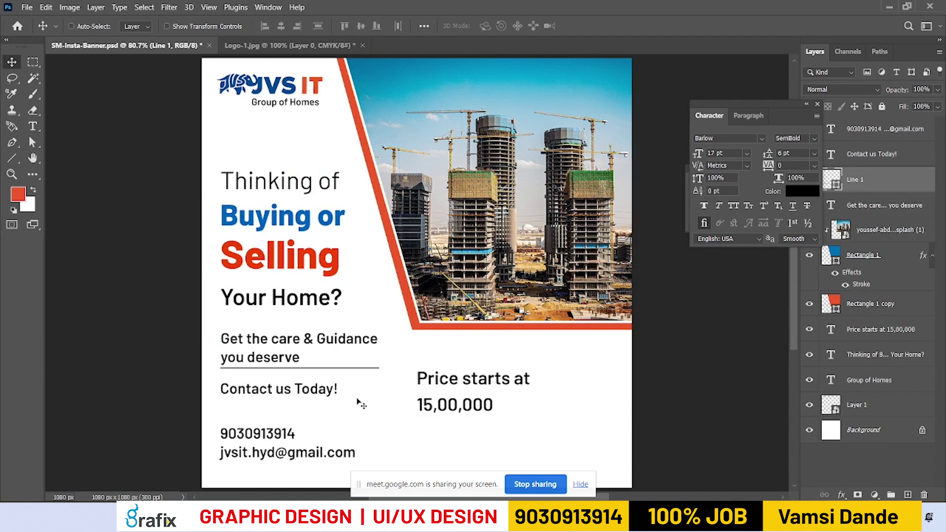
Select all the text of the 'Get the care' tagline for editing
key(t)
click(374, 344)
key(ctrl+a)
Tighten the tagline's line spacing, nudge it down, and set it to Regular weight
key(alt+Up)
key(alt+Up)
key(Escape)
key(v)
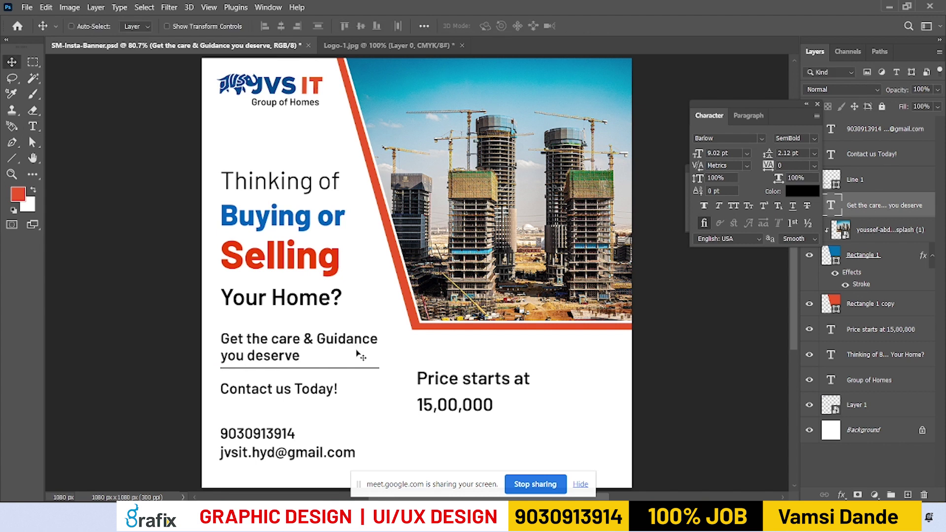
key(Down)
key(Down)
key(Down)
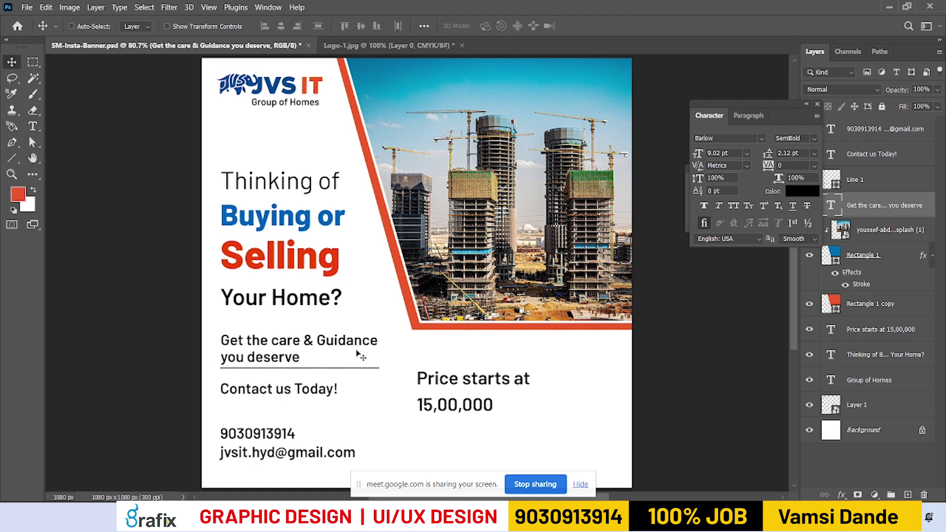
click(812, 138)
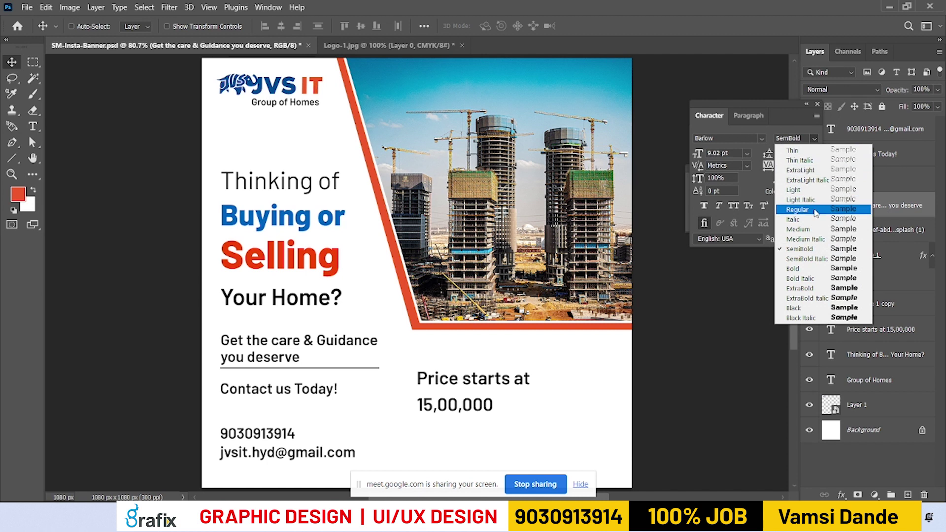
click(789, 208)
Shift 'Contact us Today!' slightly and draw a brown 369 x 97 px rectangle around it
drag(406, 440, 360, 375)
drag(318, 325, 311, 340)
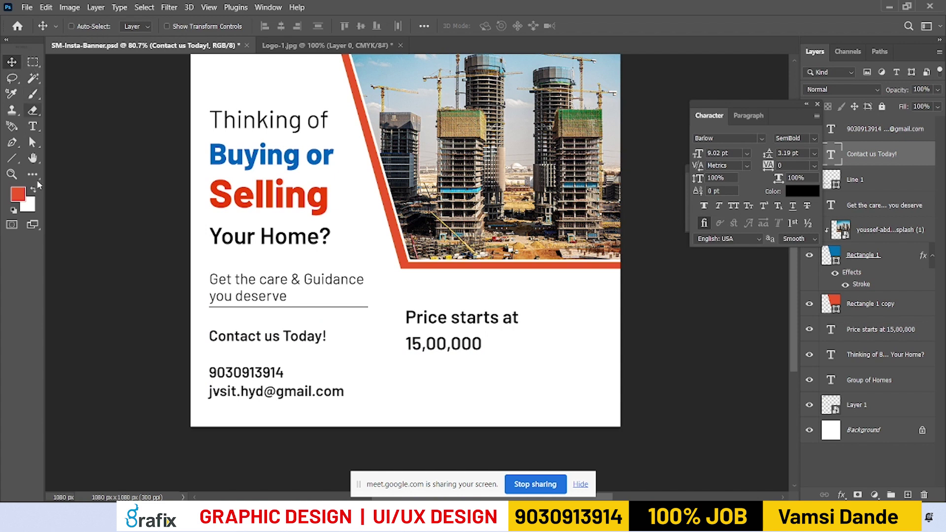
click(12, 158)
click(68, 158)
drag(206, 321, 334, 340)
Undo the oversized rounding and give the button rectangle 25 px rounded corners
key(ctrl+z)
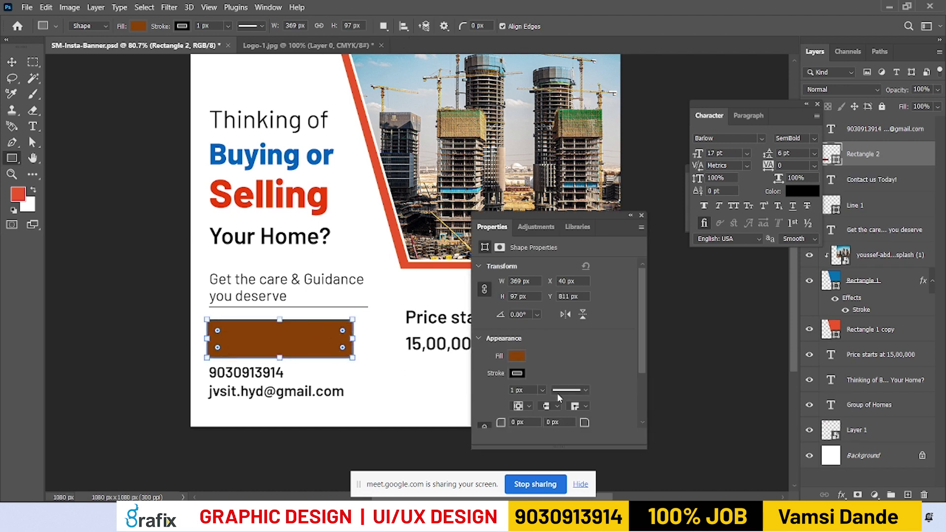
scroll(552, 396, down, 1)
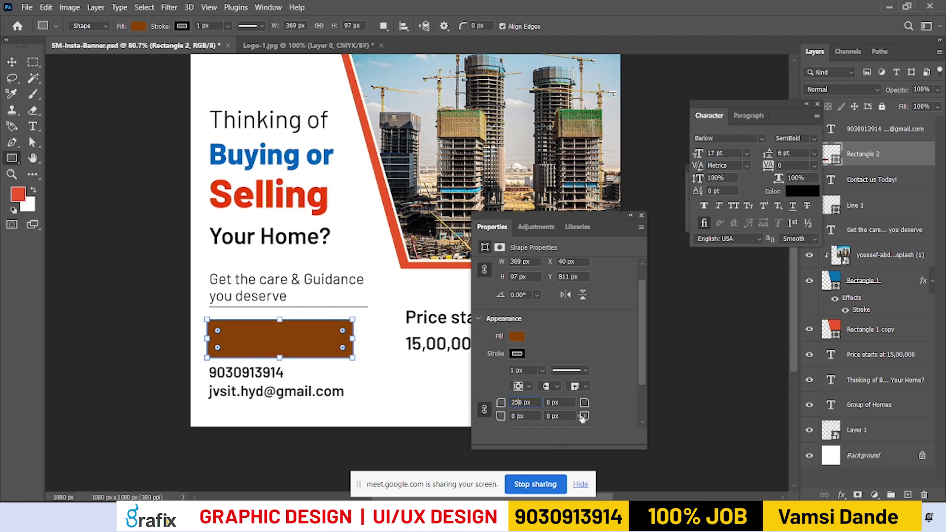
text(25)
key(Return)
key(v)
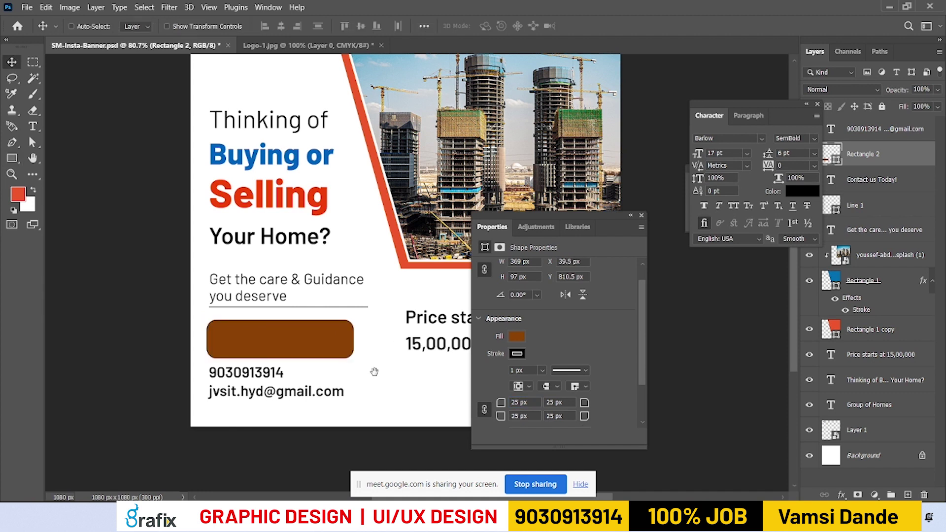
scroll(367, 340, down, 2)
Give the Rectangle 2 button shape a white stroke
right_click(350, 306)
click(359, 313)
key(a)
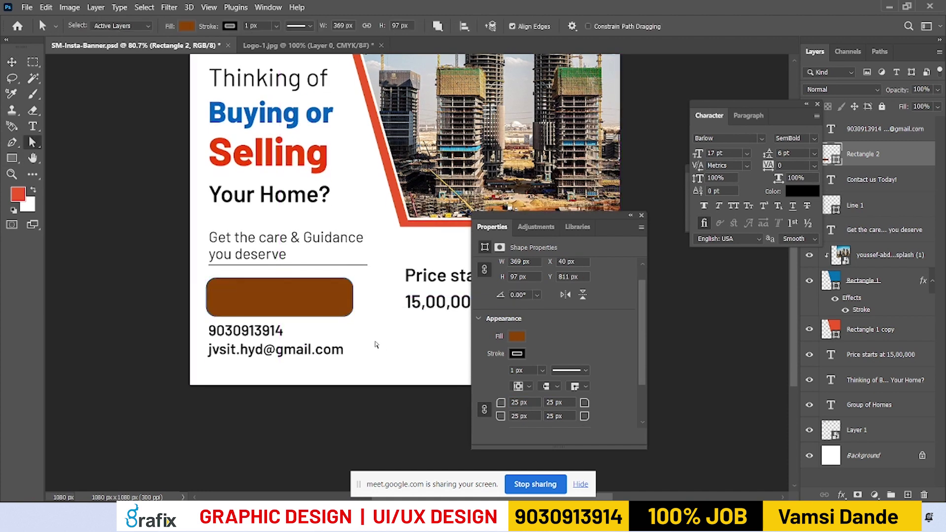
click(517, 355)
click(509, 344)
key(v)
Change the Rectangle 2 button fill to blue
right_click(348, 314)
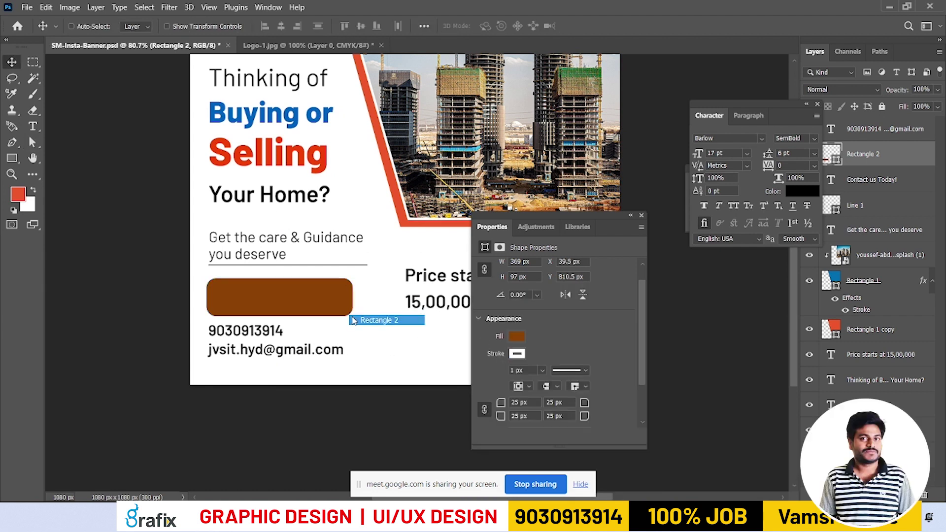
key(Escape)
key(a)
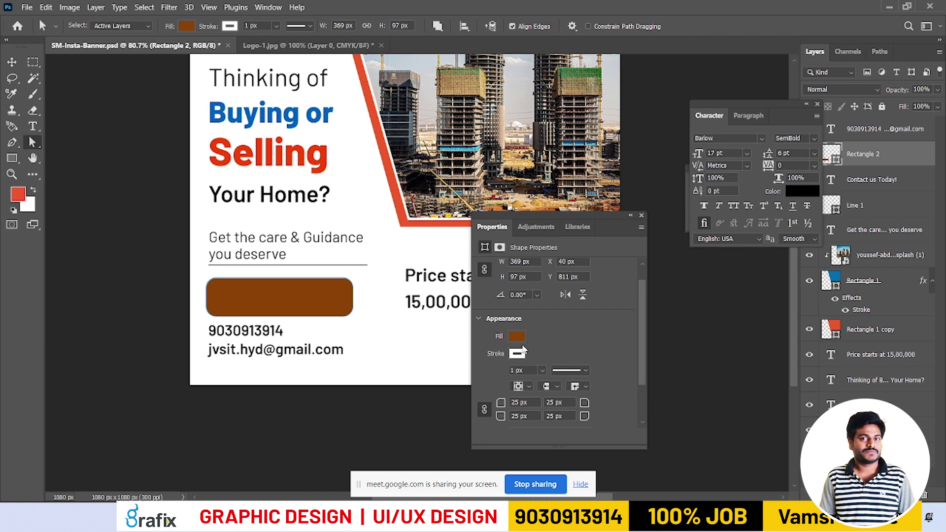
click(518, 339)
key(Escape)
key(v)
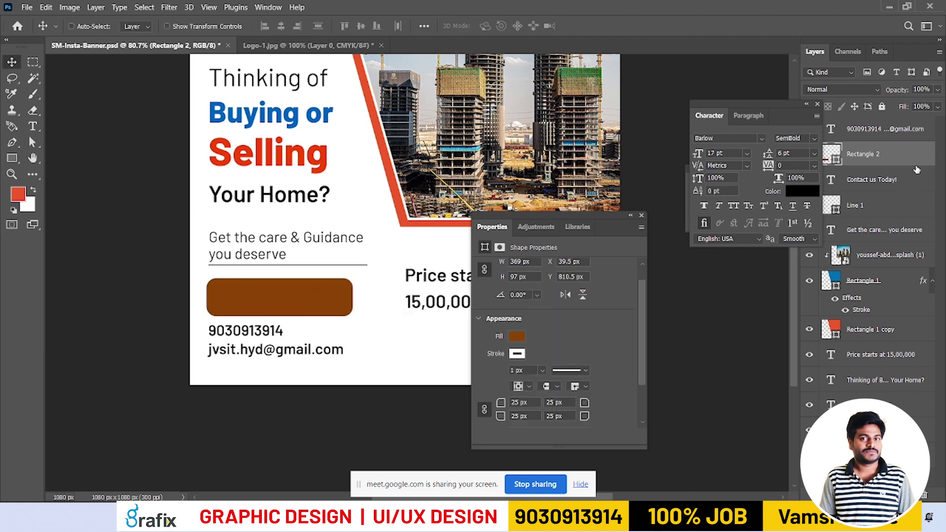
right_click(286, 306)
click(299, 314)
click(518, 354)
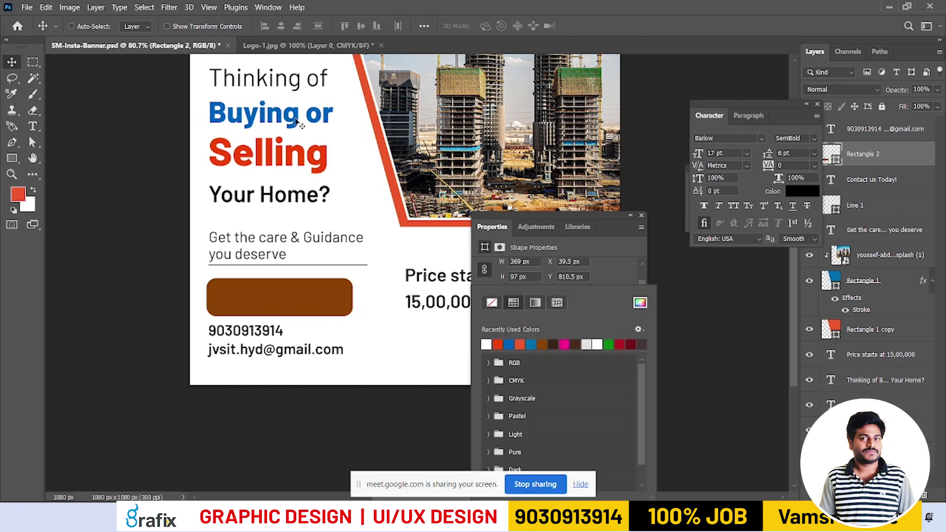
click(509, 344)
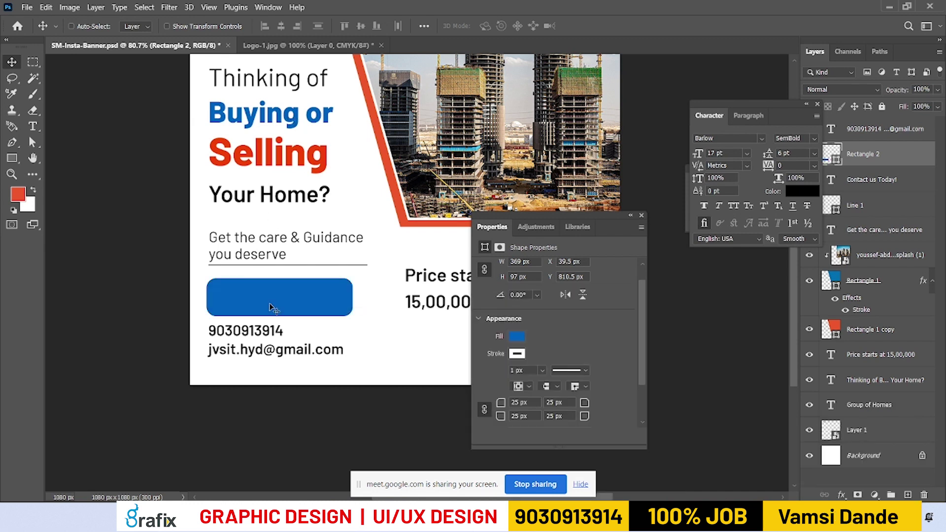
Reorder the rectangle layer relative to the button text and Line 1 with Ctrl+[ and Ctrl+]
key(ctrl+bracketleft)
key(ctrl+bracketleft)
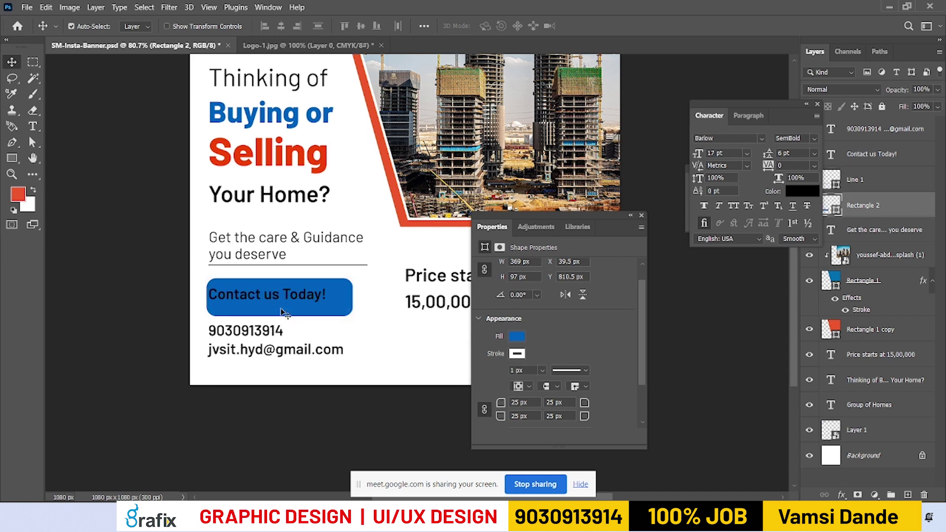
key(ctrl+bracketright)
drag(770, 102, 735, 94)
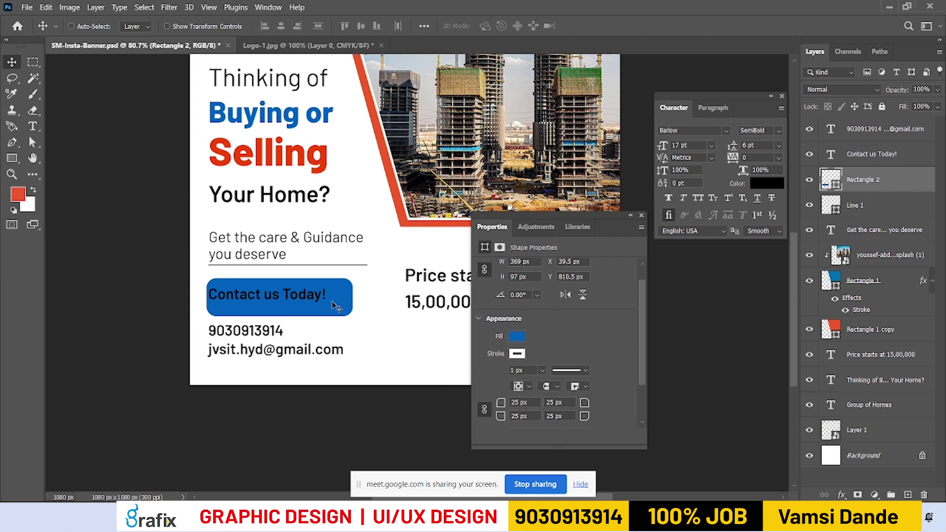
Move the 'Contact us Today!' text layer above Rectangle 2 in the layer stack
click(888, 160)
key(ctrl+bracketleft)
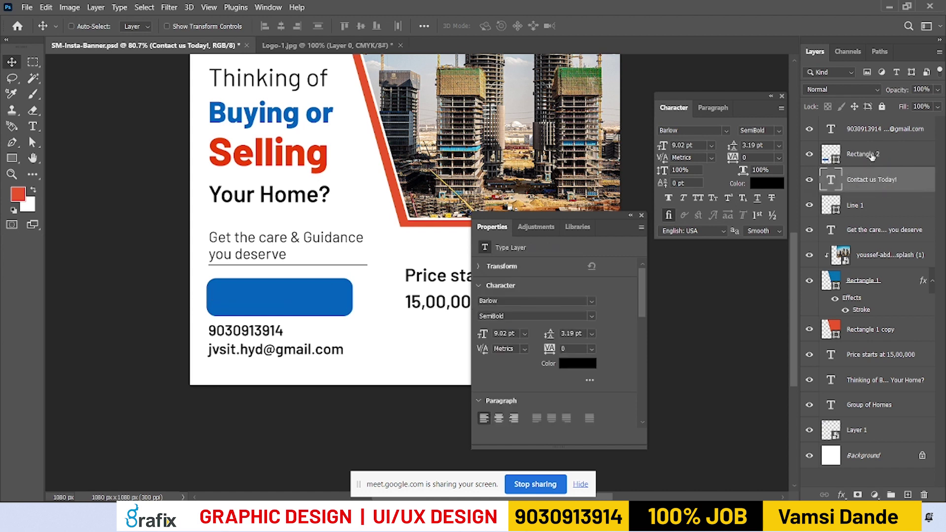
click(896, 156)
drag(895, 180, 893, 148)
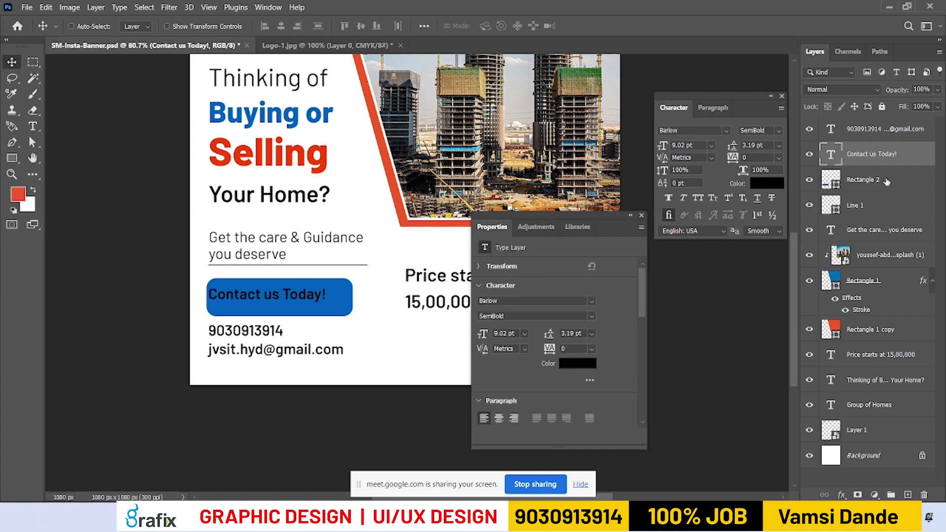
click(882, 185)
click(896, 164)
Centre 'Contact us Today!' vertically on the blue button with Align Vertical Centers
drag(312, 298, 324, 307)
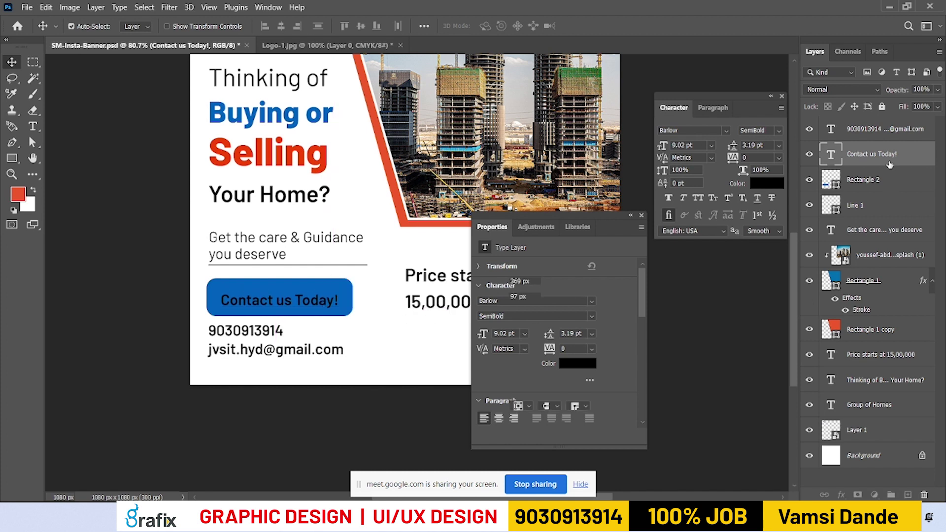
ctrl+click(887, 185)
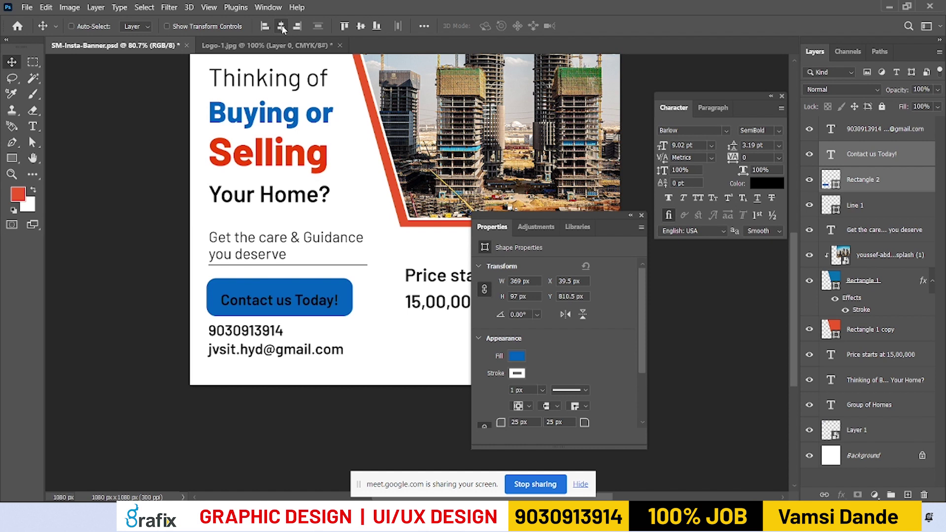
click(356, 29)
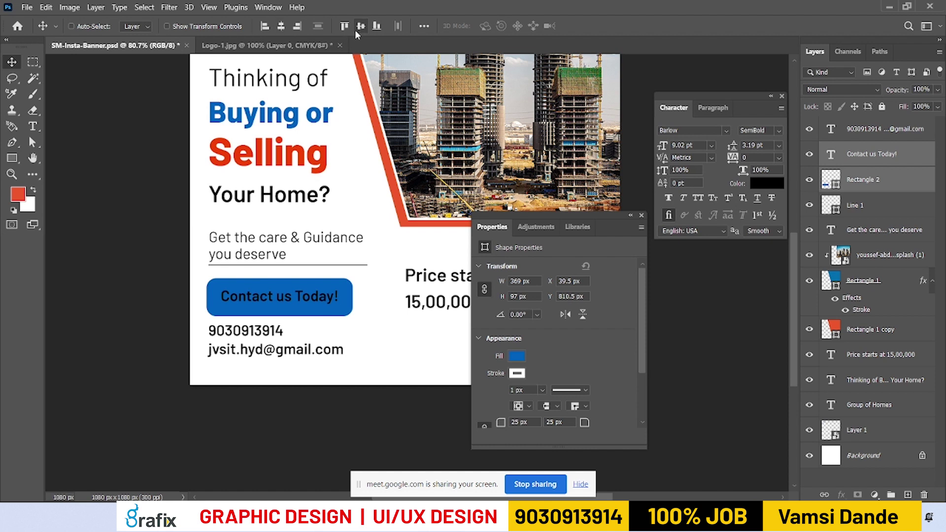
Make the 'Contact us Today!' text white
right_click(278, 302)
click(296, 308)
key(t)
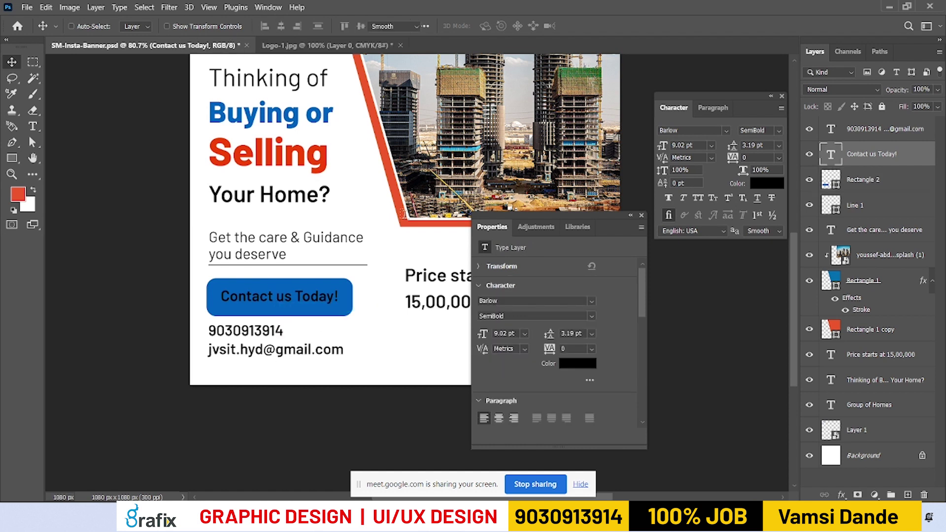
click(492, 26)
click(377, 126)
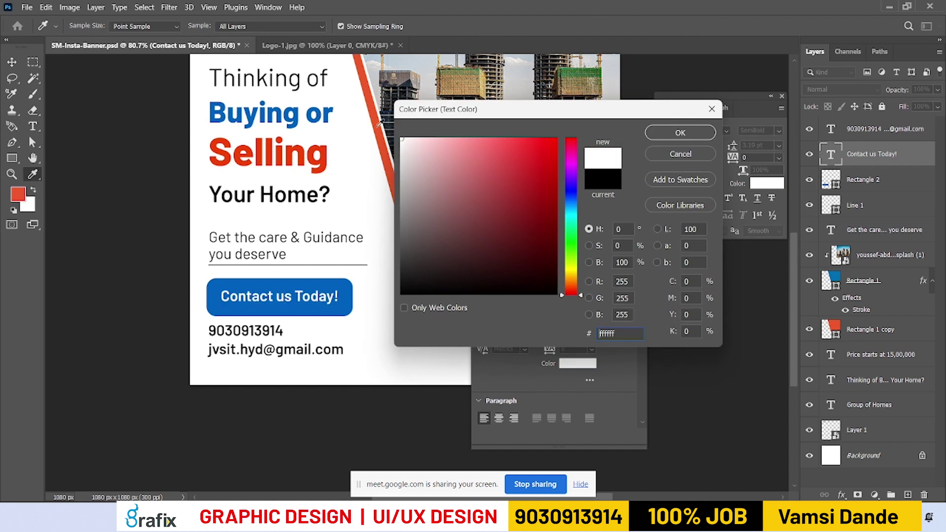
click(691, 135)
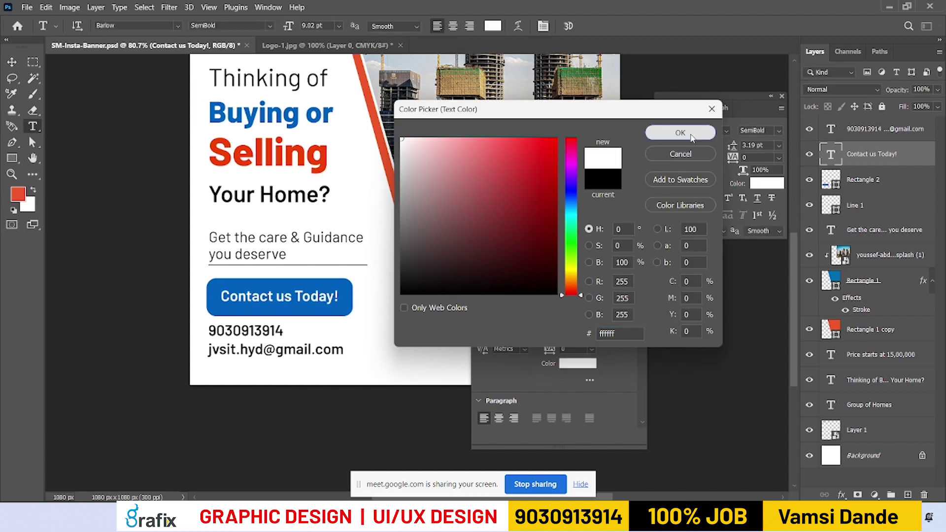
key(v)
Open the phone and e-mail contact text layer for editing
right_click(258, 341)
click(264, 349)
double_click(267, 350)
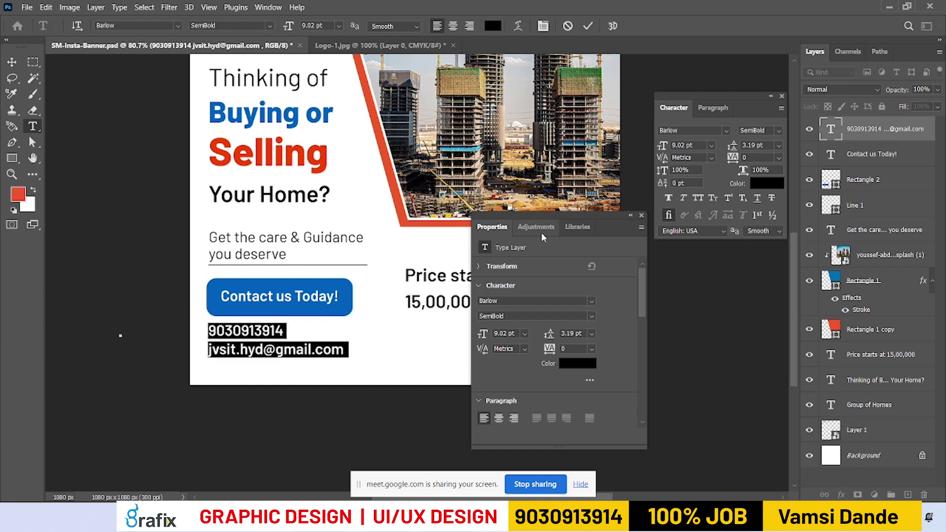
Set the contact details to Regular, and make the phone number Barlow Bold at 14.86 pt
click(779, 132)
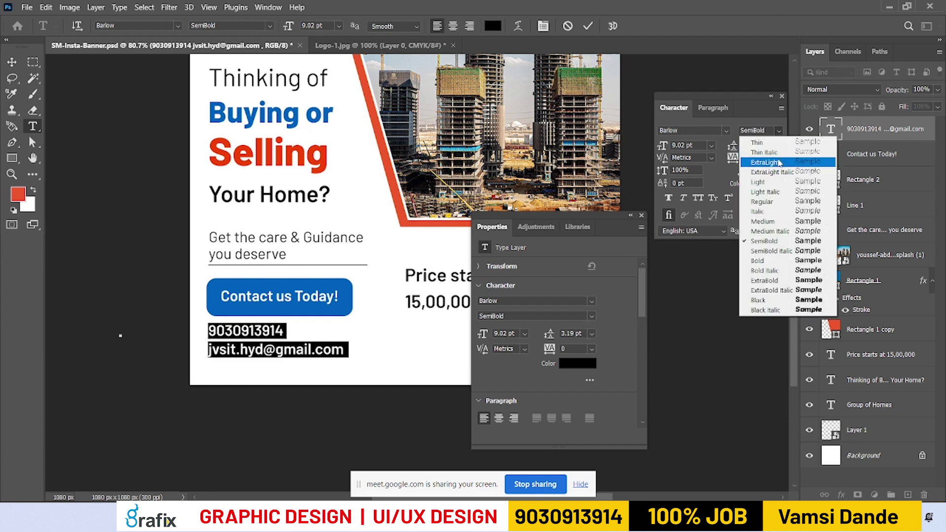
click(779, 201)
click(325, 326)
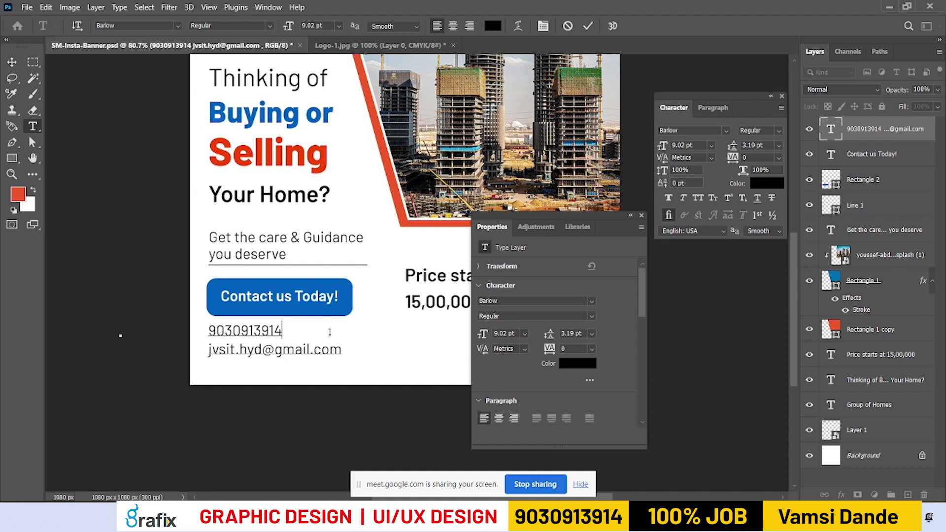
drag(295, 328, 91, 321)
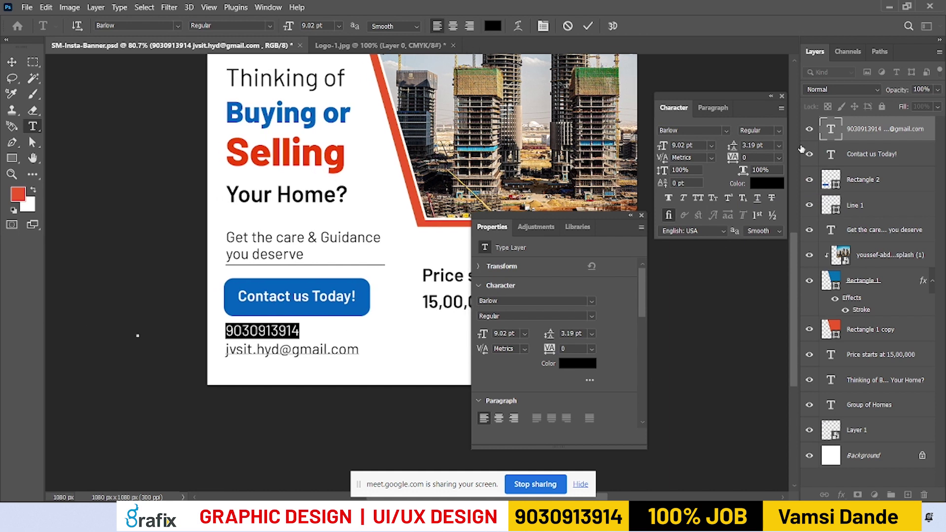
click(778, 130)
click(764, 261)
key(ctrl+shift+period)
key(ctrl+shift+period)
key(ctrl+shift+period)
key(ctrl+shift+period)
key(ctrl+shift+period)
key(ctrl+shift+period)
key(ctrl+shift+period)
key(ctrl+shift+period)
key(ctrl+shift+period)
key(ctrl+shift+period)
key(ctrl+shift+period)
key(ctrl+shift+period)
key(ctrl+shift+period)
key(ctrl+shift+period)
key(ctrl+Return)
key(v)
Nudge the contact details down and right, then preview the full banner without panels
key(shift+Down)
key(shift+Down)
key(shift+Right)
key(Down)
key(Down)
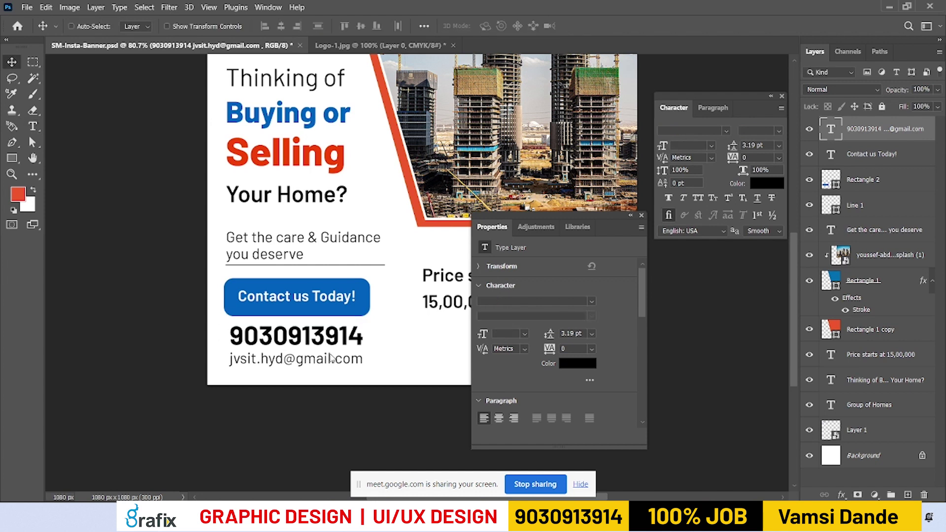
key(Tab)
drag(574, 286, 368, 356)
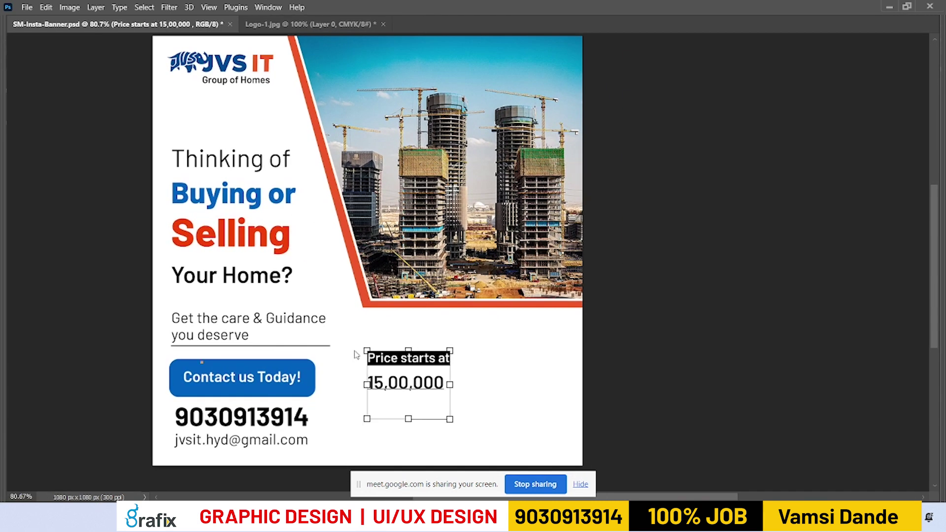
Enlarge the 15,00,000 price, add space above it, and scale the price block and move it lower
drag(447, 381, 363, 388)
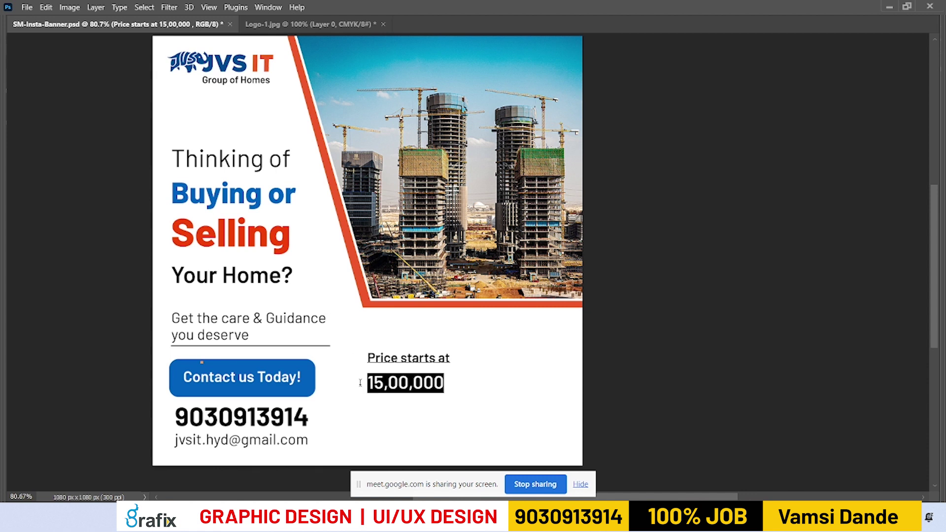
key(ctrl+shift+period)
key(ctrl+shift+period)
key(ctrl+shift+period)
key(ctrl+shift+period)
key(ctrl+shift+period)
key(ctrl+shift+period)
key(ctrl+shift+period)
key(ctrl+shift+period)
key(ctrl+shift+period)
key(ctrl+shift+period)
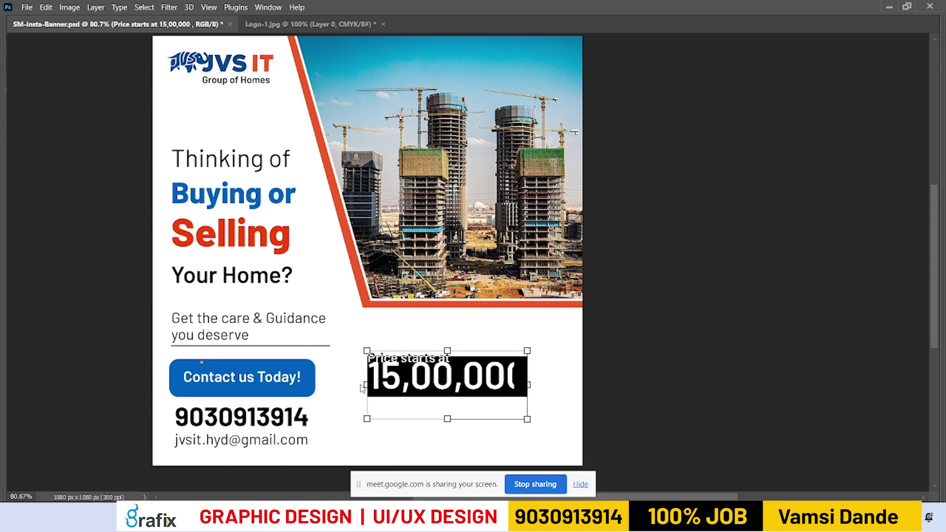
key(alt+Down)
key(alt+Down)
key(alt+Down)
key(alt+Down)
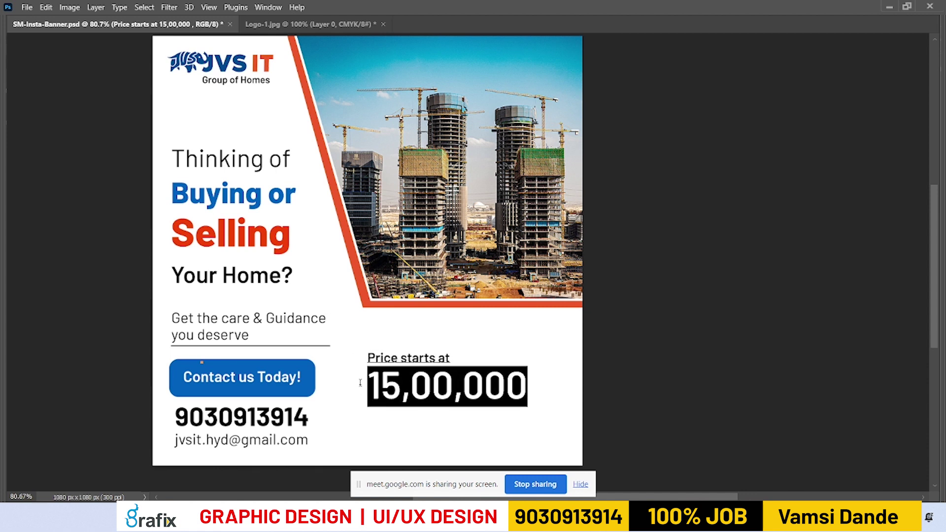
key(ctrl+Return)
drag(408, 387, 417, 418)
key(ctrl+t)
drag(534, 383, 562, 370)
key(Return)
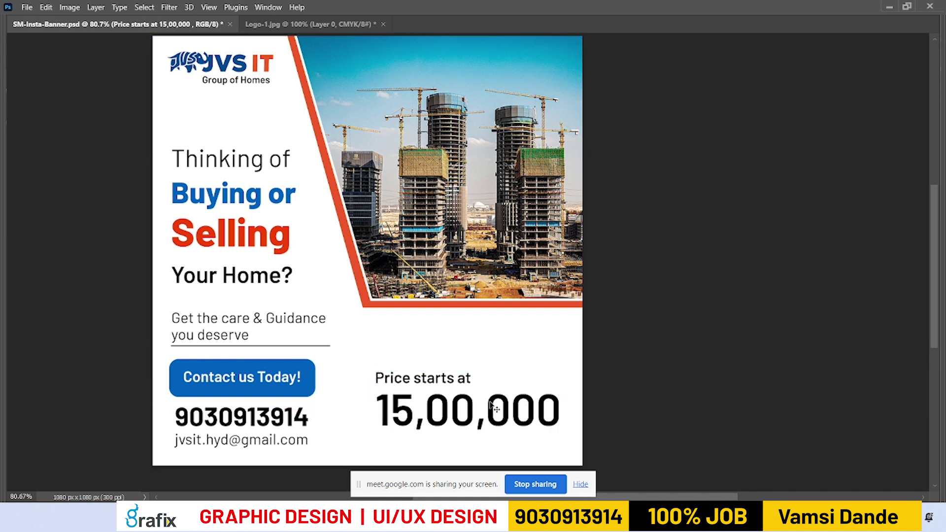
drag(495, 407, 495, 419)
Make the 15,00,000 price figure ExtraBold
key(t)
drag(388, 425, 680, 444)
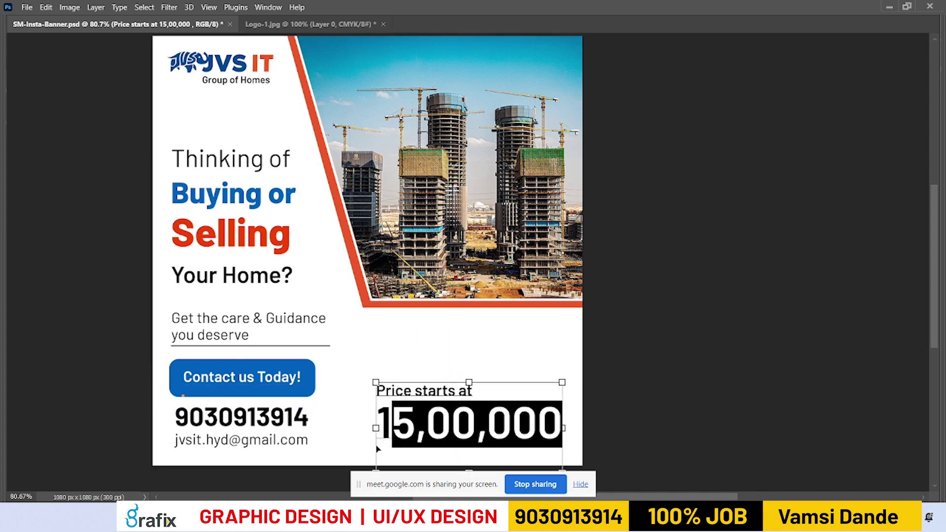
drag(379, 429, 674, 426)
key(ctrl+t)
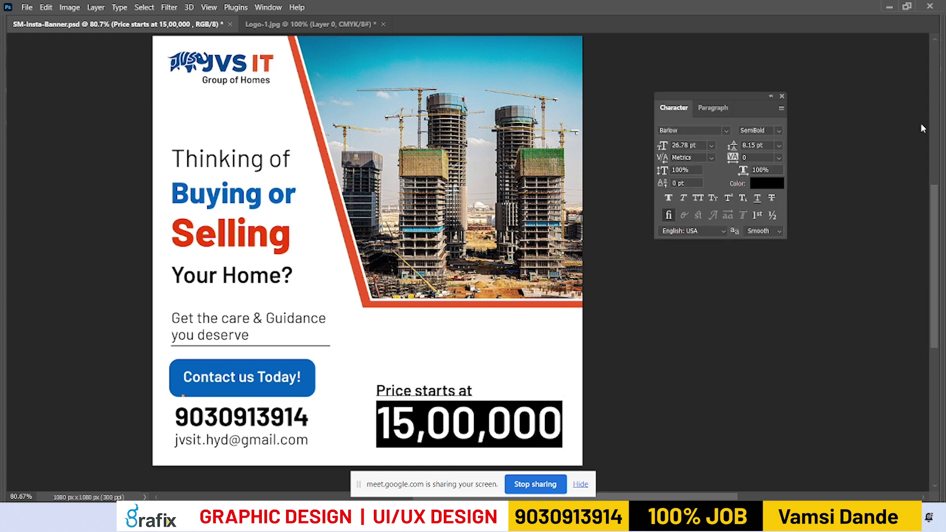
click(781, 132)
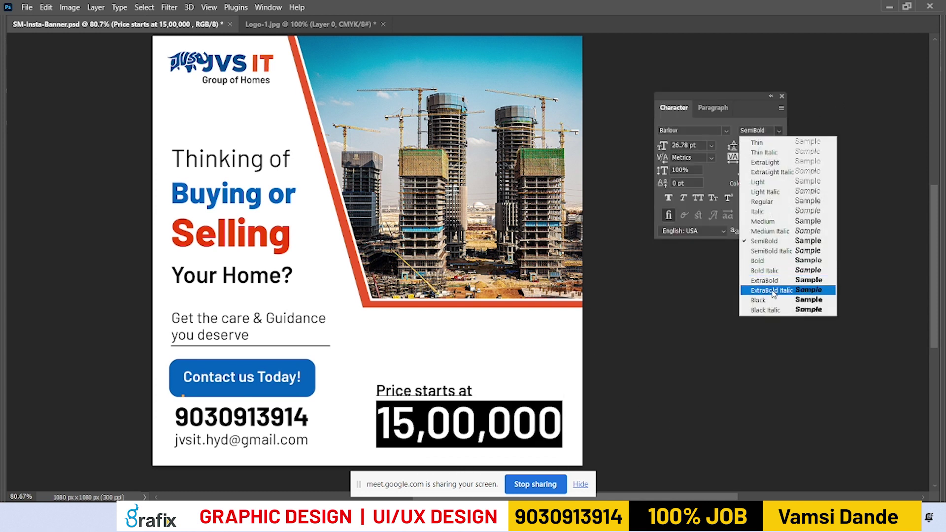
click(754, 281)
Set the 'Price starts at' label to Regular weight
drag(471, 402, 312, 380)
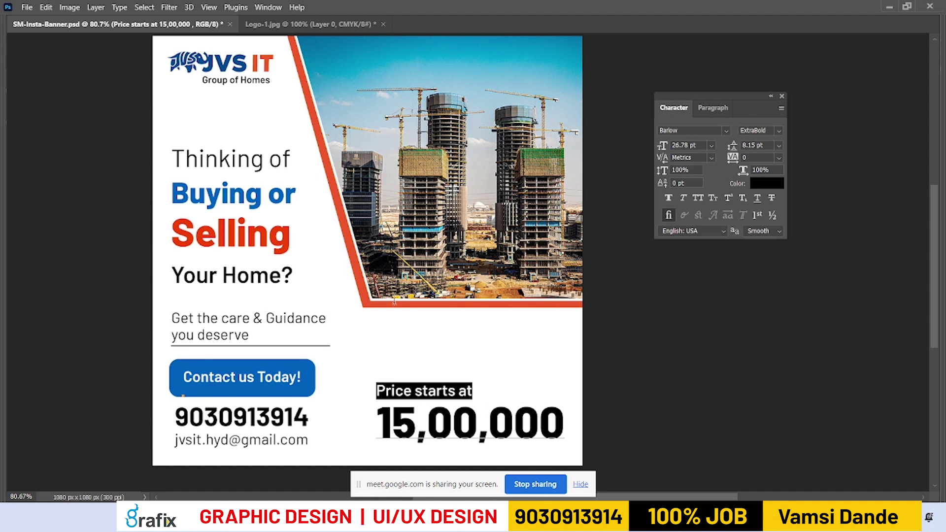
click(779, 131)
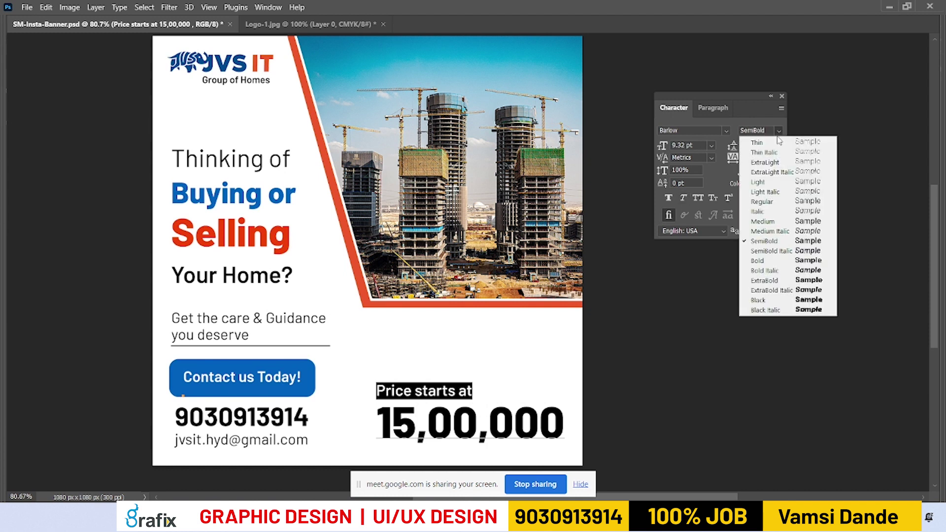
click(762, 201)
click(740, 320)
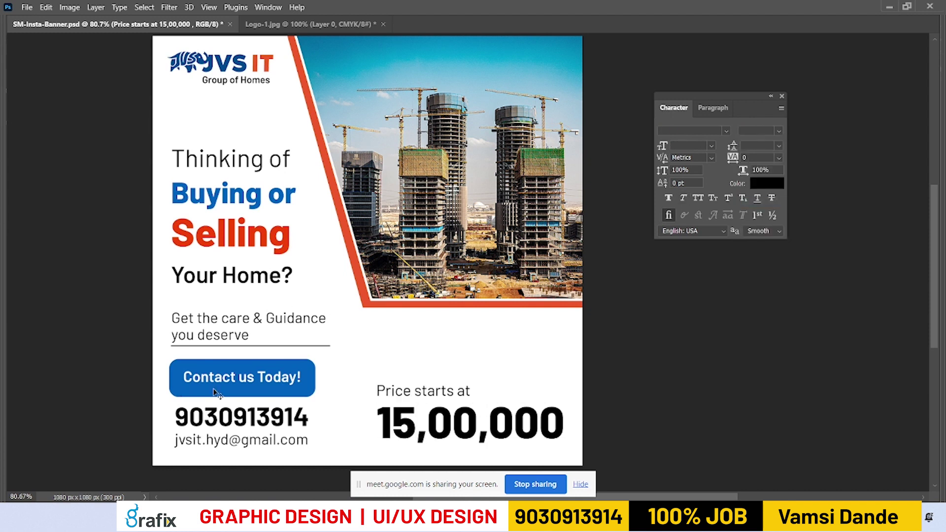
Finish editing the tagline and save the banner with Ctrl+S
key(ctrl+a)
click(712, 246)
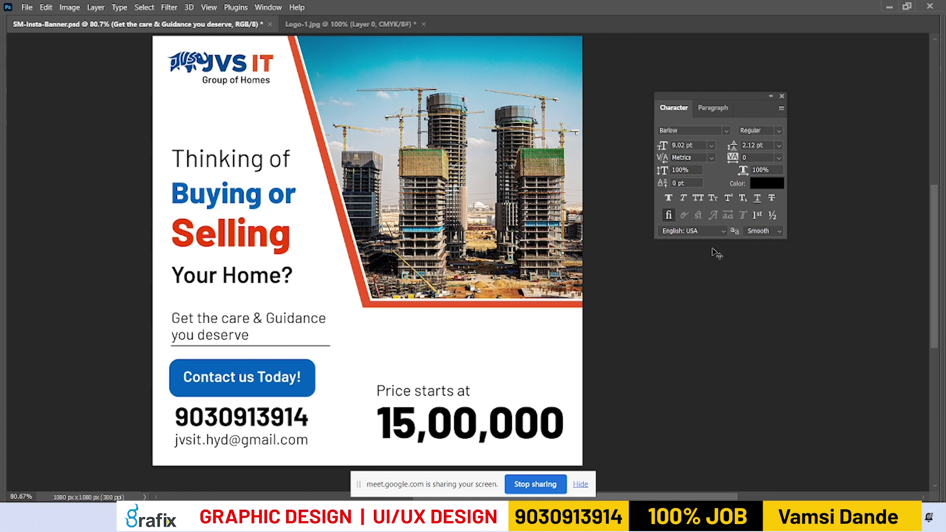
key(ctrl+s)
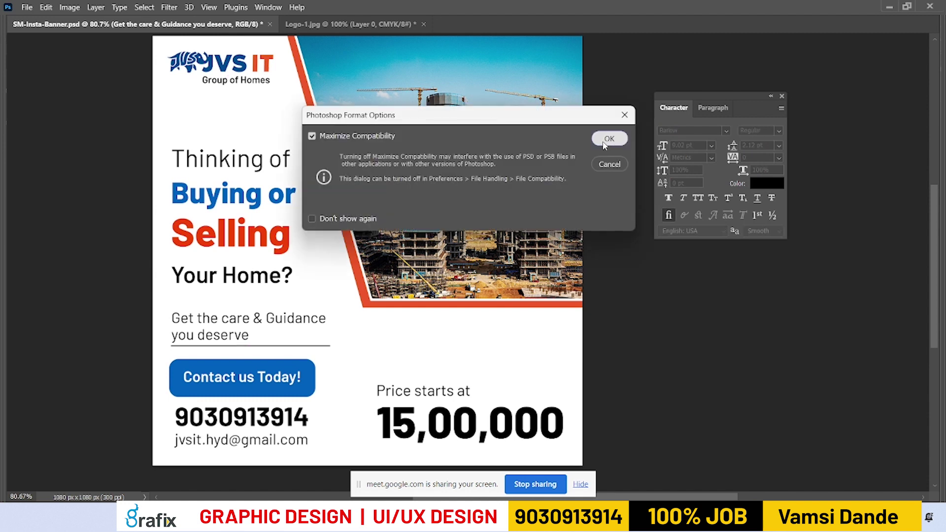
Confirm the save with Maximize Compatibility, then select the photo layer
click(611, 140)
scroll(409, 178, down, 1)
right_click(436, 173)
click(447, 180)
mouse_move(448, 179)
mouse_down()
mouse_move(449, 163)
mouse_move(448, 177)
mouse_up()
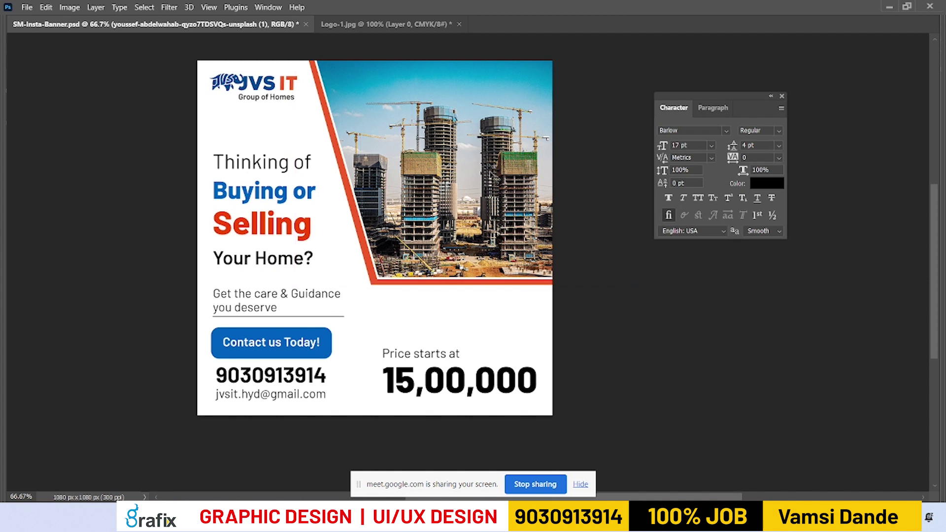
Pick through the logo, Group of Homes, Rectangle 1 and photo layers on the canvas
right_click(300, 86)
click(313, 94)
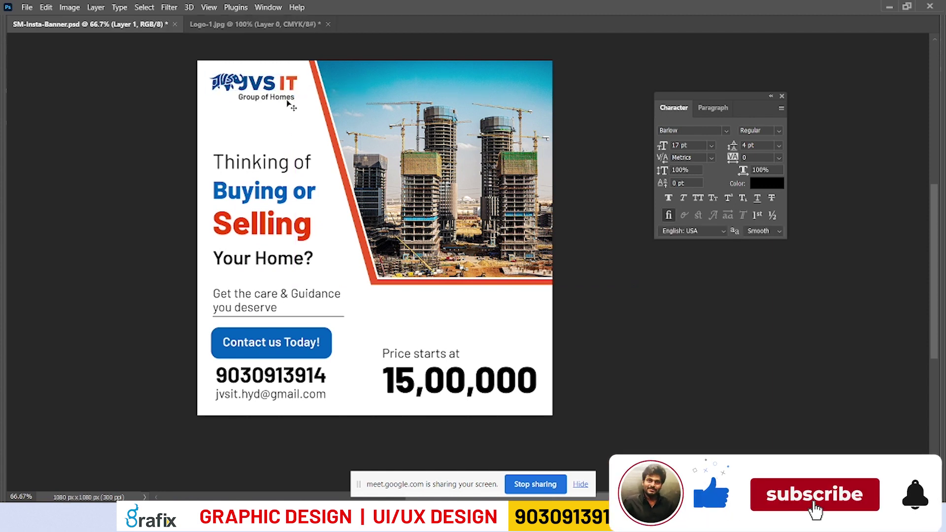
right_click(289, 105)
click(318, 106)
click(368, 133)
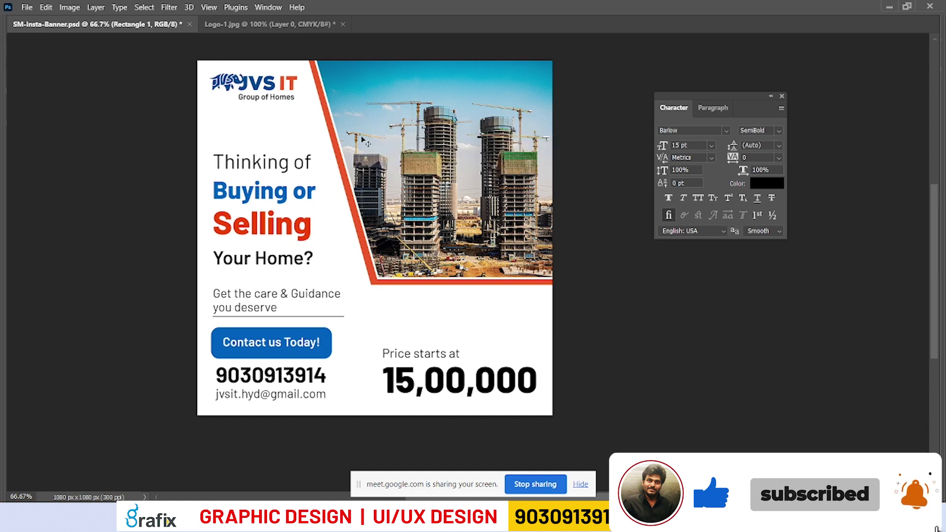
right_click(366, 122)
click(405, 110)
Select Rectangle 1's top-left anchor point with Direct Selection, alongside Rectangle 1 copy
key(Tab)
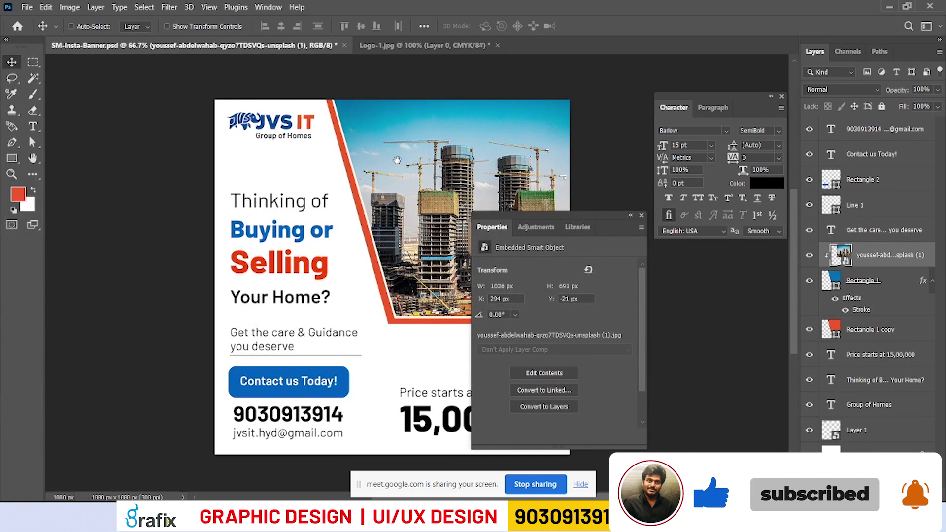
click(897, 280)
key(a)
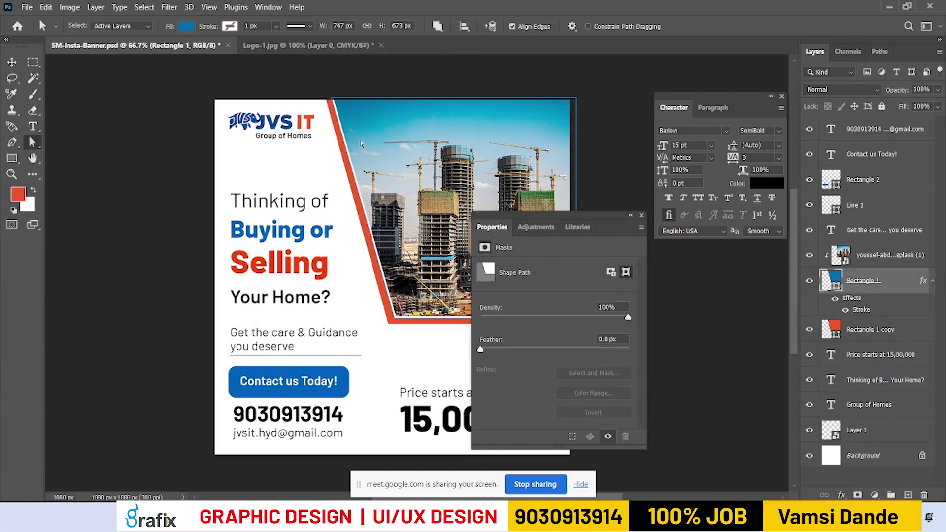
drag(309, 88, 378, 129)
click(864, 328)
shift+click(873, 287)
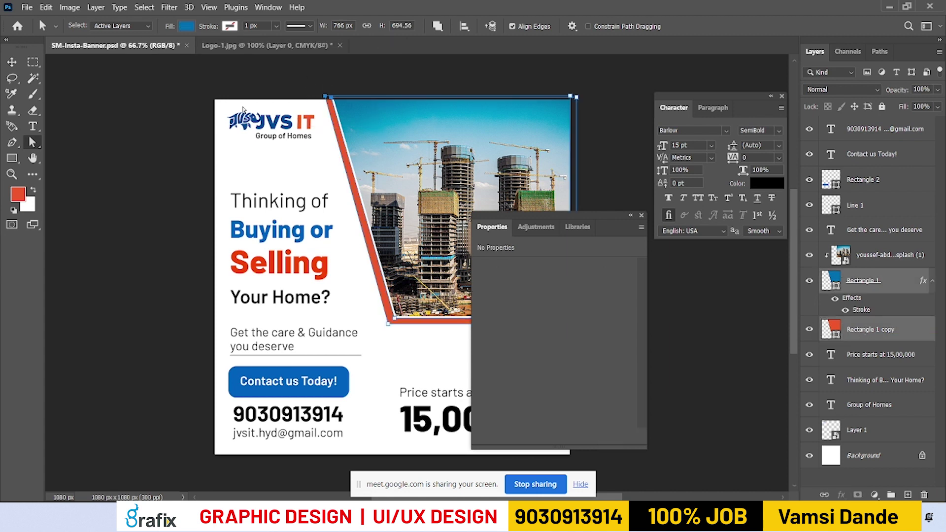
Nudge the panel's left corners so the diagonal edge slants the other way, widening it to 743 px
key(shift+Right)
key(shift+Right)
key(shift+Right)
key(shift+Right)
key(shift+Right)
key(shift+Right)
key(shift+Right)
key(shift+Right)
key(shift+Right)
key(shift+Right)
key(shift+Right)
key(shift+Right)
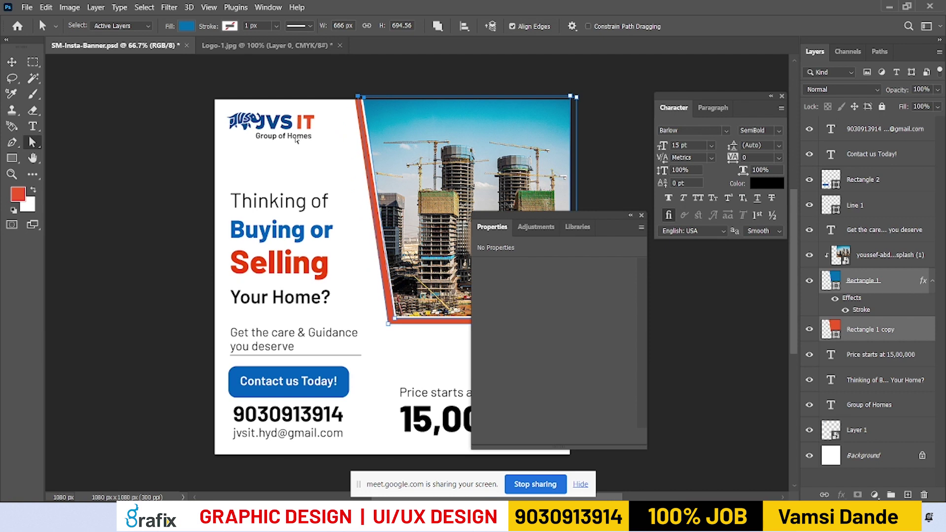
key(shift+Right)
key(shift+Right)
key(shift+Right)
key(shift+Right)
key(shift+Right)
key(shift+Right)
key(shift+Right)
key(shift+Right)
key(shift+Right)
key(shift+Right)
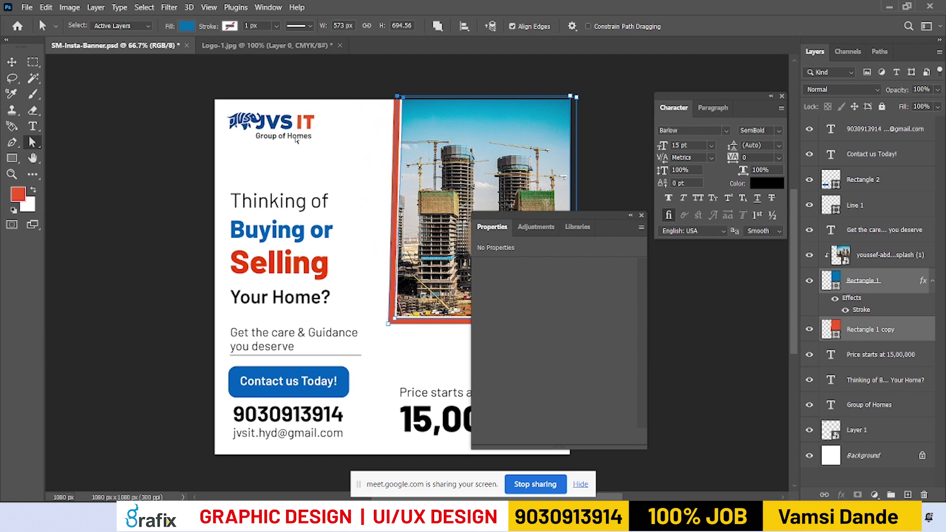
key(shift+Left)
key(shift+Left)
key(shift+Left)
key(shift+Left)
key(shift+Left)
key(shift+Left)
key(shift+Left)
key(shift+Left)
key(shift+Left)
key(shift+Left)
key(shift+Left)
key(shift+Left)
key(shift+Left)
key(shift+Left)
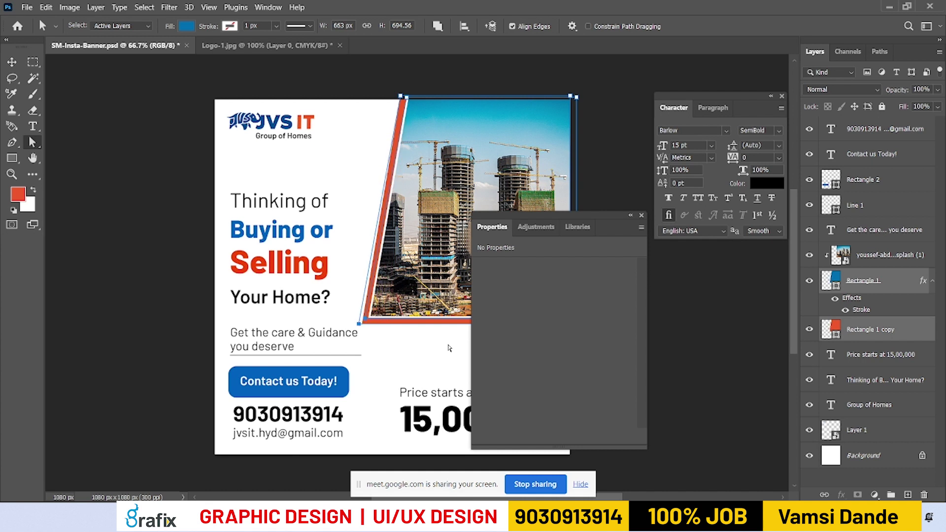
key(shift+Left)
key(shift+Left)
key(shift+Left)
key(shift+Left)
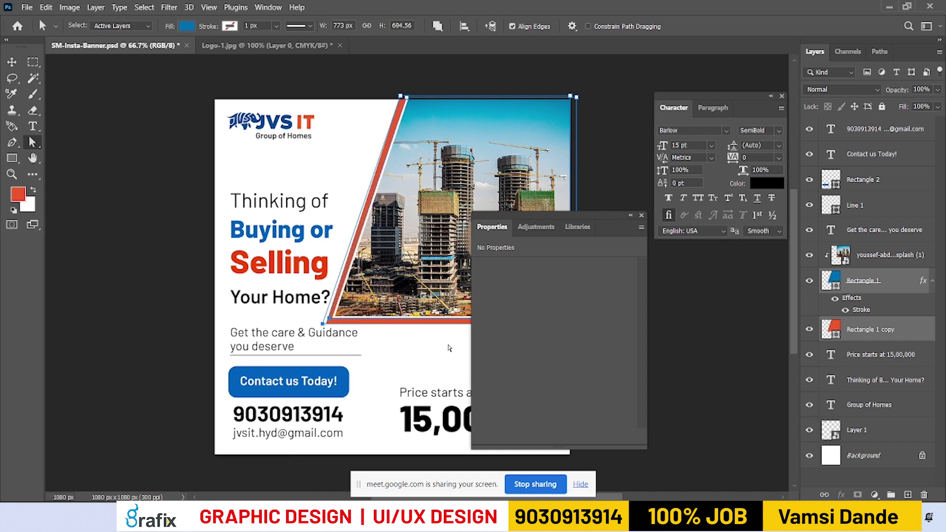
key(shift+Right)
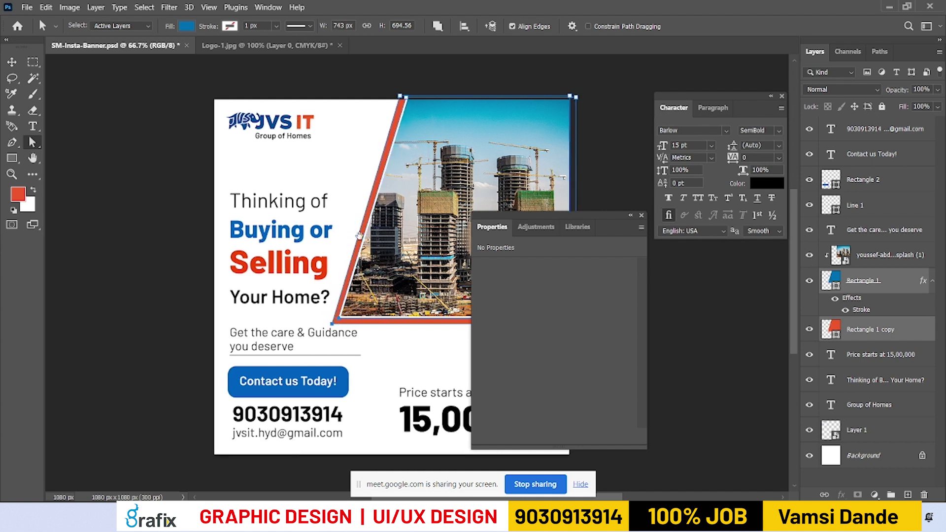
drag(374, 237, 333, 256)
key(shift+Left)
key(shift+Left)
key(shift+Left)
key(shift+Left)
key(shift+Left)
key(shift+Left)
key(shift+Left)
key(shift+Left)
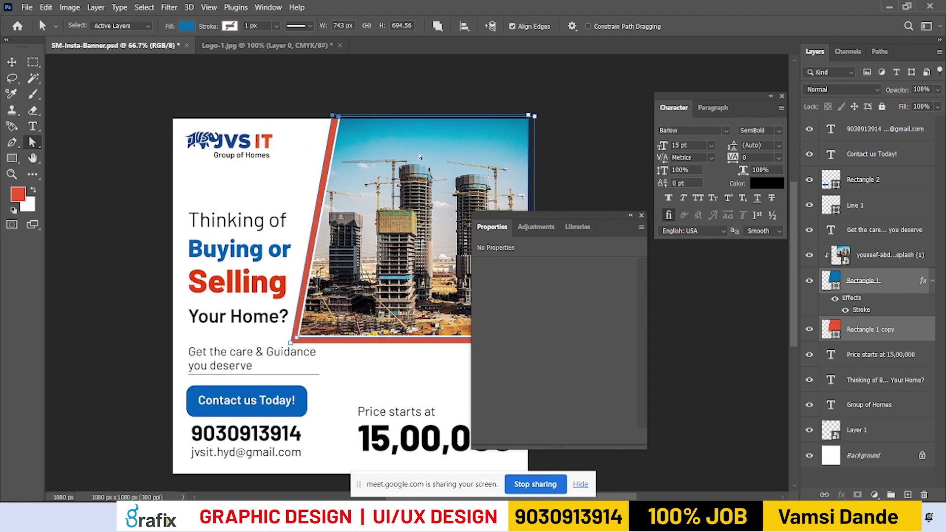
key(v)
drag(343, 148, 321, 123)
Link the JVS IT logo layer (Layer 1) with the Group of Homes tagline layer
ctrl+click(245, 121)
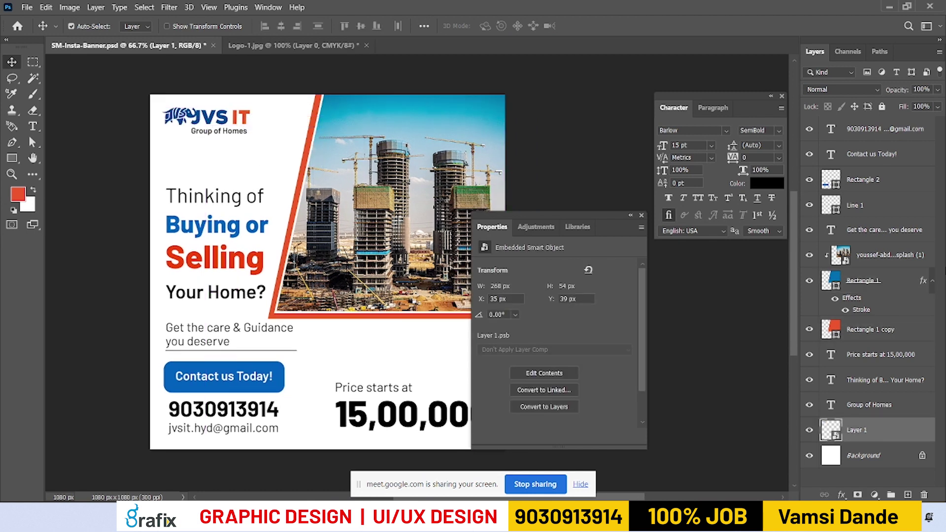
ctrl+shift+right_click(227, 129)
ctrl+shift+click(242, 135)
drag(204, 132, 265, 133)
key(ctrl+z)
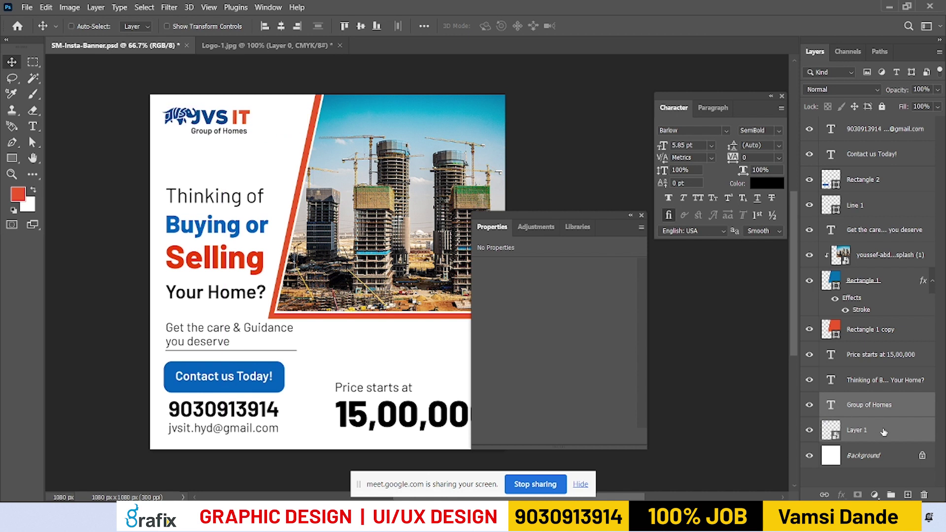
click(903, 431)
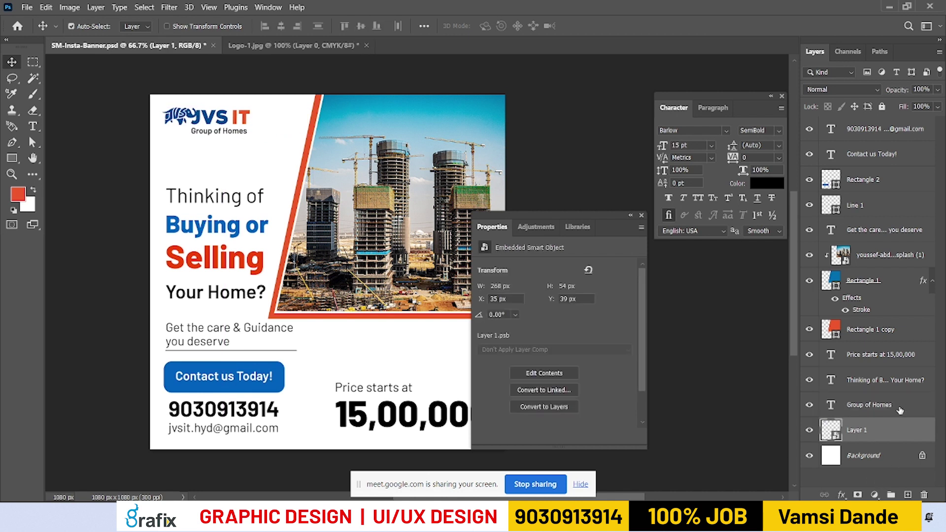
ctrl+click(892, 413)
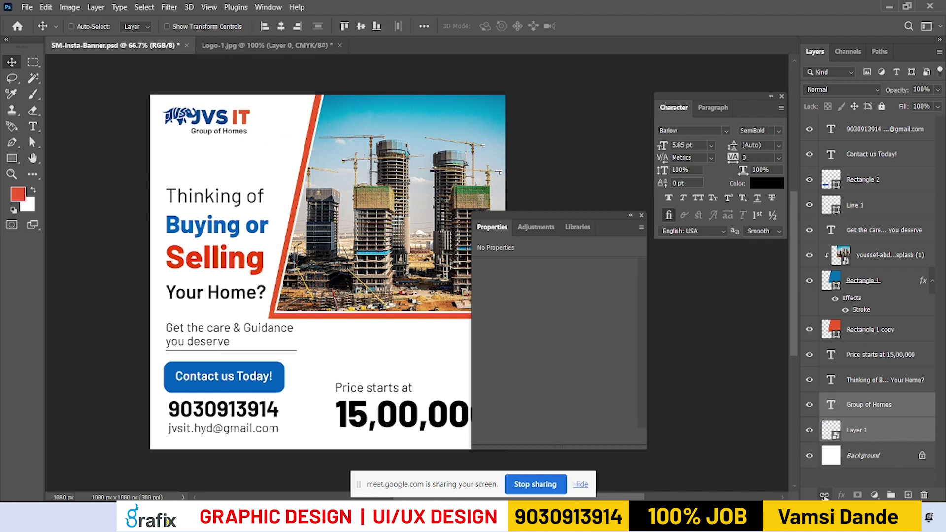
click(915, 441)
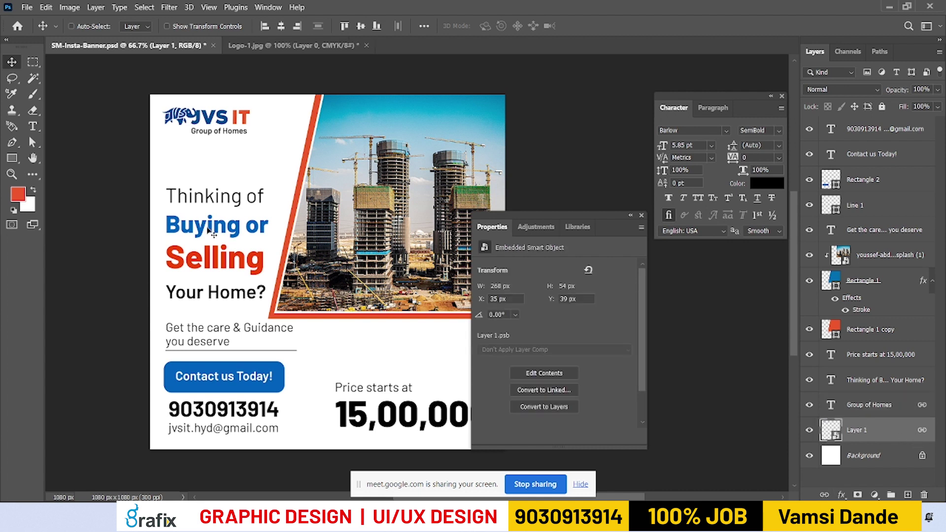
ctrl+click(892, 411)
ctrl+click(895, 406)
ctrl+click(890, 410)
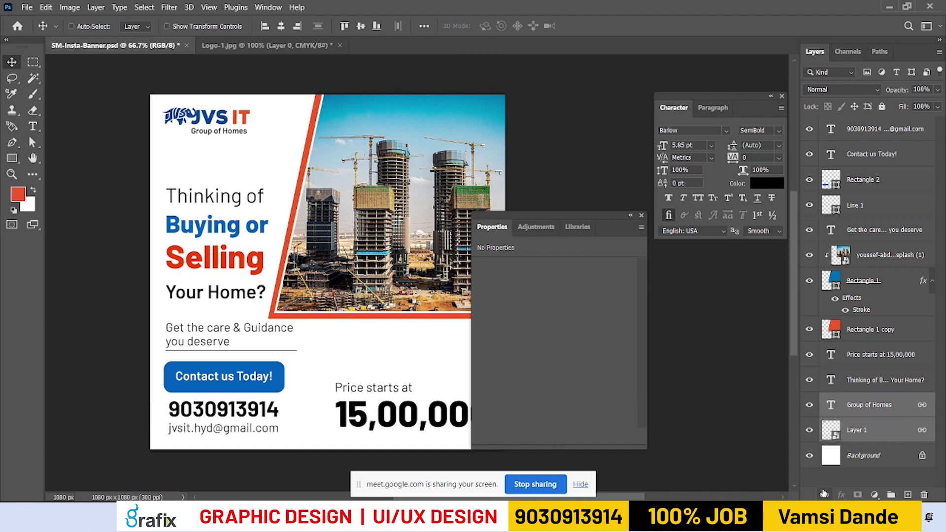
click(887, 437)
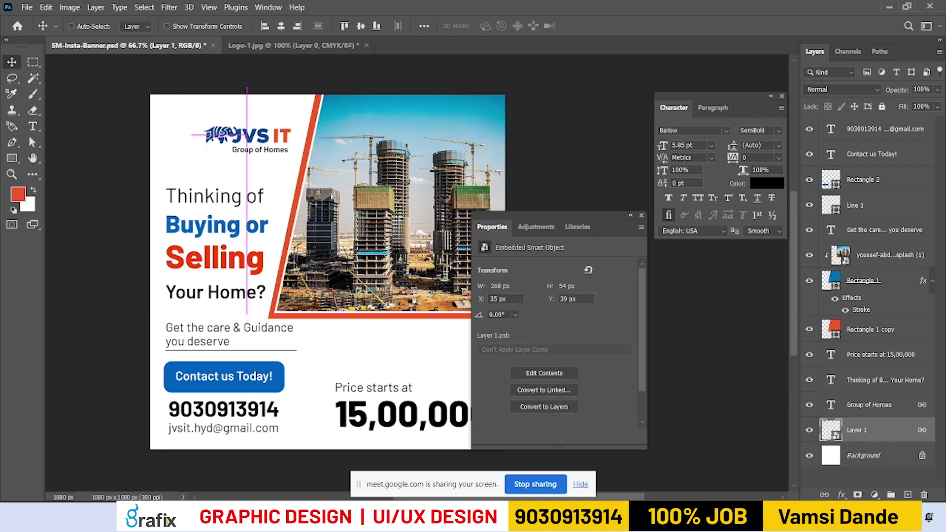
click(870, 404)
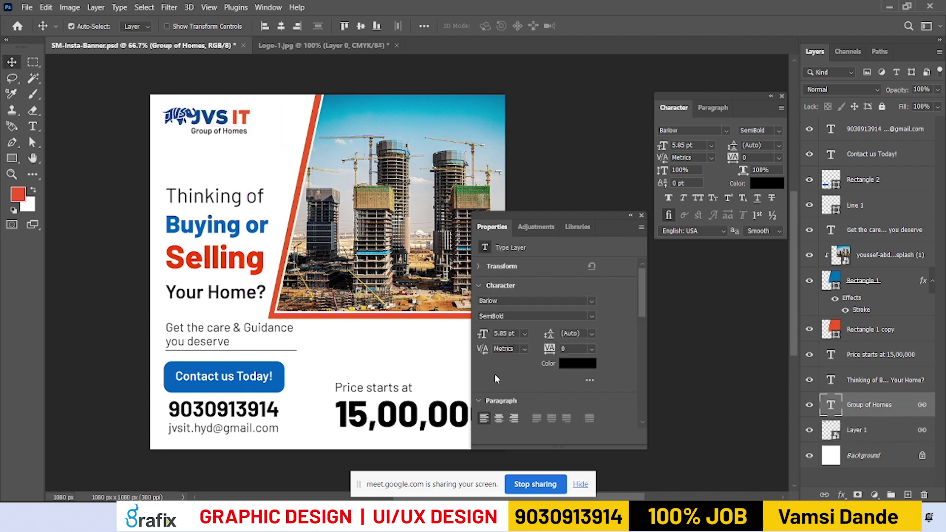
Scale the linked logo and tagline to about 142% and nudge them slightly down
key(ctrl+t)
drag(250, 107, 292, 109)
key(Return)
key(shift+Down)
key(shift+Down)
key(shift+Down)
key(shift+Down)
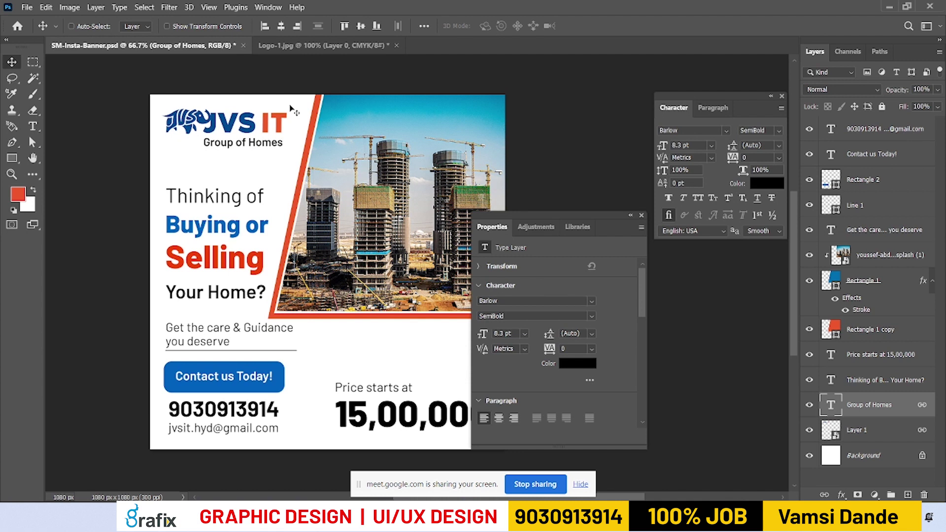
key(Tab)
key(f)
drag(416, 378, 351, 383)
Color the price digits 15,00,000 with the red sampled from the logo's IT
key(t)
click(508, 409)
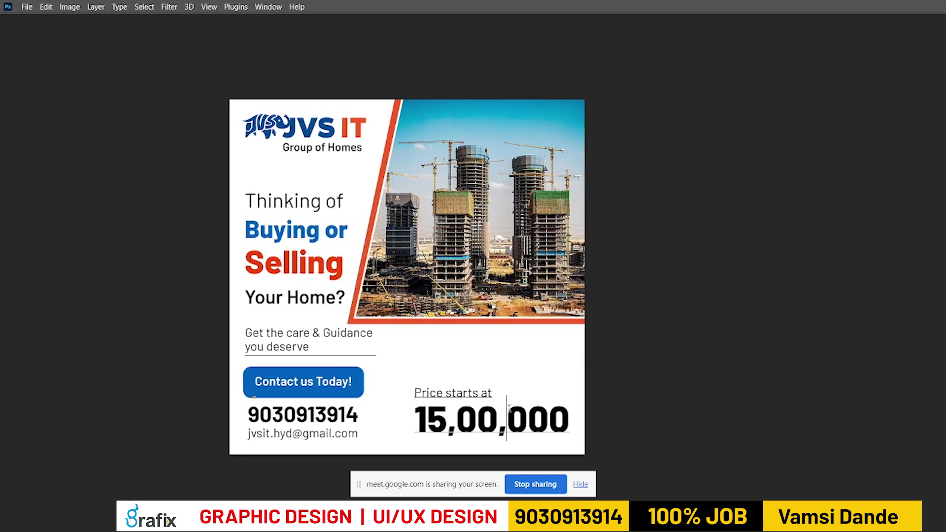
key(ctrl+a)
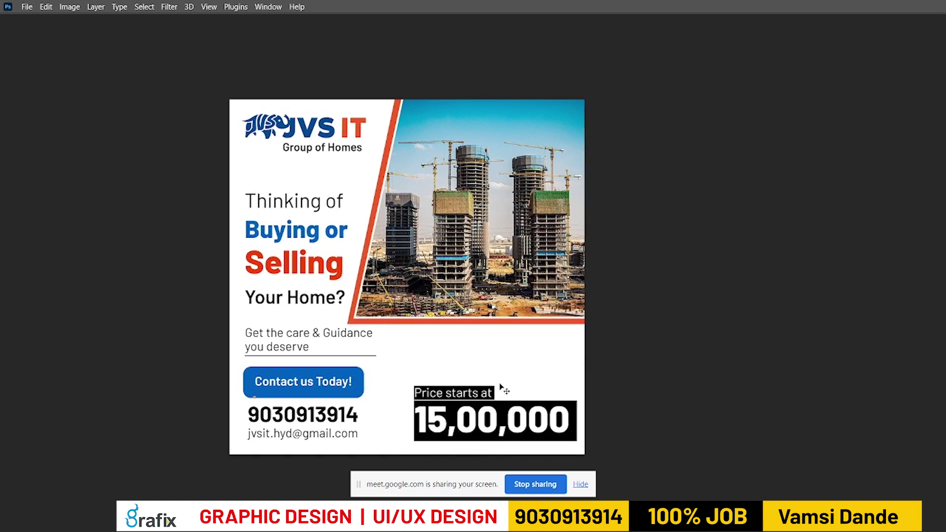
drag(570, 413, 413, 407)
key(ctrl+t)
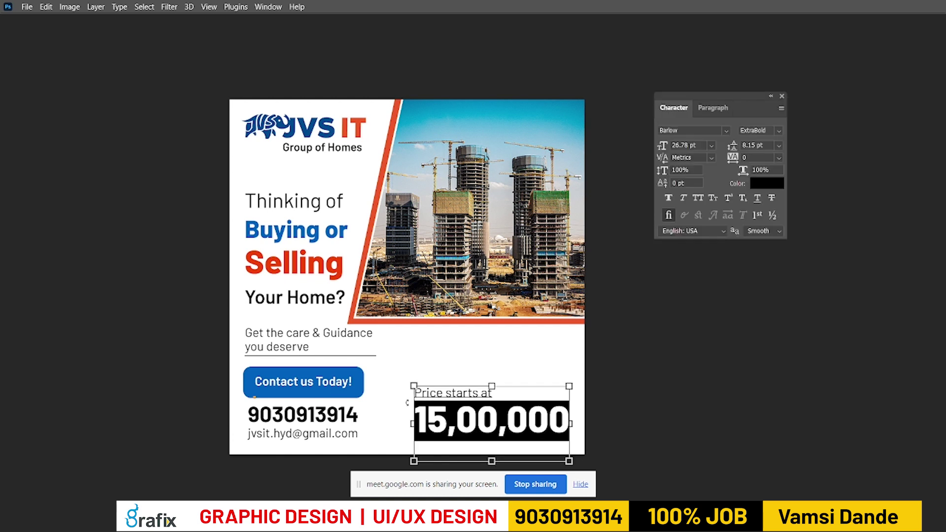
click(768, 184)
click(362, 122)
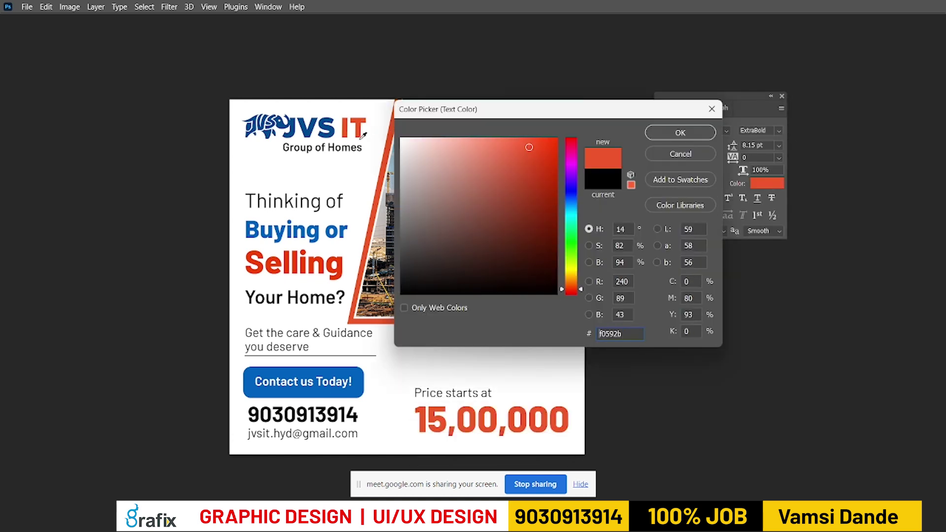
key(Return)
click(768, 184)
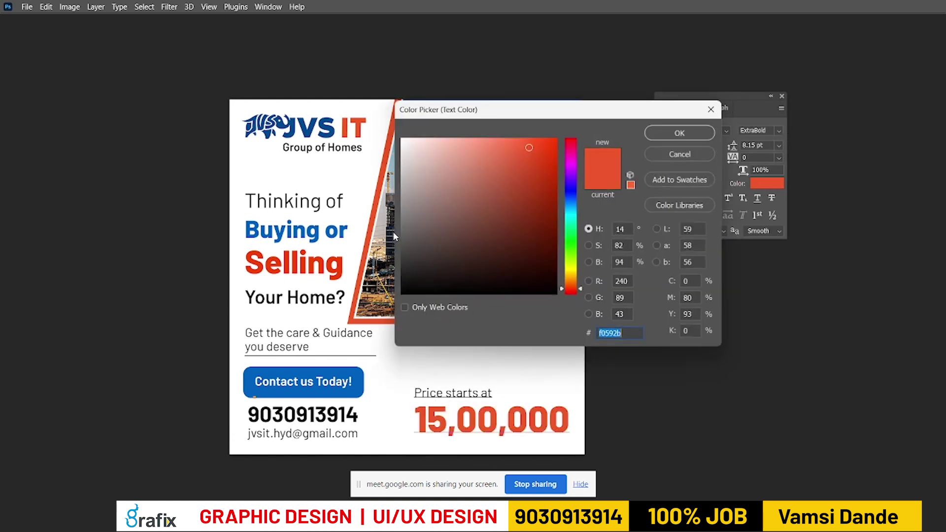
click(343, 260)
key(Return)
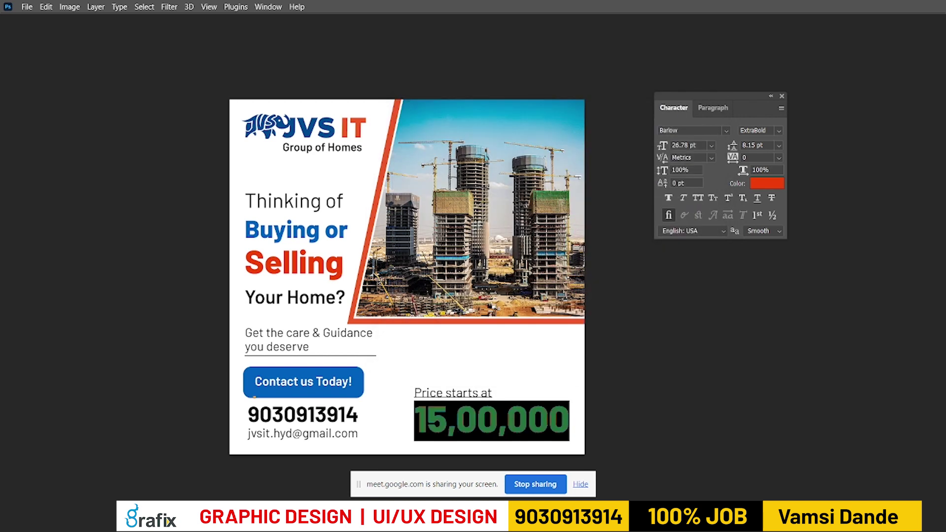
Commit the price text and move the price block slightly left and down
click(416, 388)
drag(486, 400, 477, 406)
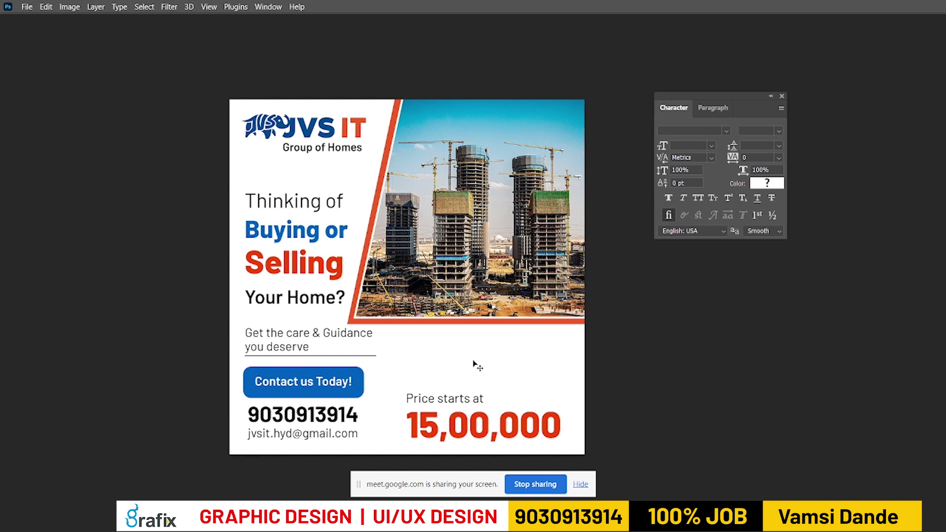
key(Tab)
click(13, 156)
Draw a brown circle with the Ellipse Tool and raise Ellipse 1 near the top of the layers
drag(50, 183, 50, 183)
key(Tab)
drag(466, 281, 552, 367)
drag(616, 225, 304, 222)
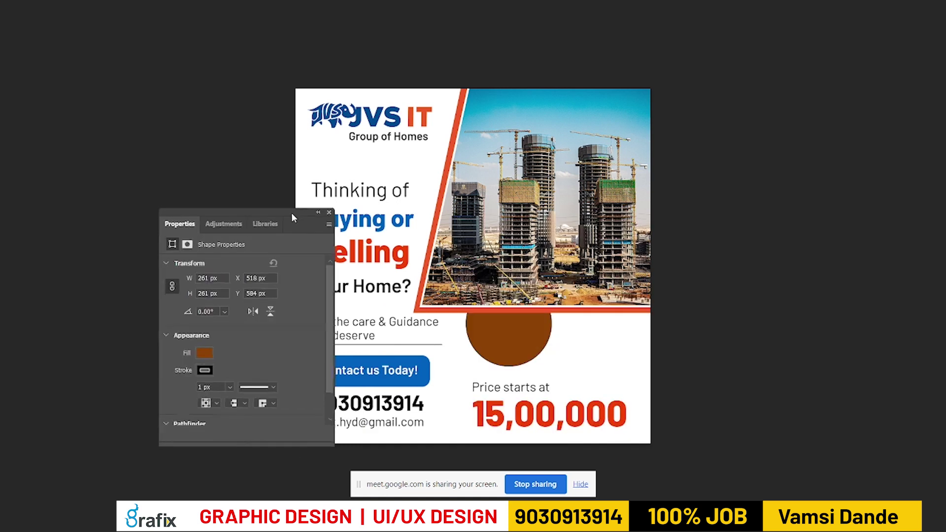
key(Tab)
right_click(462, 366)
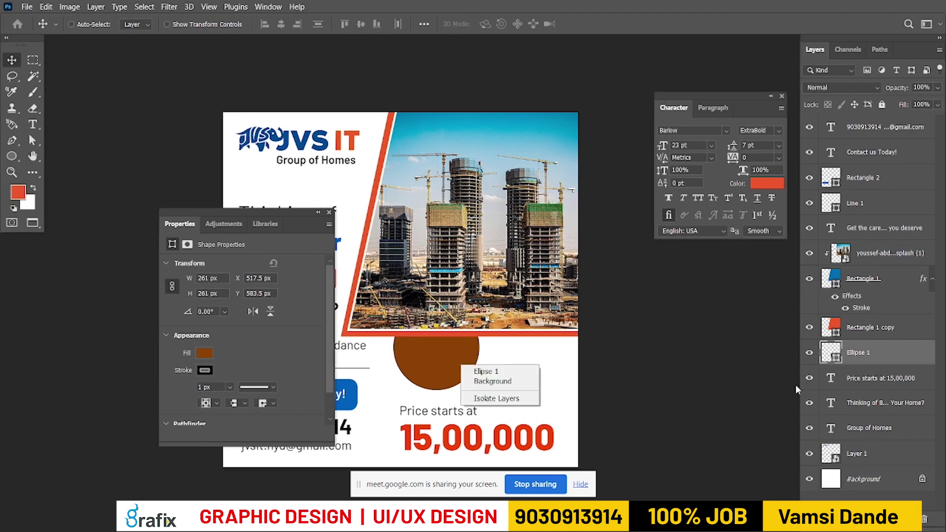
drag(848, 360, 891, 141)
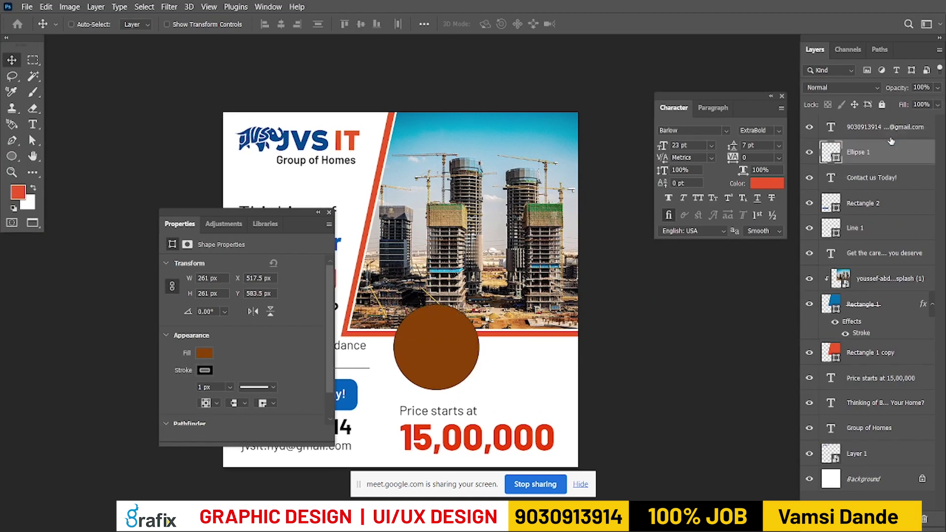
Give the circle a white stroke 7.41 px thick
scroll(442, 207, up, 1)
key(a)
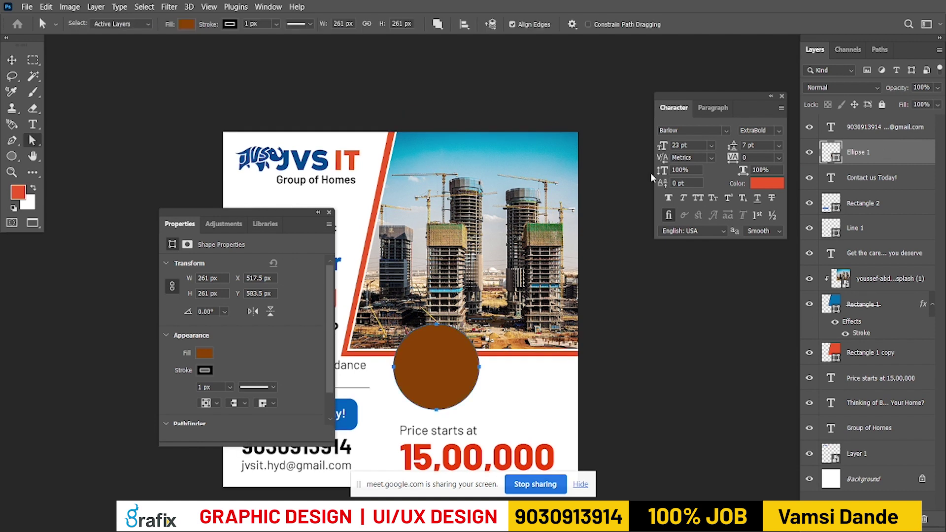
click(230, 23)
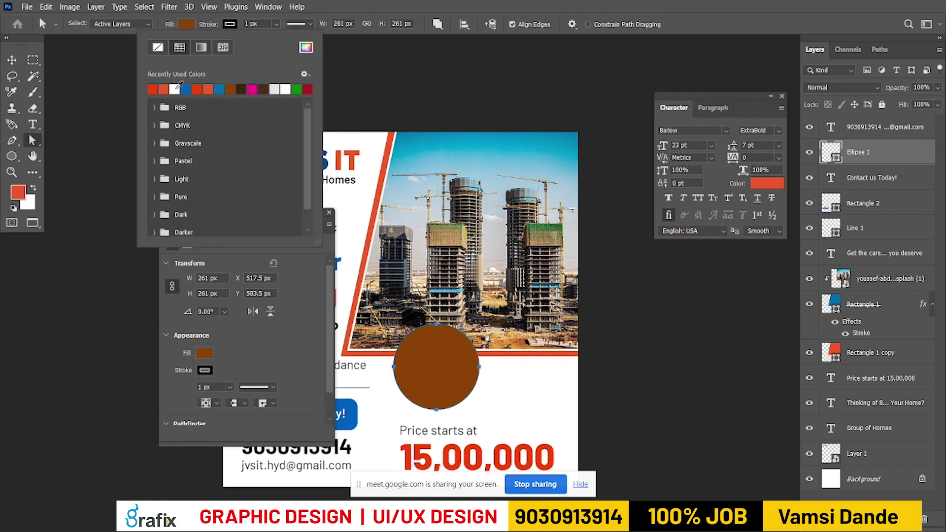
click(178, 88)
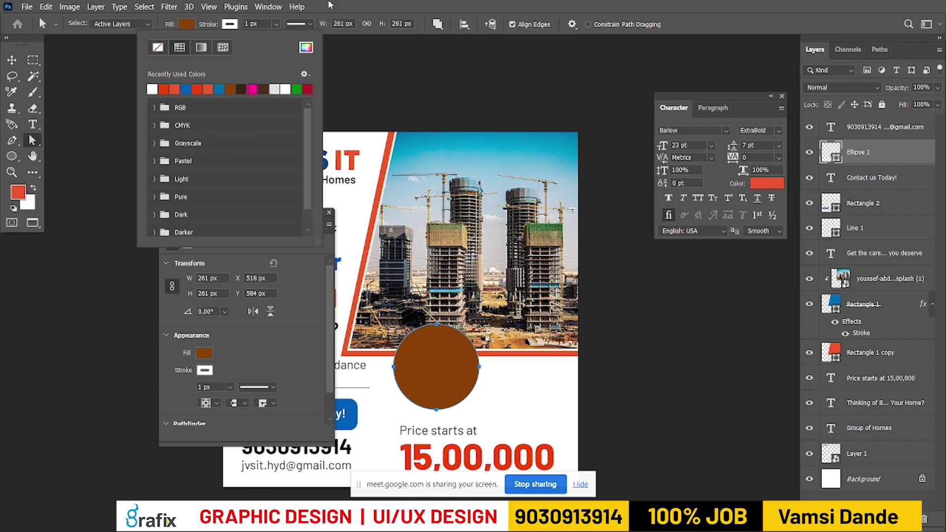
click(270, 24)
click(277, 24)
drag(277, 40, 283, 45)
click(620, 298)
Alt-drag a copy of the circle, Ellipse 1 copy, to sit beside the original
key(v)
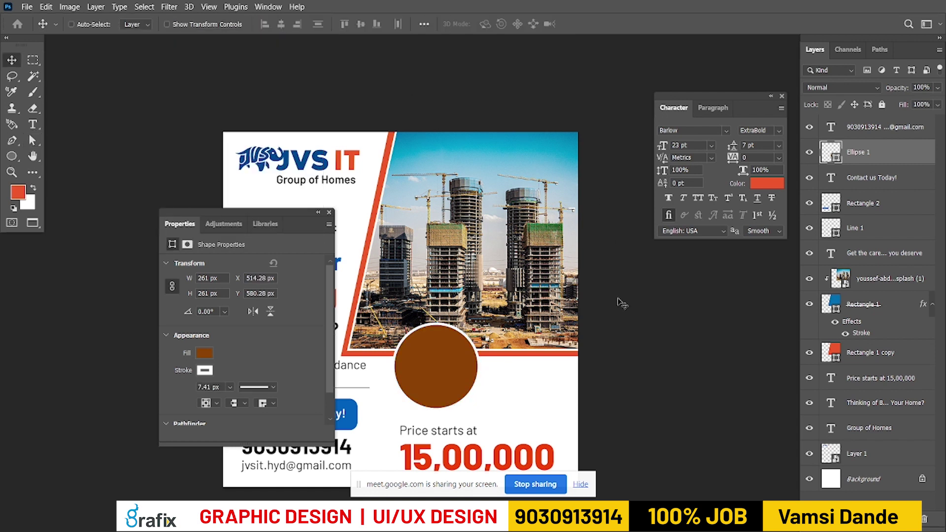
right_click(444, 361)
click(451, 367)
drag(453, 369, 534, 376)
scroll(640, 386, down, 1)
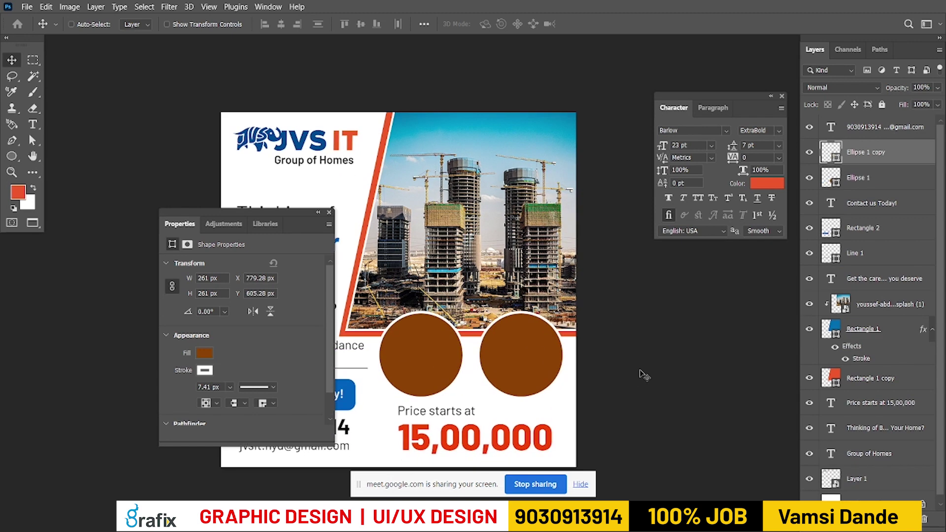
Shrink the price text to about 93.85% and nudge it slightly left
right_click(427, 349)
click(446, 354)
scroll(455, 389, down, 1)
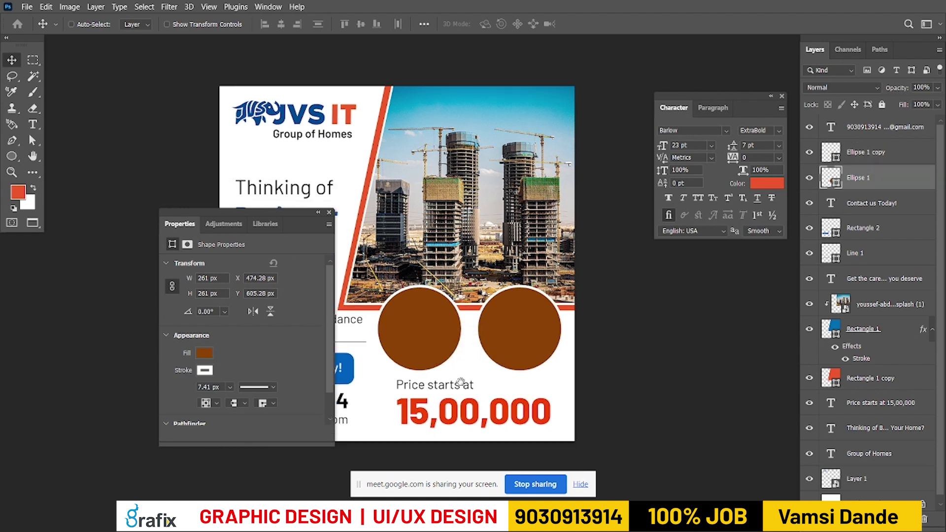
ctrl+click(454, 389)
key(ctrl+t)
drag(554, 376, 546, 380)
key(Return)
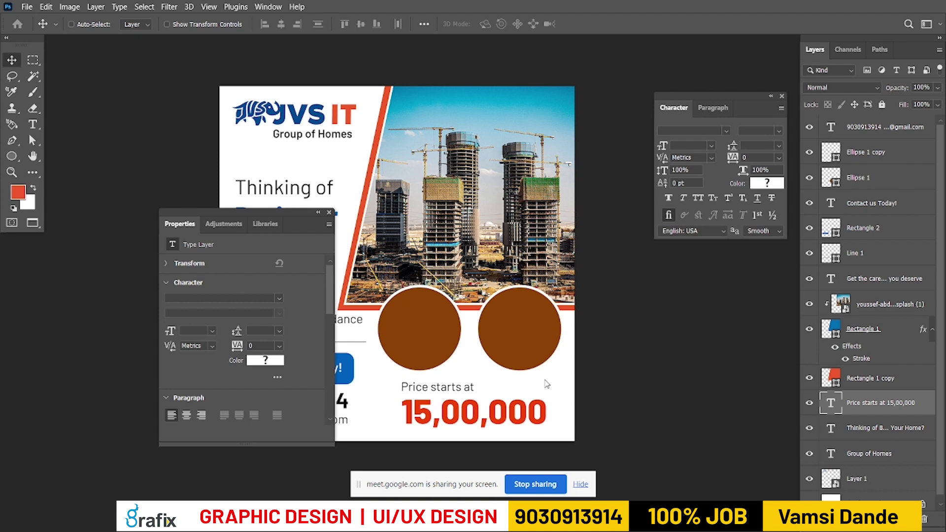
key(Left)
key(Left)
key(Left)
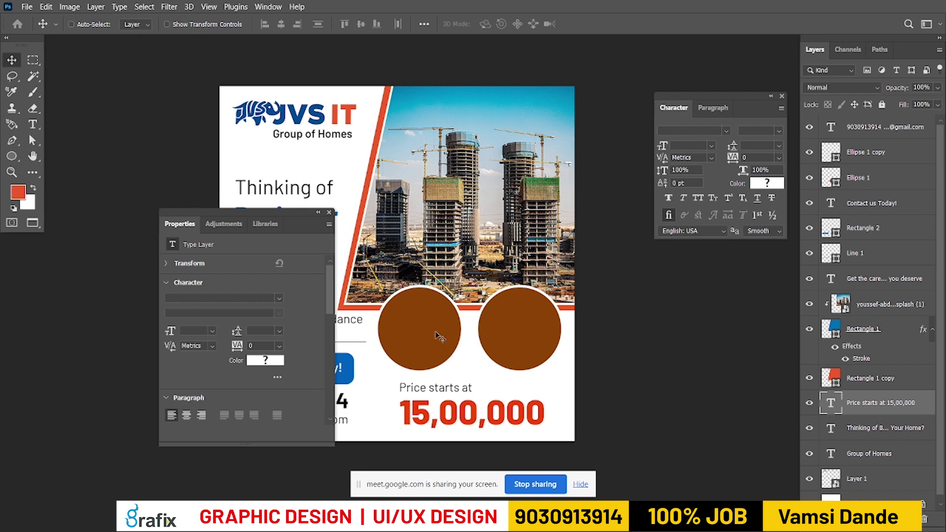
Nudge both circles up, enlarge them to 266 x 266 px, and return to standard screen mode
ctrl+click(439, 337)
ctrl+shift+click(513, 335)
key(shift+Up)
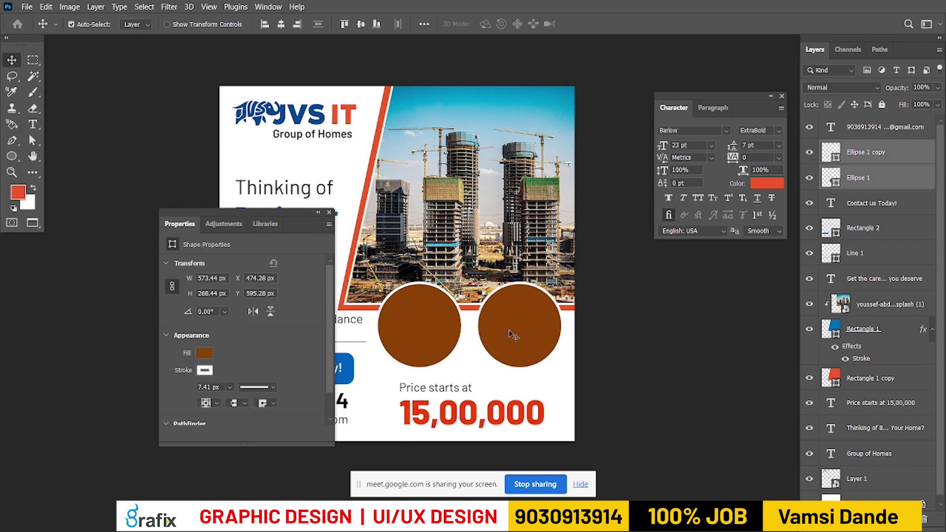
key(ctrl+t)
drag(564, 370, 548, 350)
key(Return)
right_click(449, 325)
click(456, 331)
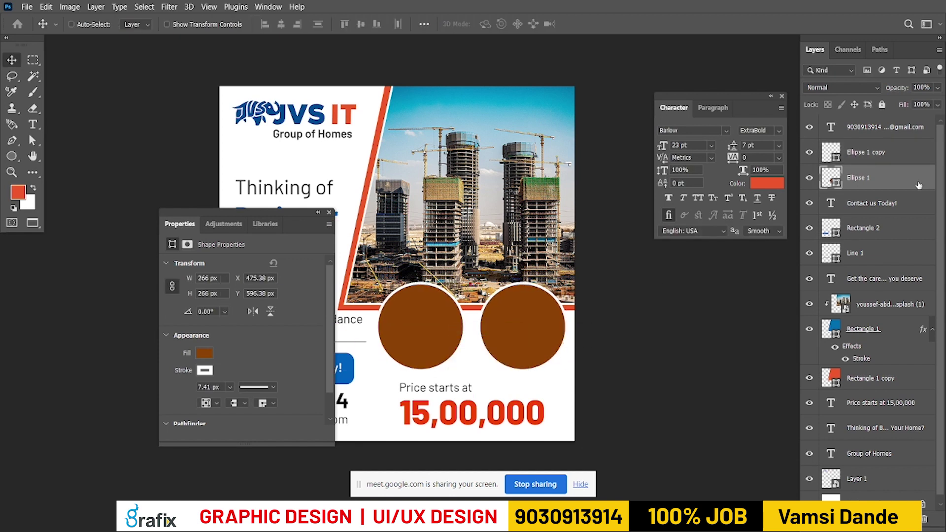
key(f)
key(f)
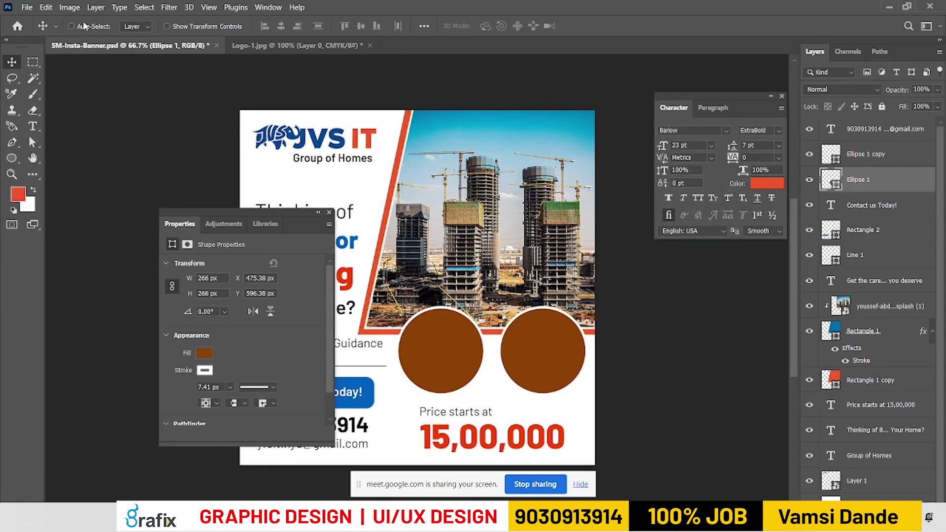
click(27, 7)
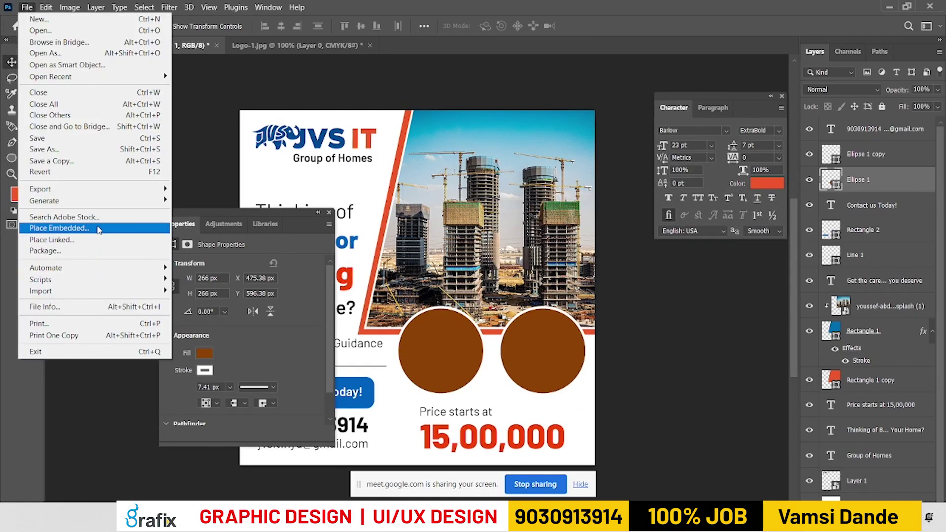
click(98, 228)
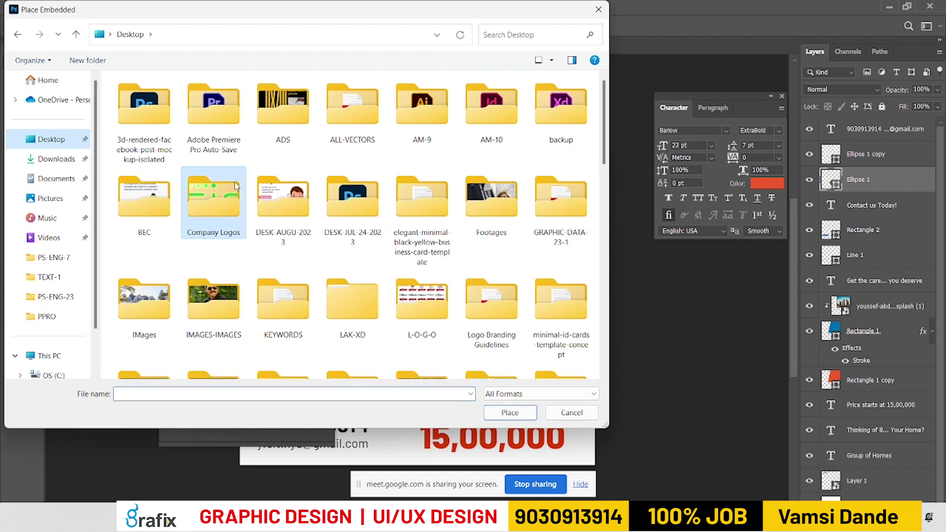
click(213, 199)
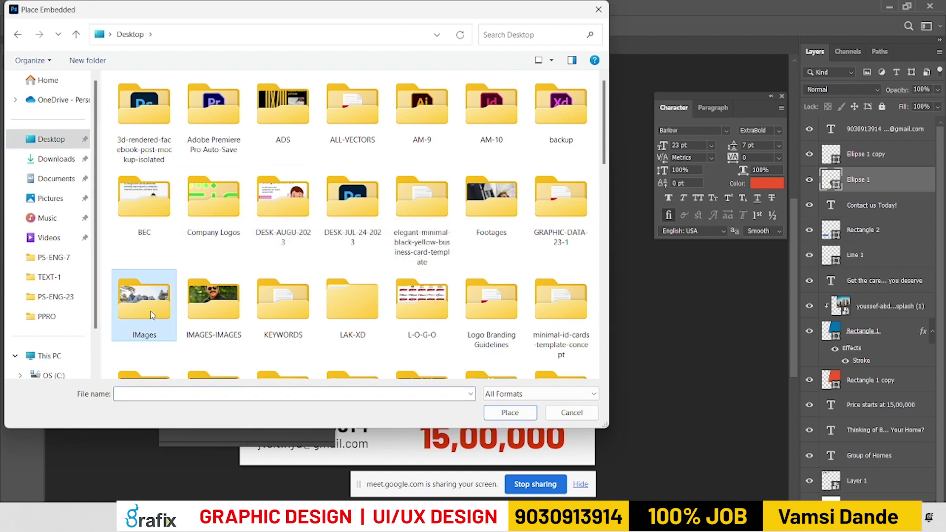
double_click(149, 312)
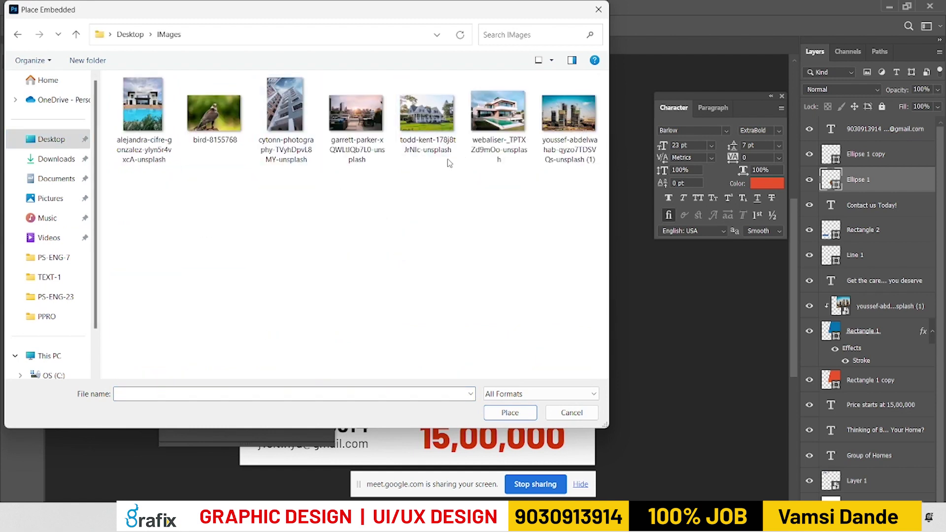
double_click(280, 126)
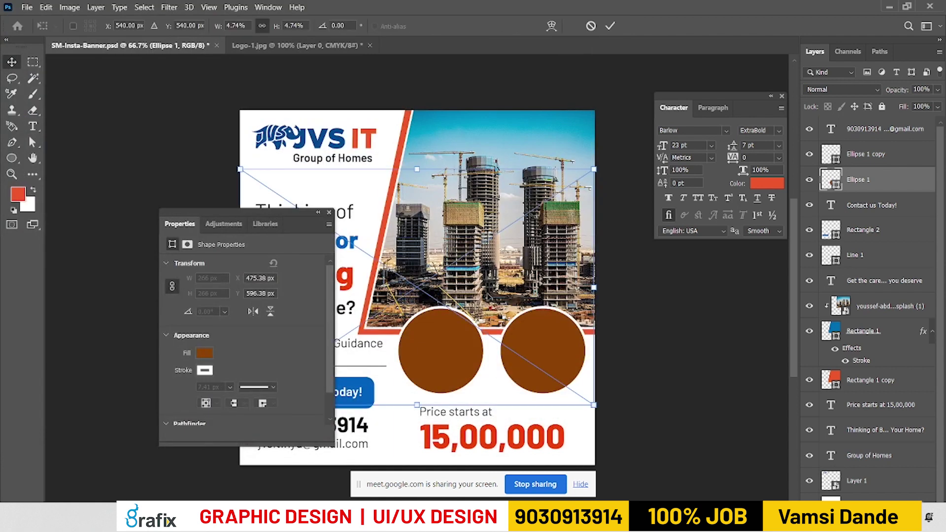
key(Return)
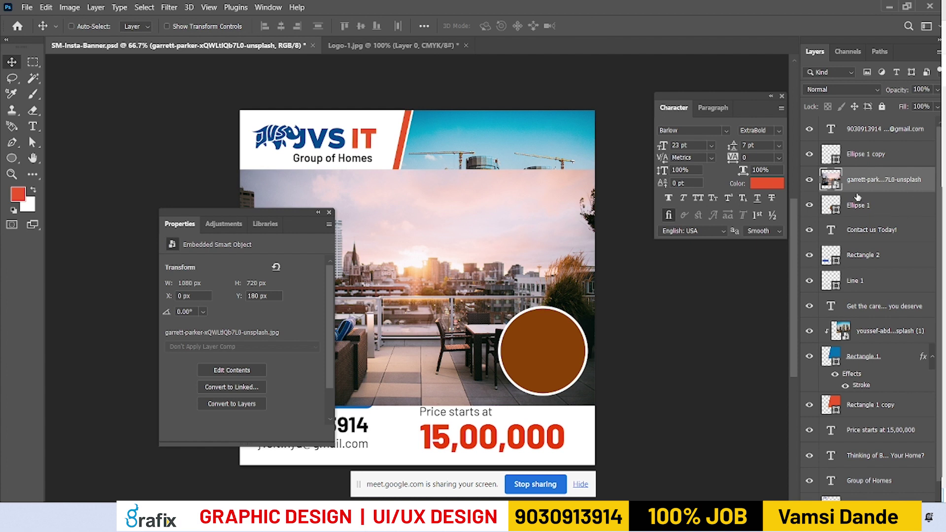
click(864, 215)
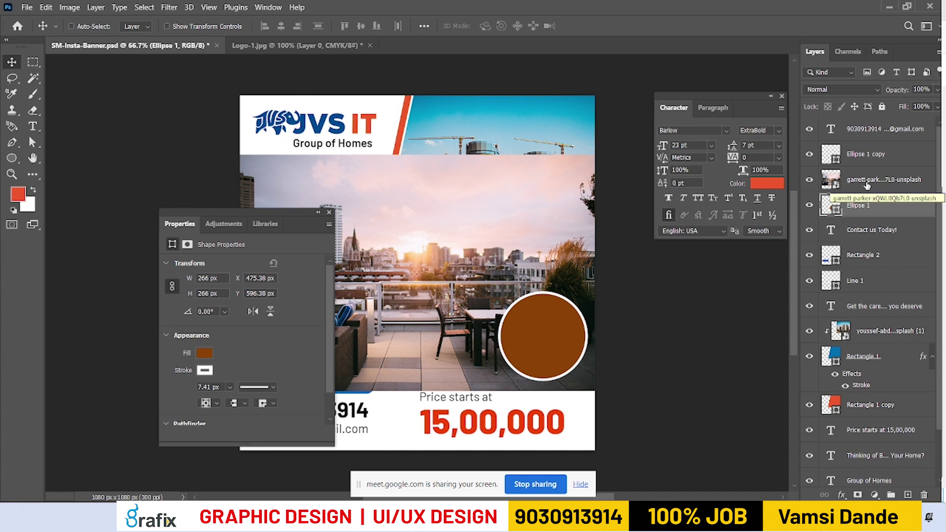
drag(315, 213, 232, 215)
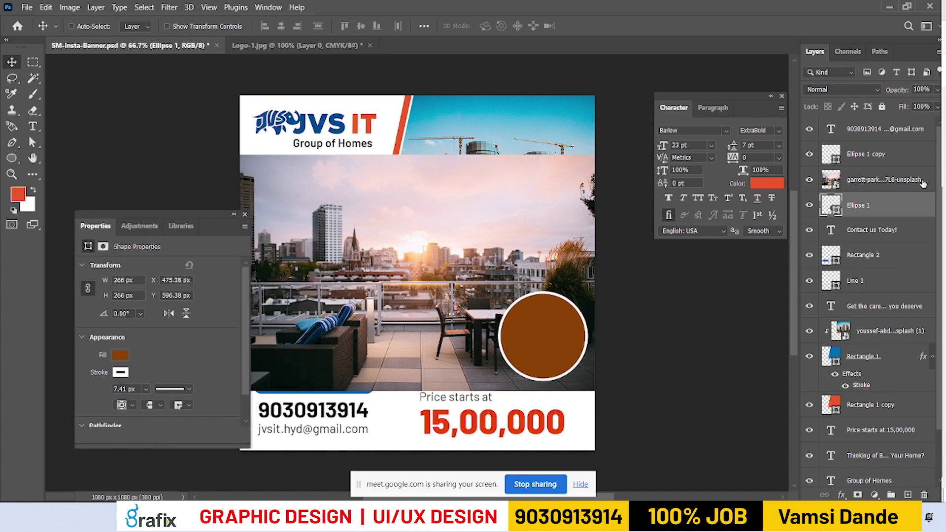
click(921, 182)
key(Delete)
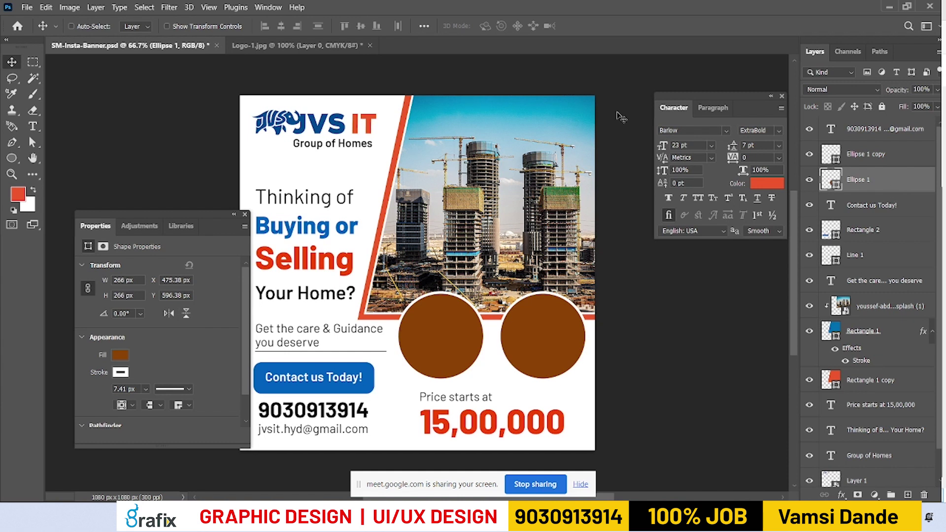
click(27, 7)
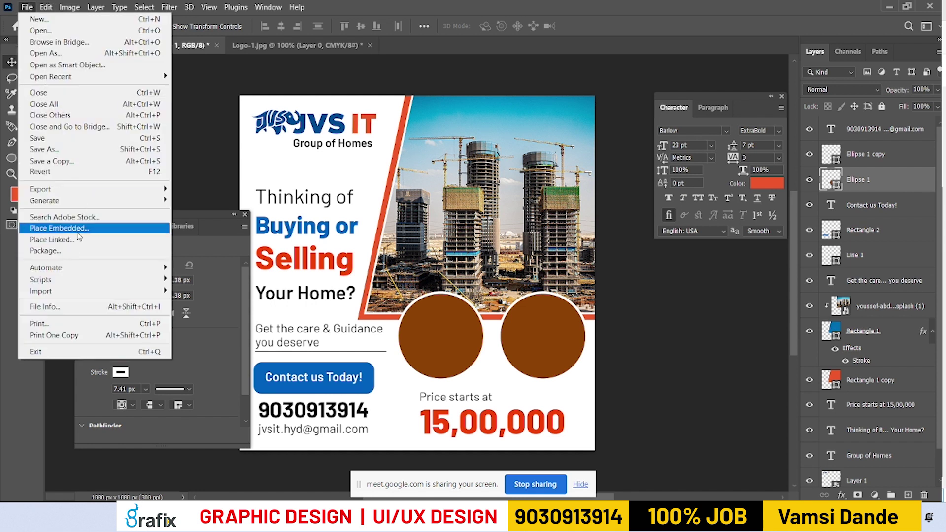
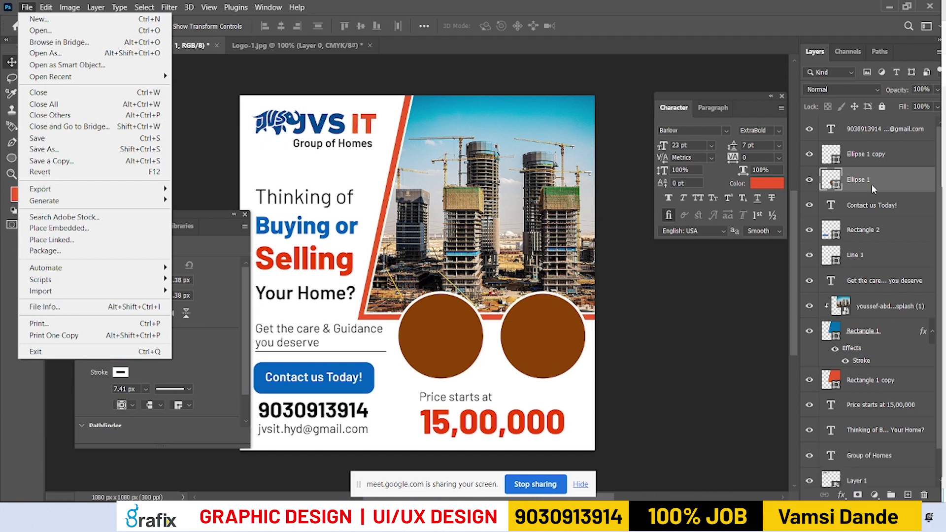
Place the house-with-pool photo into the banner as an embedded image
mouse_move(42, 11)
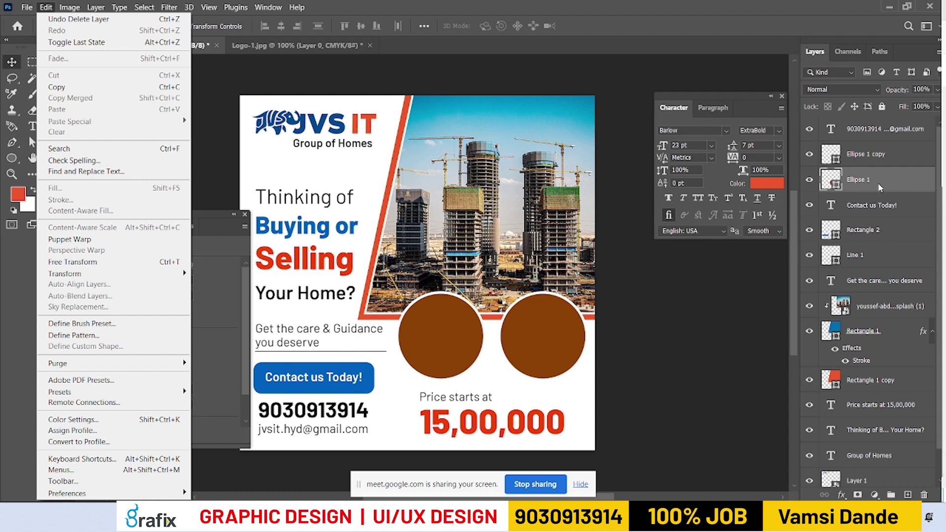
click(880, 183)
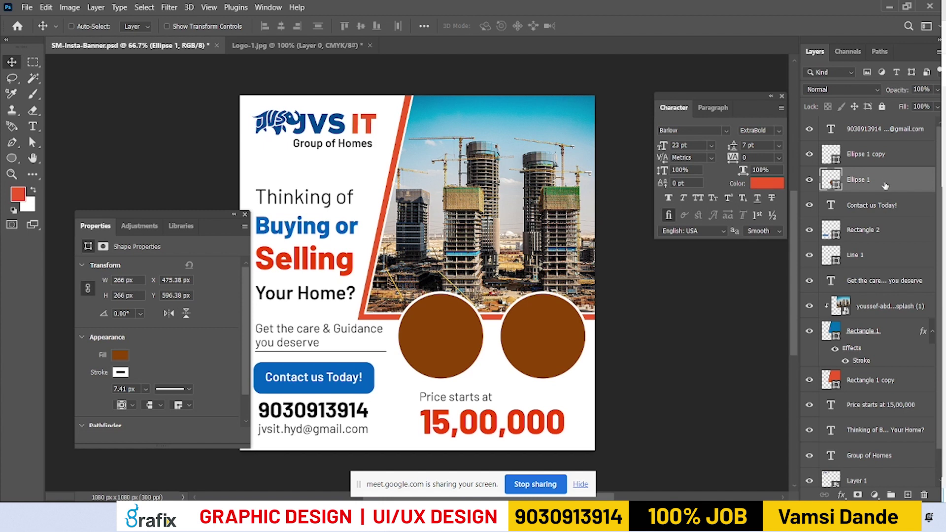
click(26, 7)
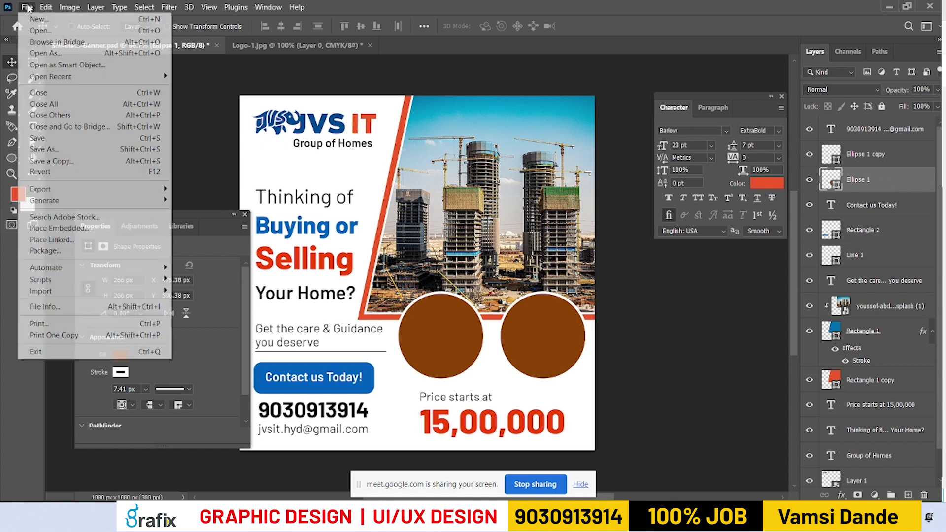
click(74, 227)
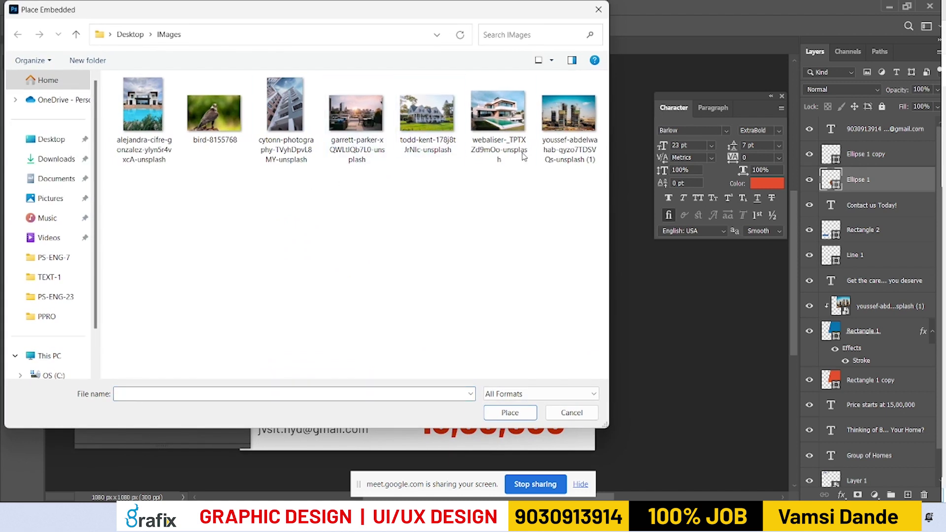
double_click(509, 133)
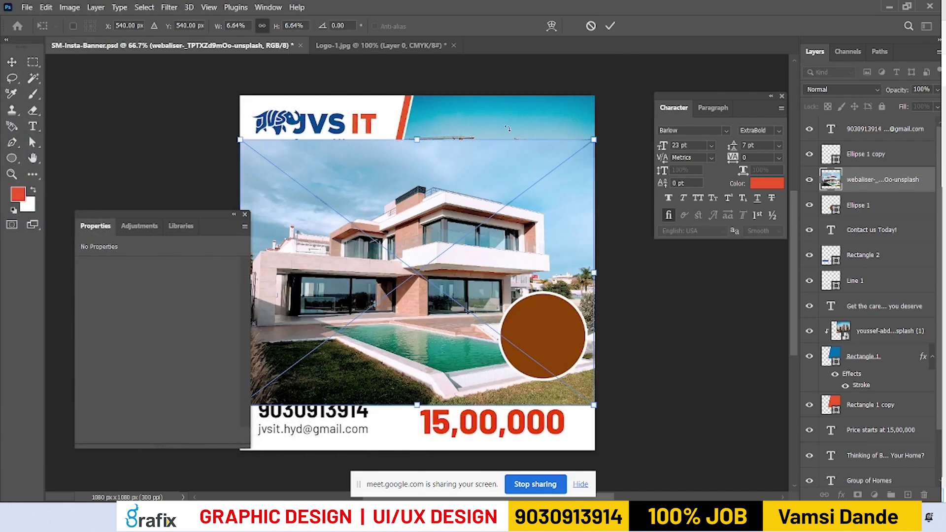
key(Return)
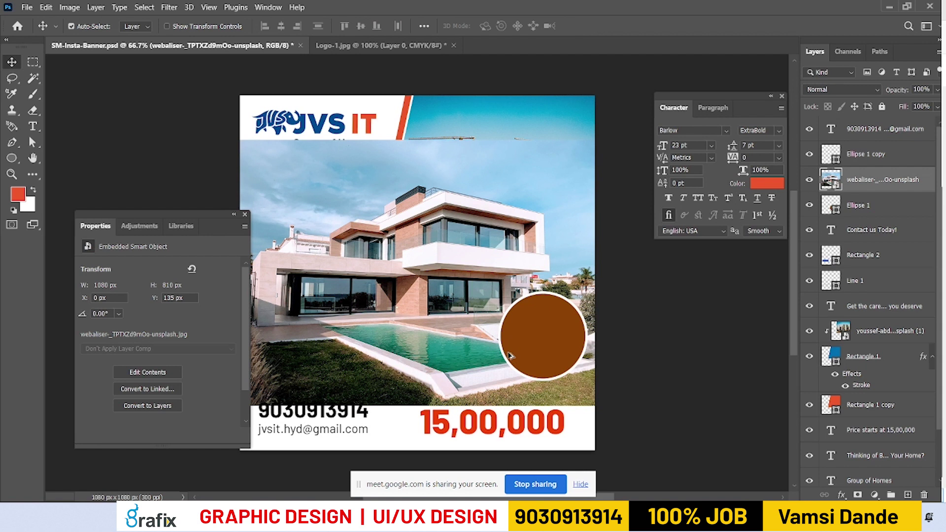
Clip the house photo into Ellipse 1, fit it in the left circle, and select Ellipse 1 copy
key(ctrl+alt+g)
key(ctrl+t)
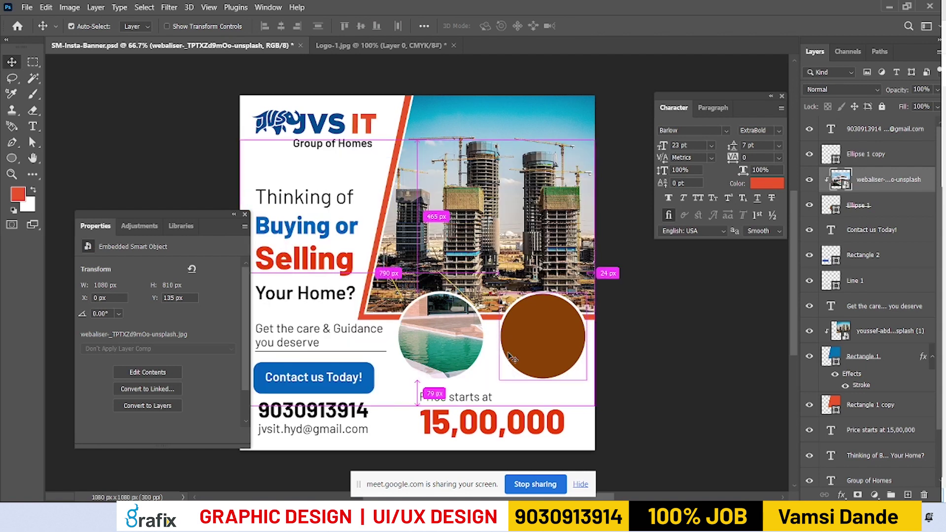
drag(594, 140, 474, 230)
drag(445, 271, 467, 333)
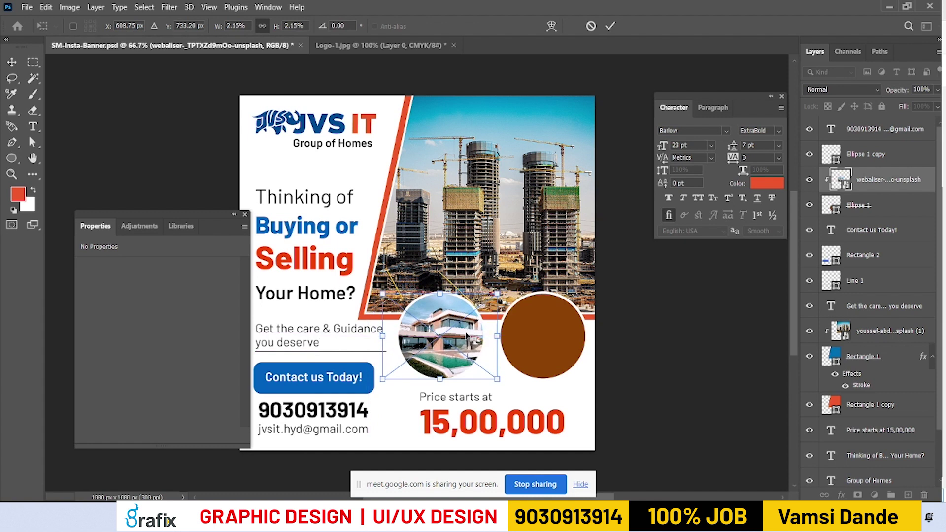
key(Return)
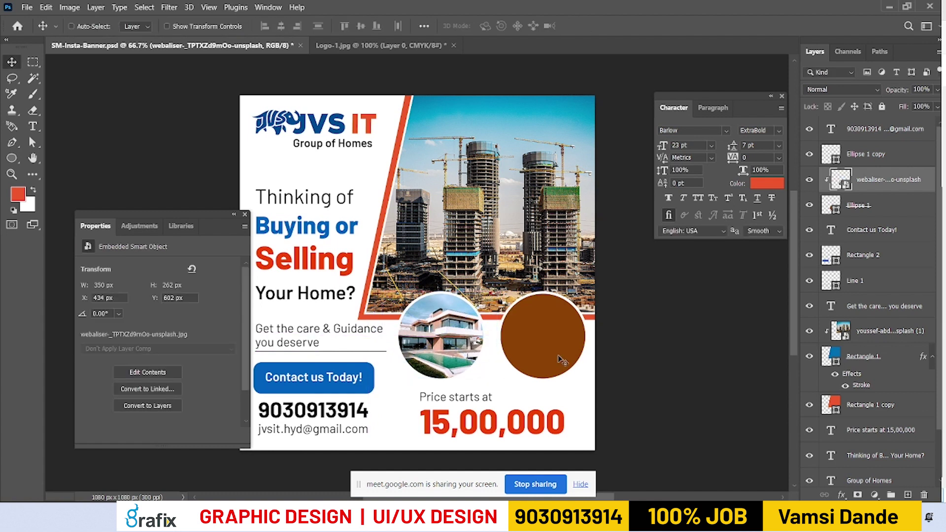
right_click(562, 360)
click(576, 329)
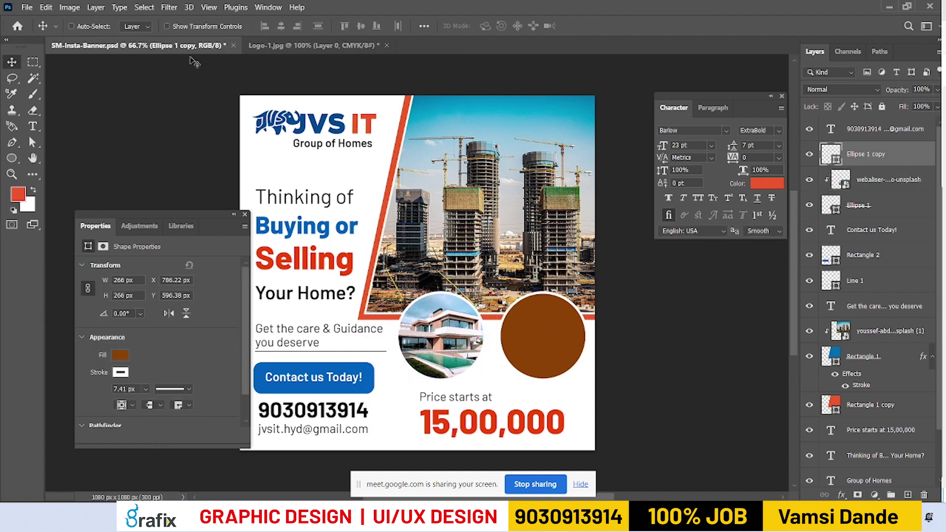
Place the rooftop city-skyline photo, shrink it, and clip it into the right circle
click(25, 7)
click(64, 227)
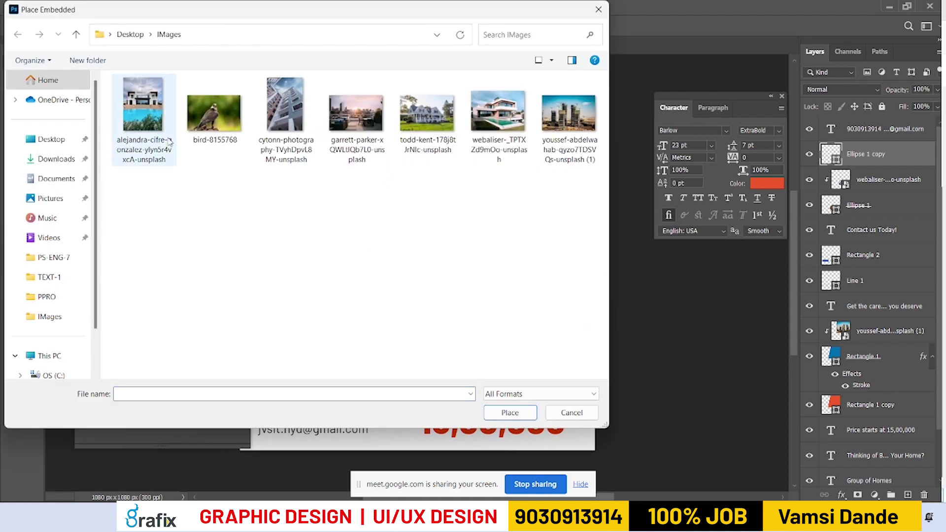
double_click(362, 121)
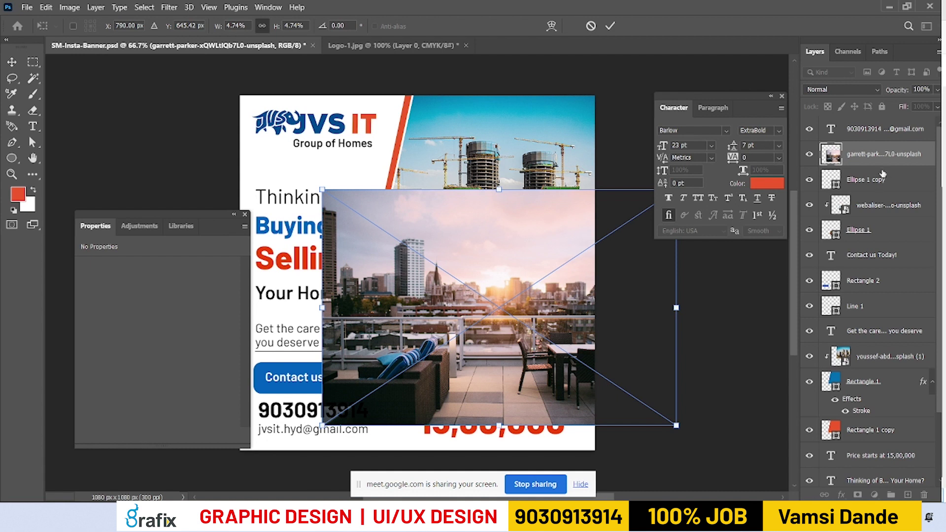
drag(324, 191, 409, 261)
key(Return)
drag(491, 306, 575, 341)
key(ctrl+alt+g)
Fit the banner on screen and preview it full-screen with panels hidden
right_click(450, 346)
click(460, 351)
drag(487, 368, 477, 359)
scroll(478, 359, down, 2)
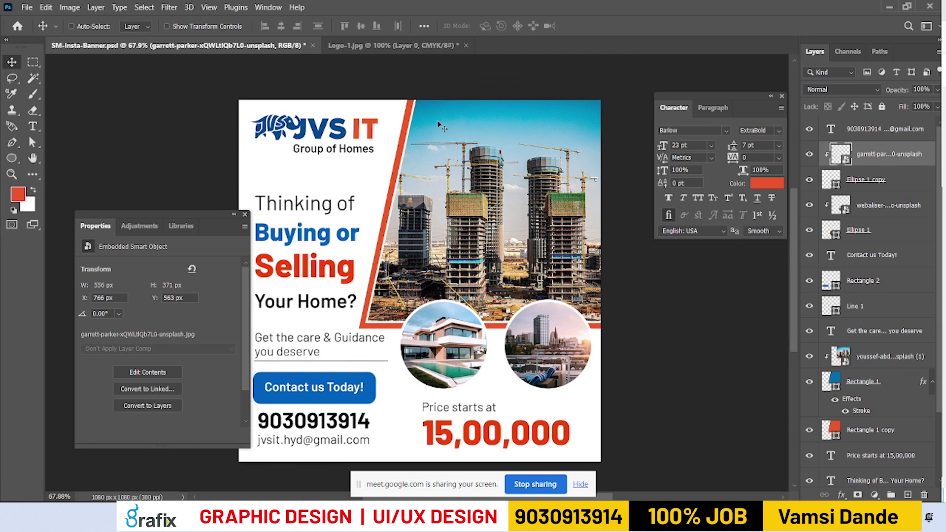
key(Tab)
key(f)
key(f)
key(f)
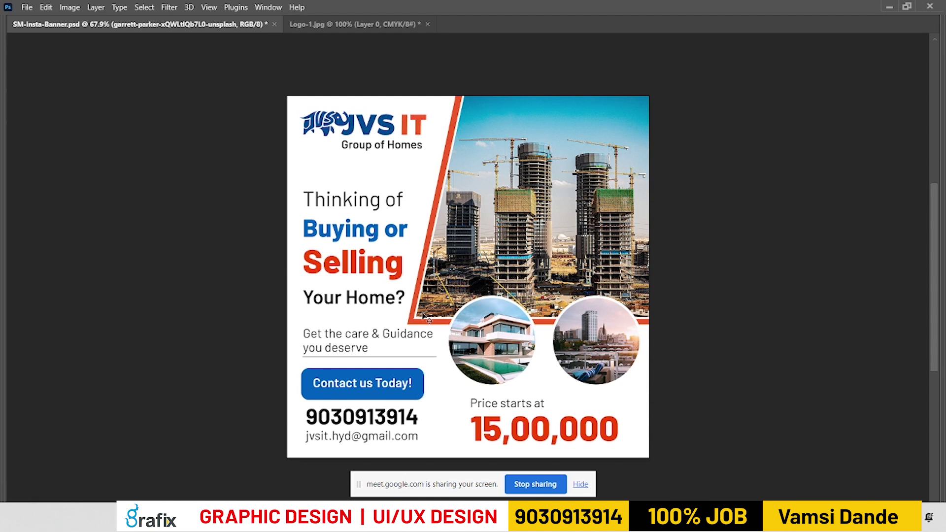
key(f)
key(f)
key(f)
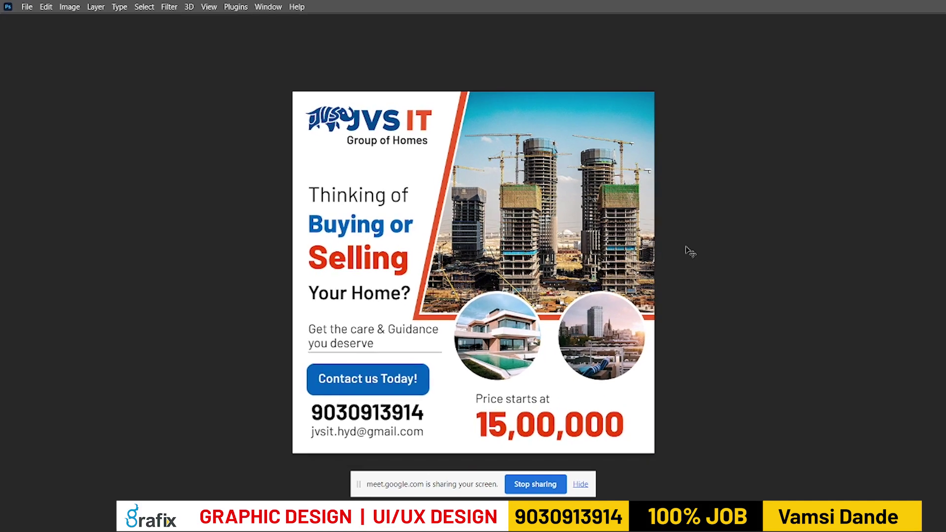
key(f)
key(Tab)
key(f)
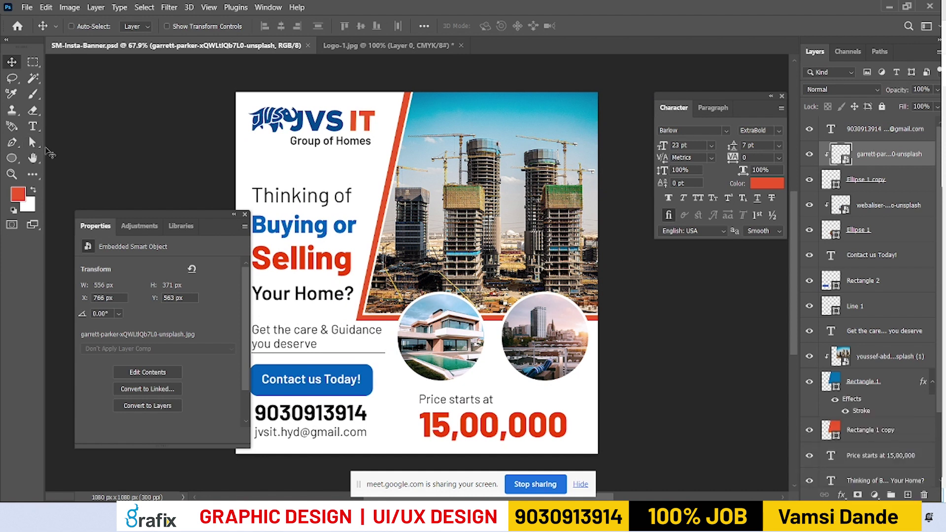
Save a JPEG copy named SM-Insta-Banner copy to the Desktop with default quality options
click(26, 7)
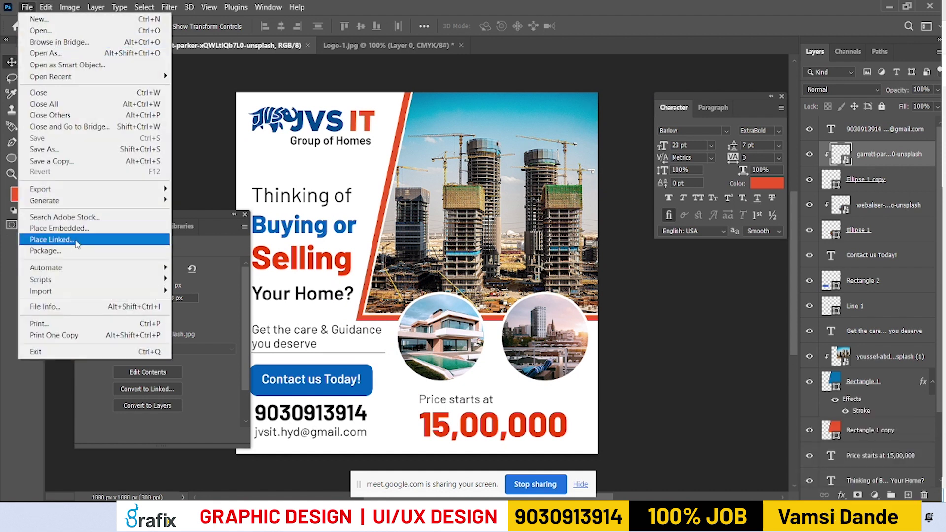
click(75, 161)
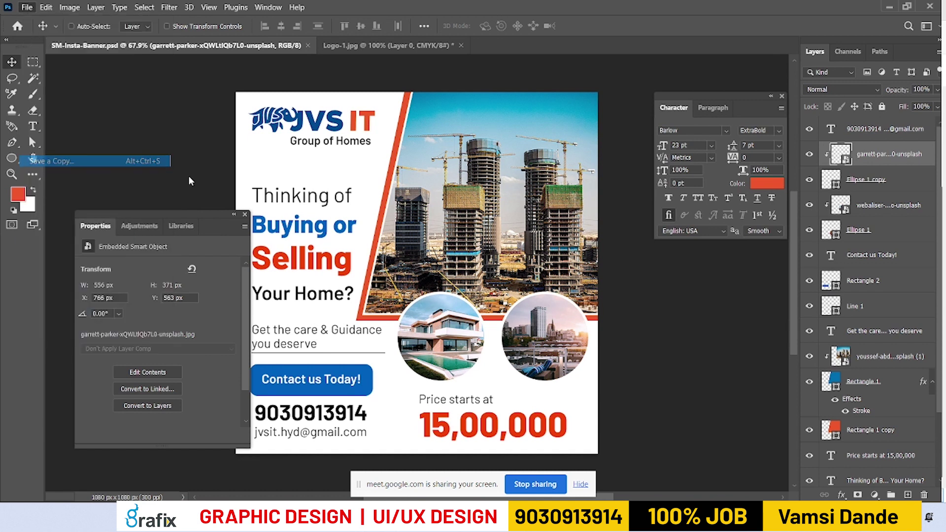
click(216, 382)
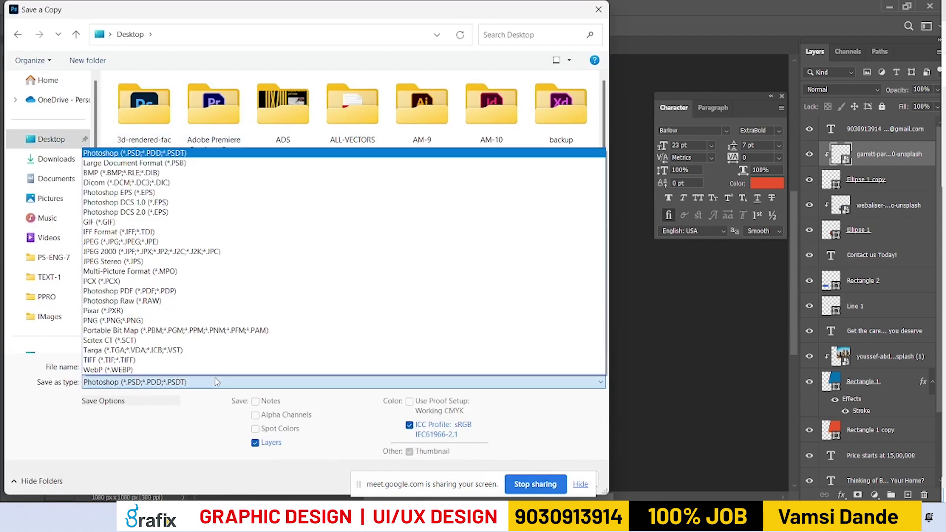
key(j)
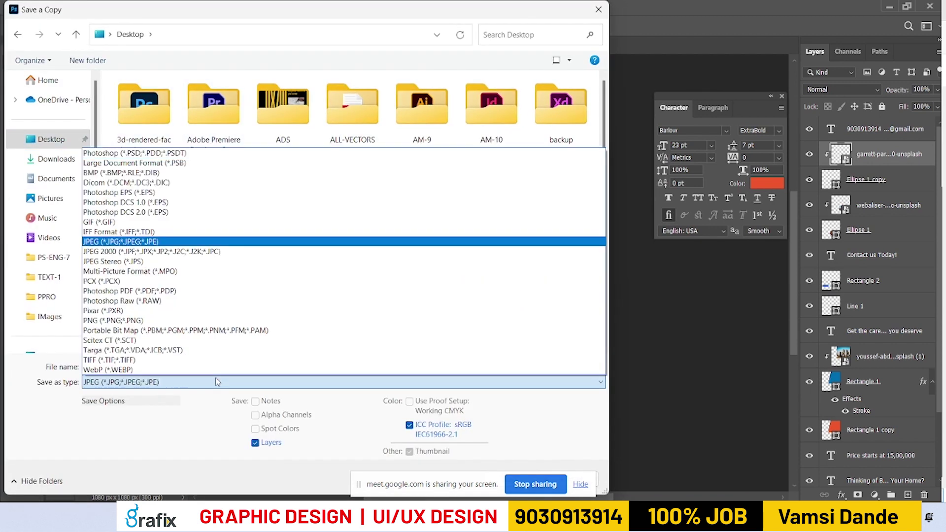
click(247, 242)
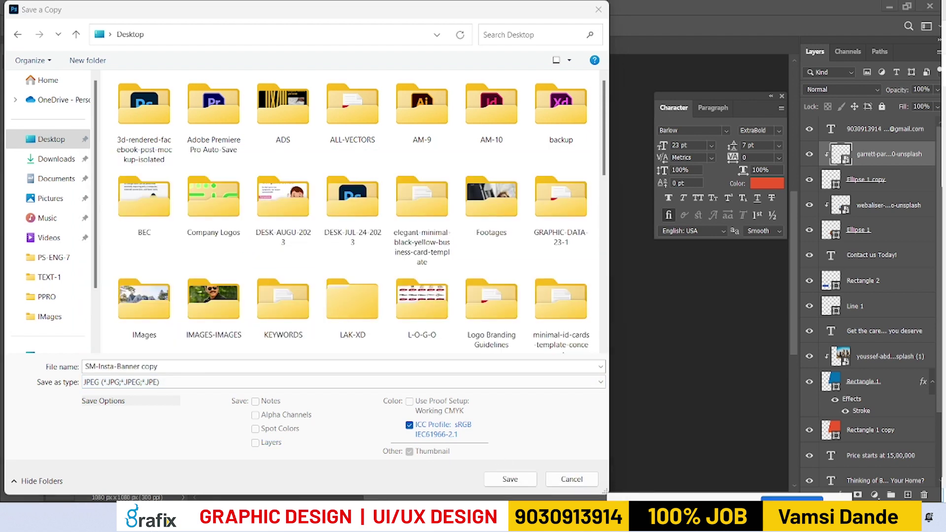
click(511, 479)
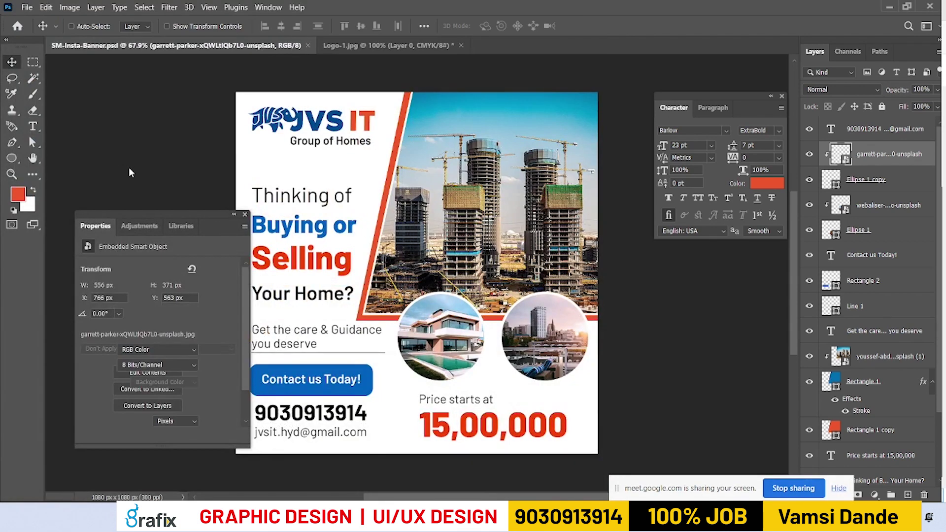
click(548, 120)
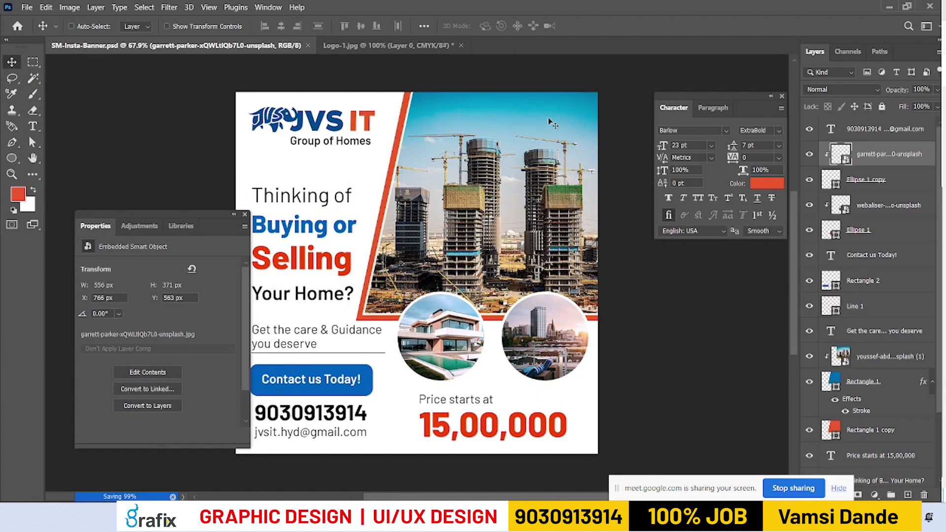
Close the banner, then close Logo-1.jpg without saving changes
key(ctrl)
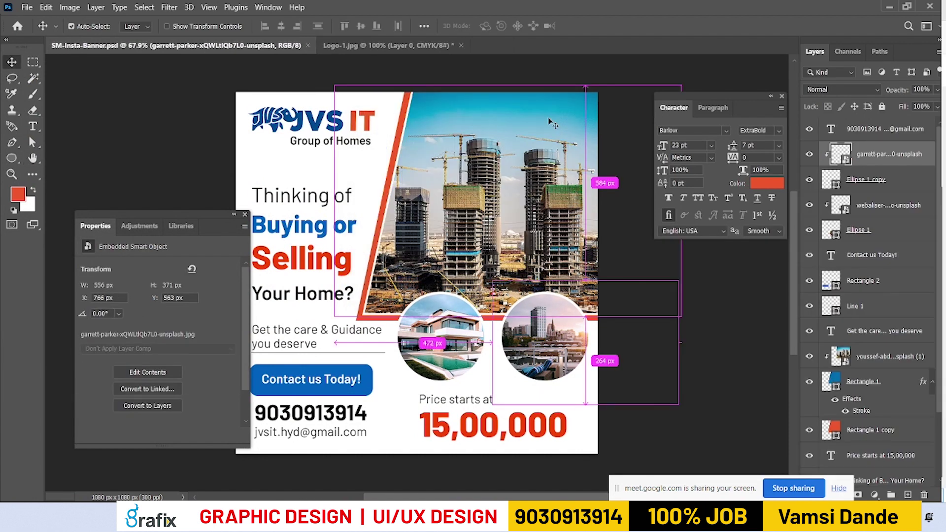
key(ctrl+w)
key(ctrl+w)
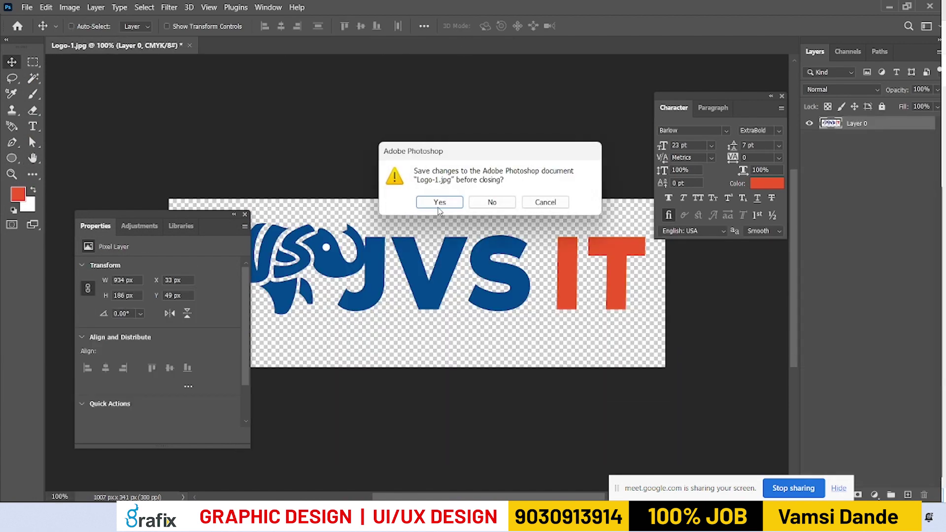
click(480, 202)
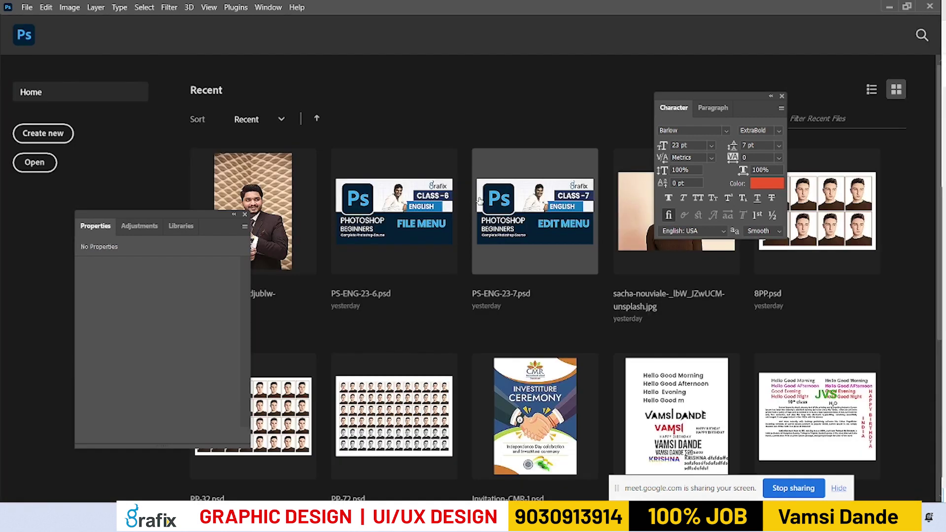
Open SM-Insta-Banner copy from the desktop in Photos, view it, and close the viewer
key(super+d)
double_click(400, 434)
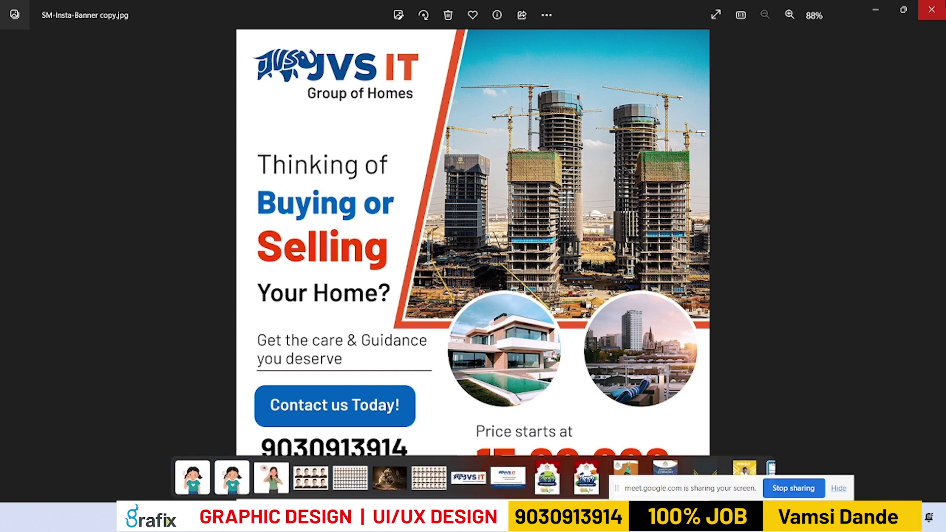
click(931, 8)
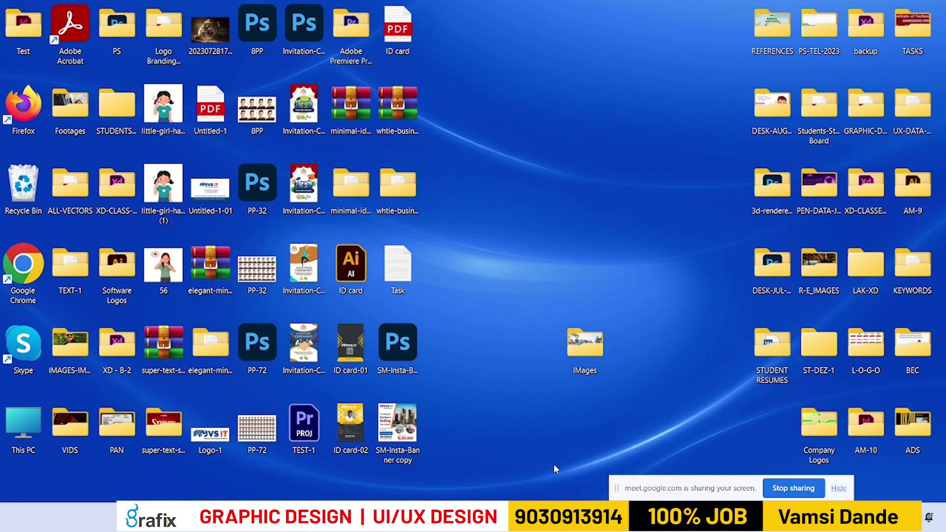
key(Return)
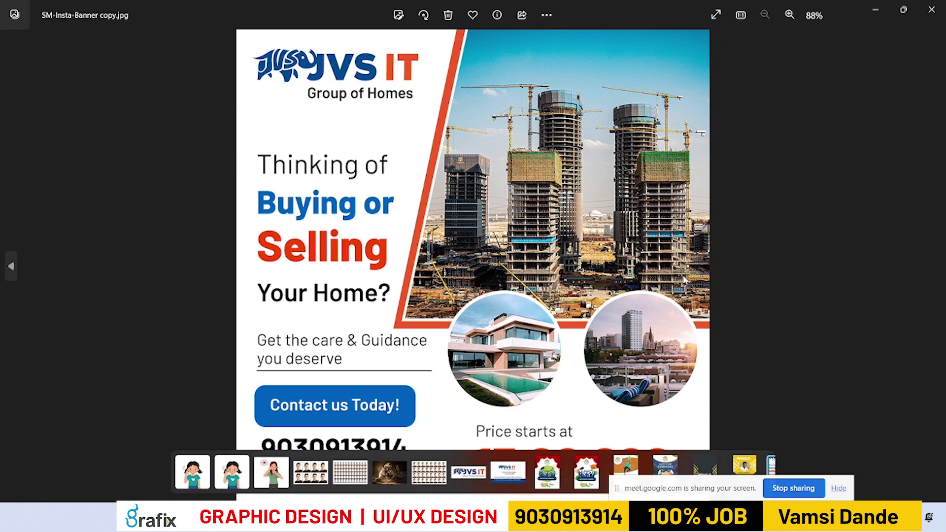
key(Escape)
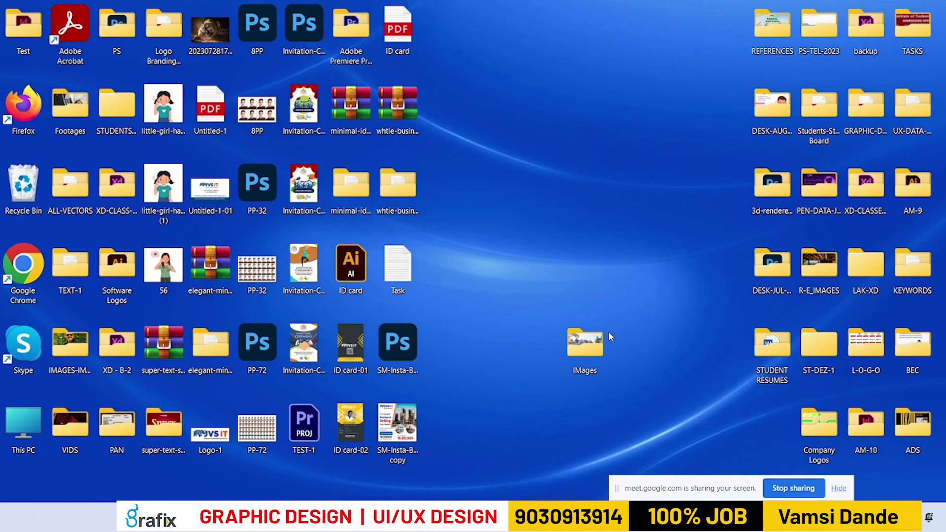